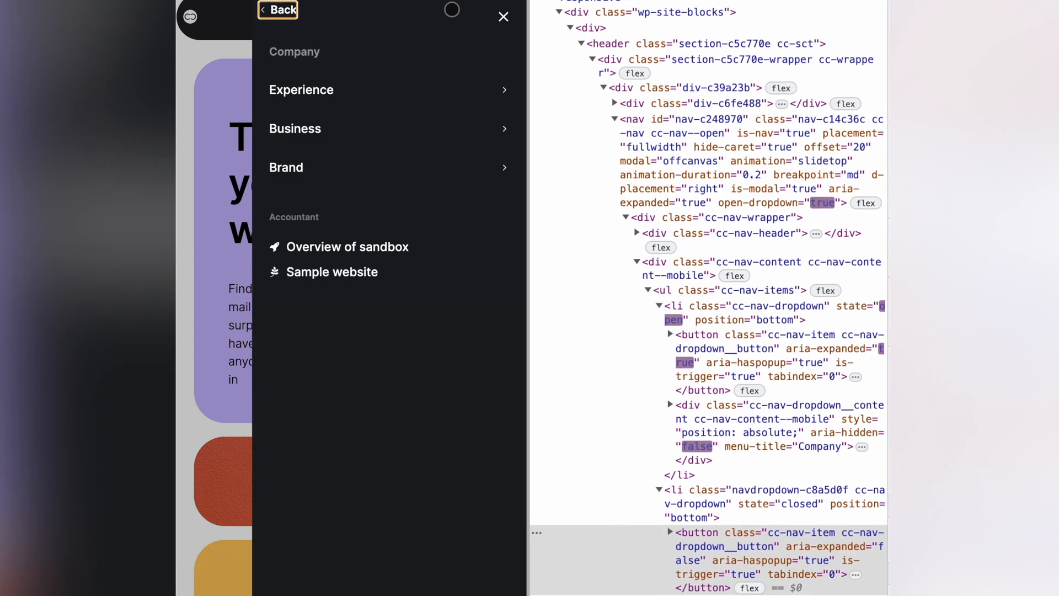
- Test focus movement and activation in the mobile menu's Company submenu while checking the nav element's HTML attributes
key(Tab)
key(Tab)
key(Return)
key(Return)
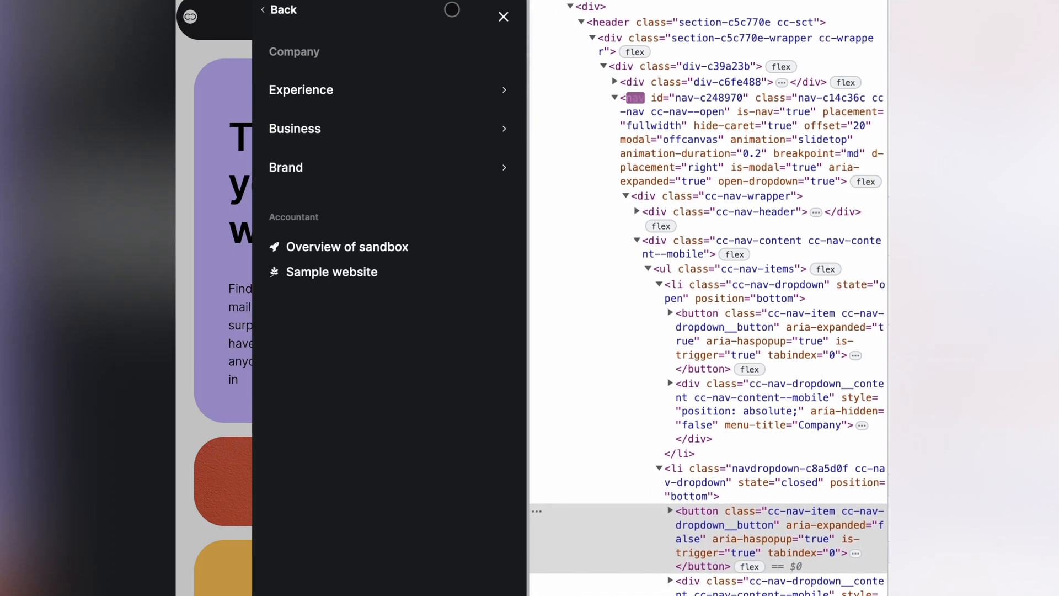
key(Tab)
key(shift+Tab)
key(Return)
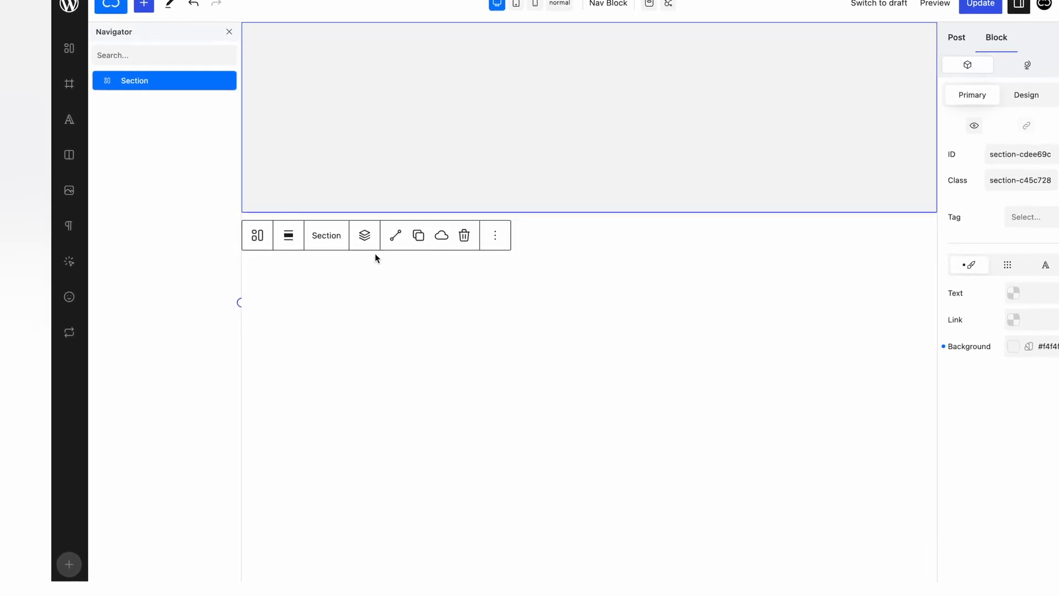
- Insert a Nav block inside the empty Section and start it from the Preset Nav
click(346, 263)
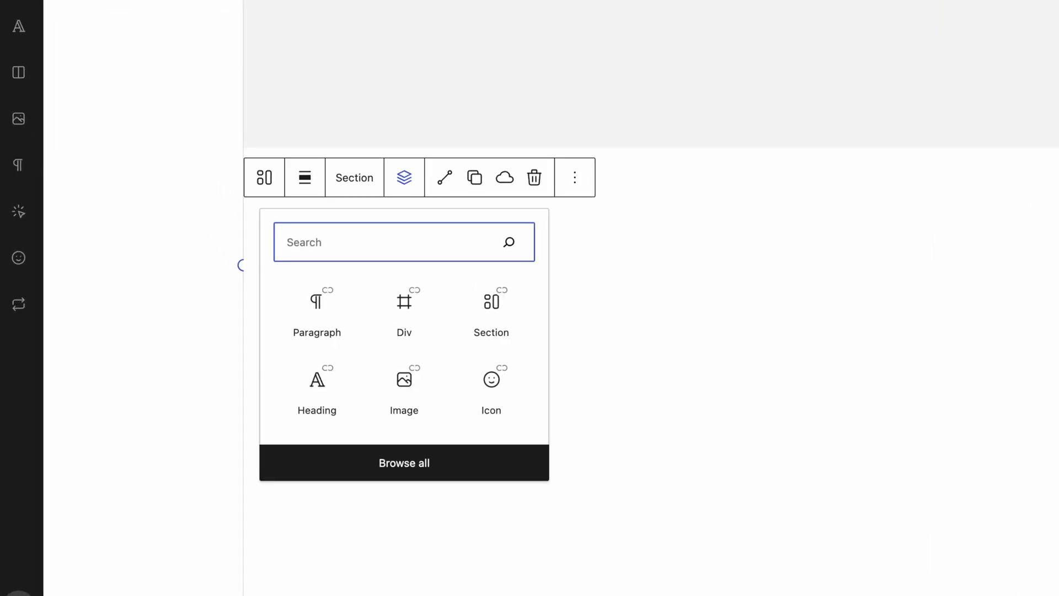
text(nav)
click(331, 292)
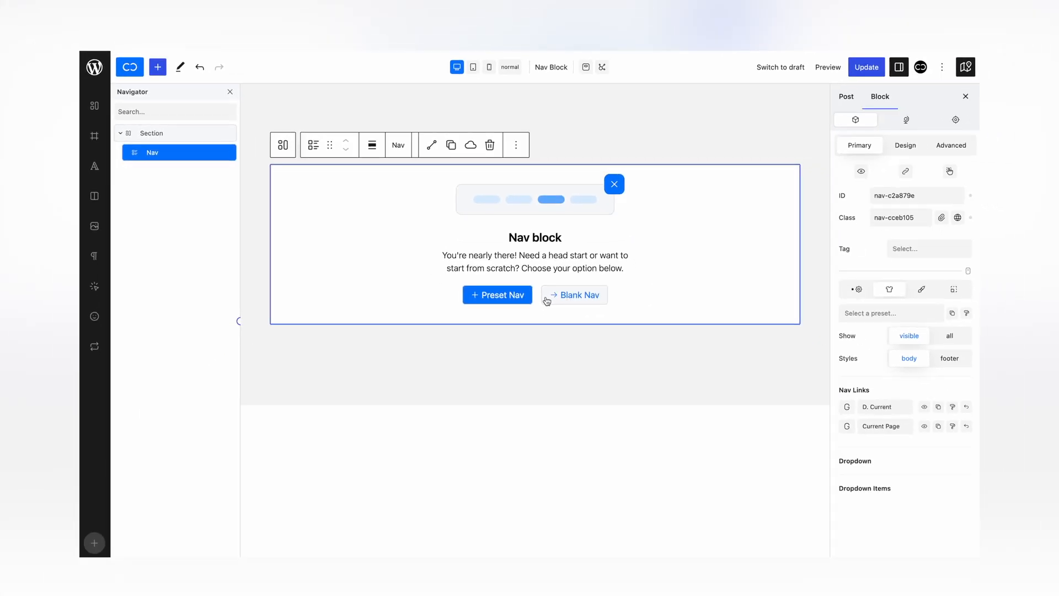
click(505, 380)
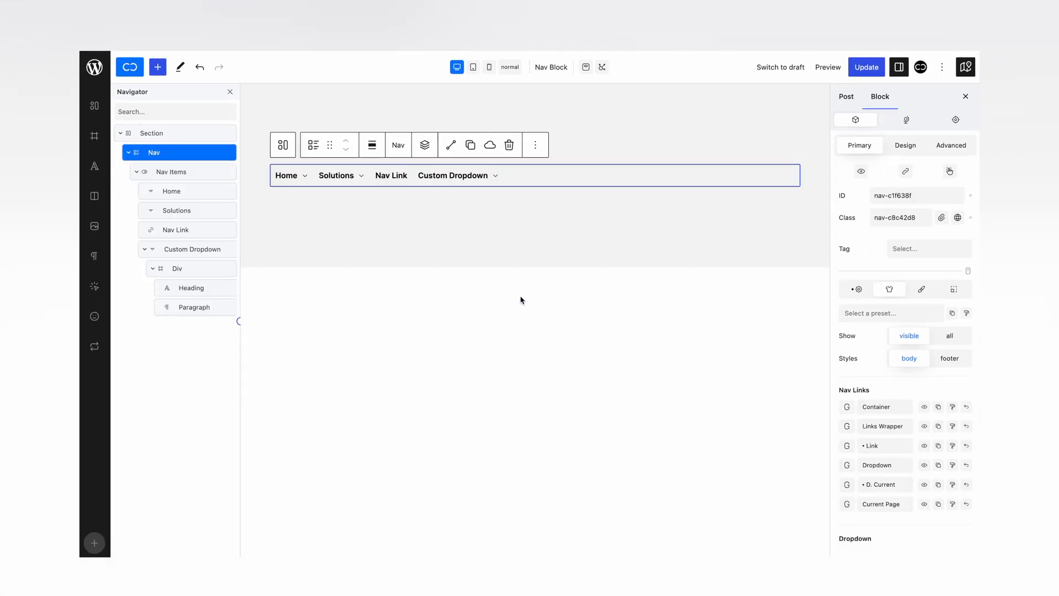
- Preview the Nav's Home dropdown and try different style presets on the Nav block, including Blank and Gaga
click(287, 177)
click(168, 153)
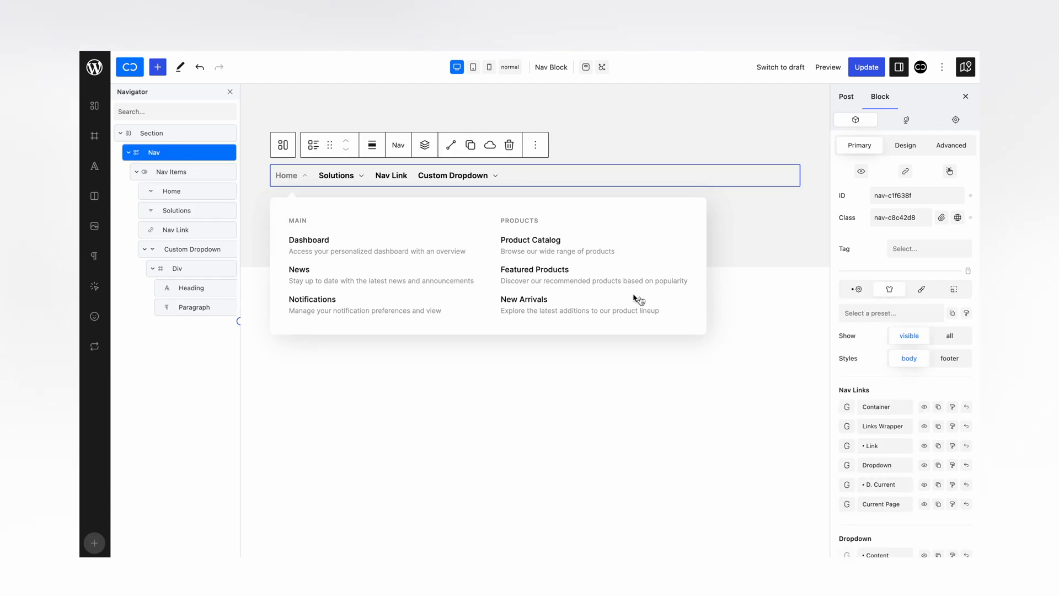
click(723, 302)
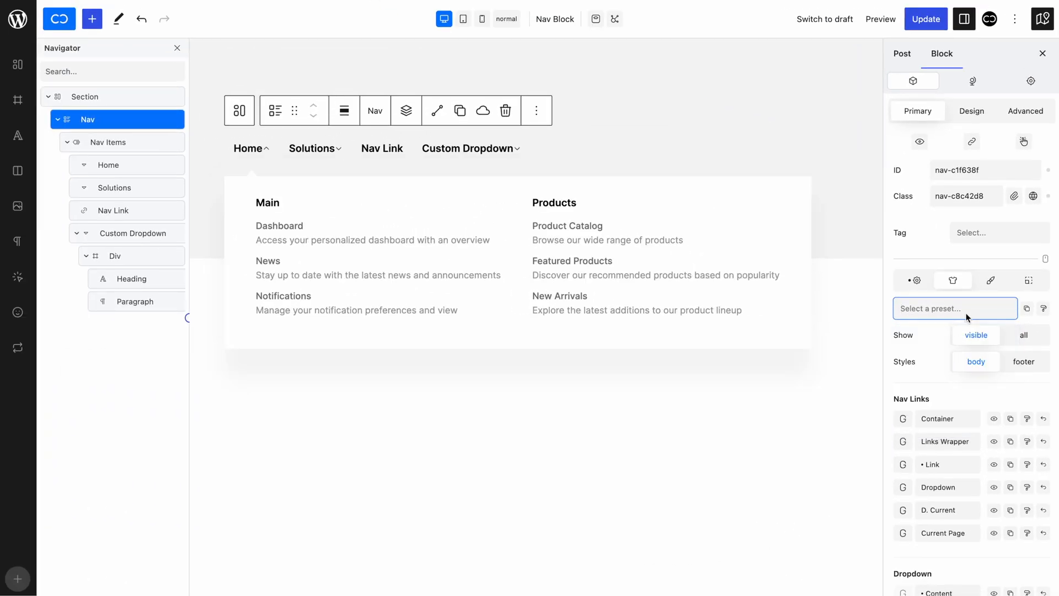
click(988, 333)
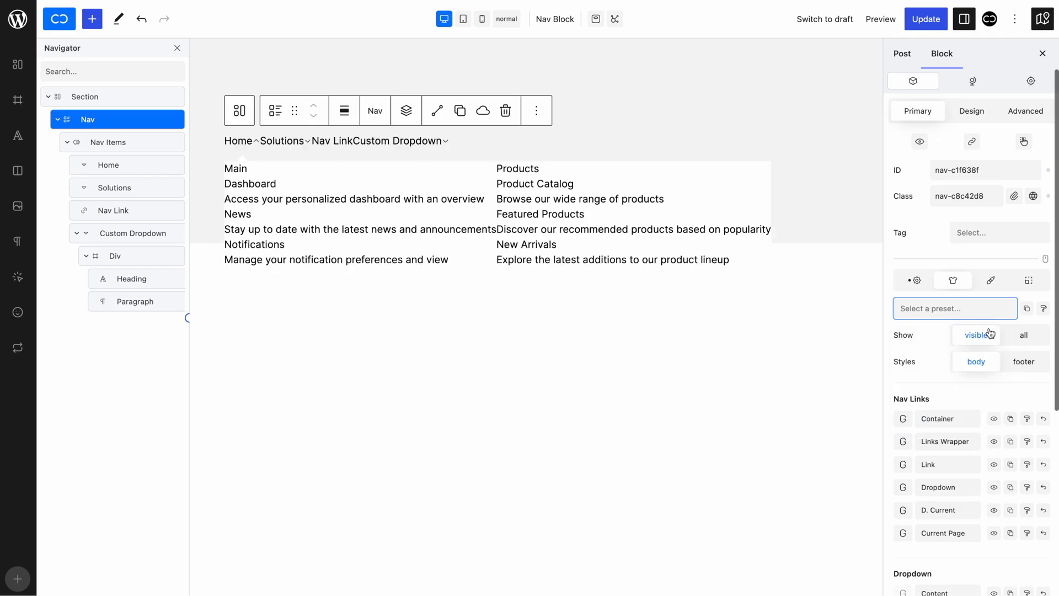
click(995, 305)
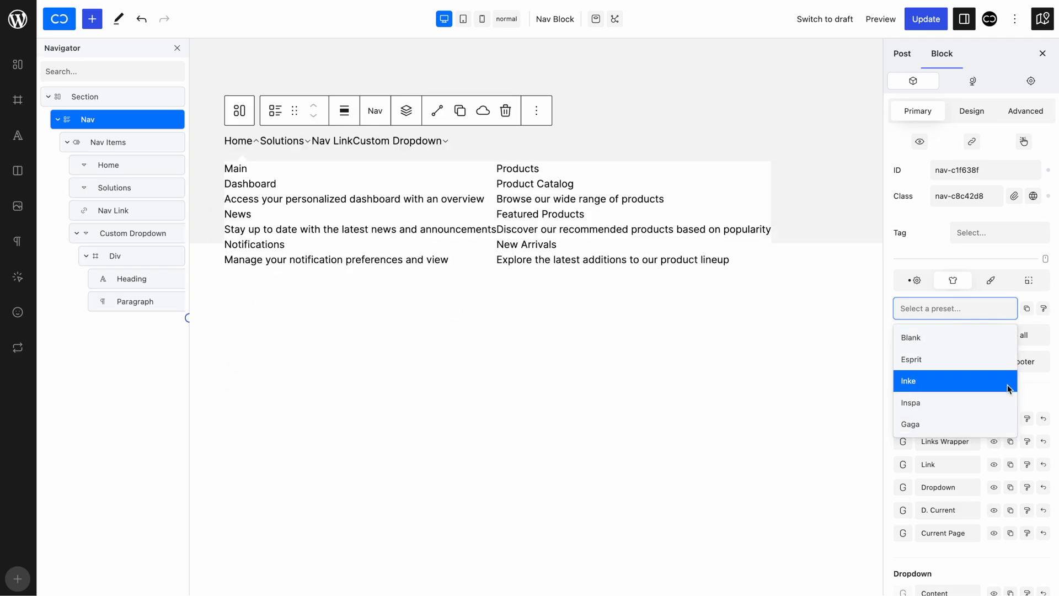
click(1008, 424)
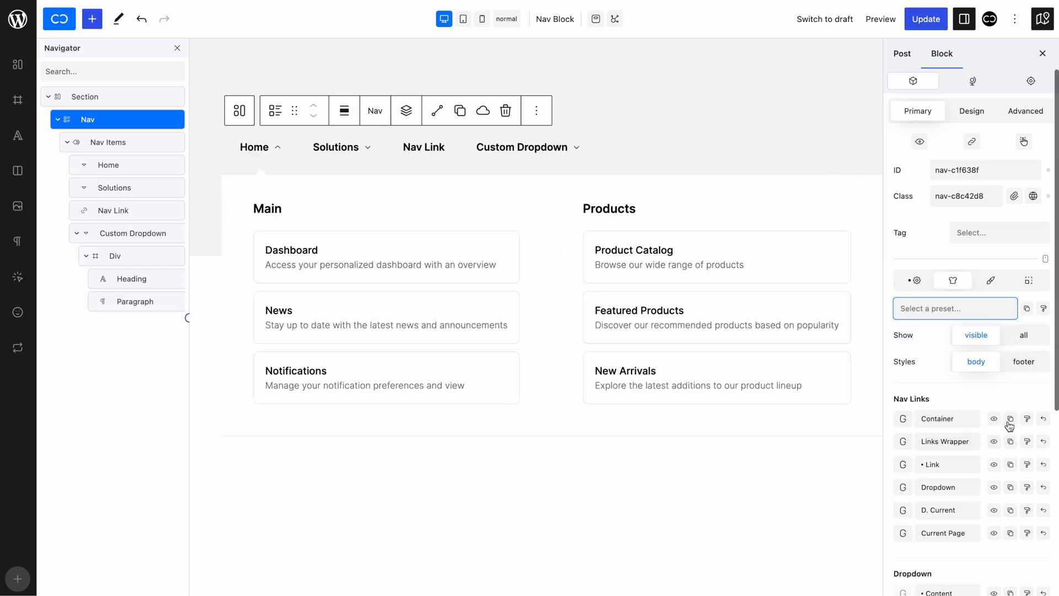
click(985, 310)
click(981, 337)
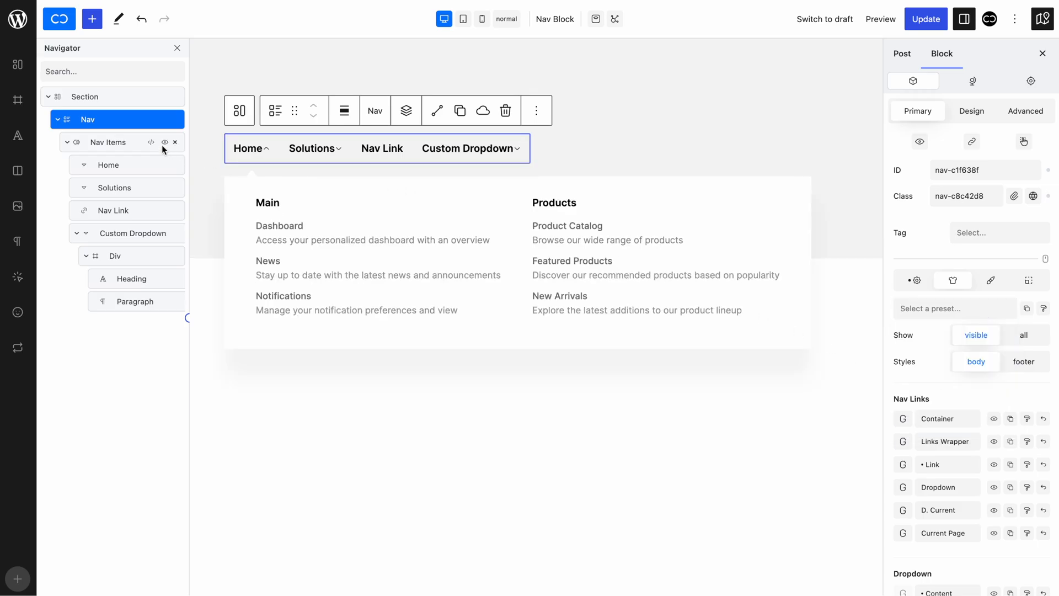
- View the blocks that can be added inside the Nav Items block
click(135, 145)
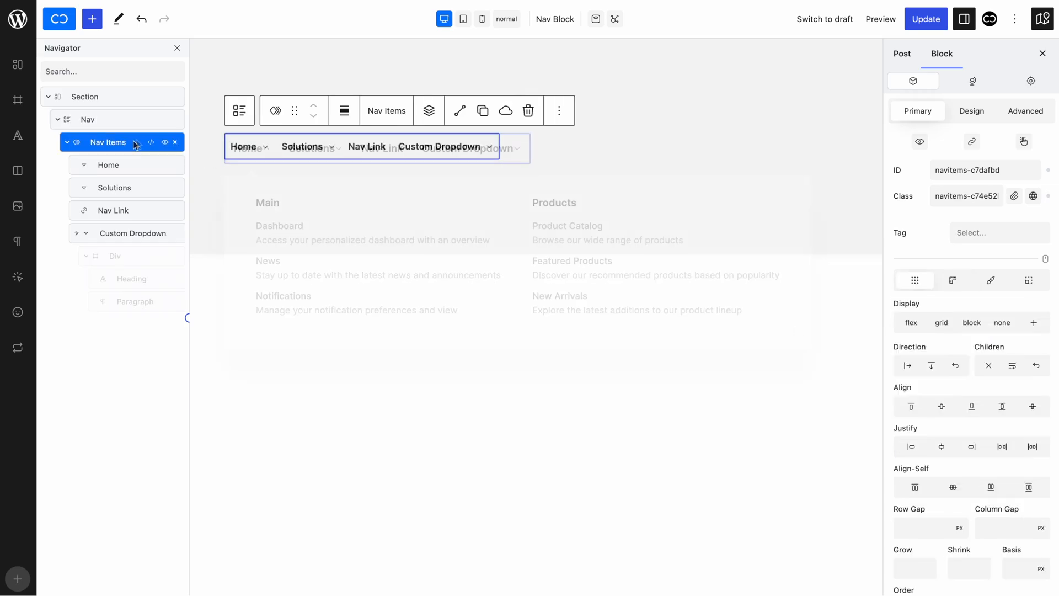
click(429, 113)
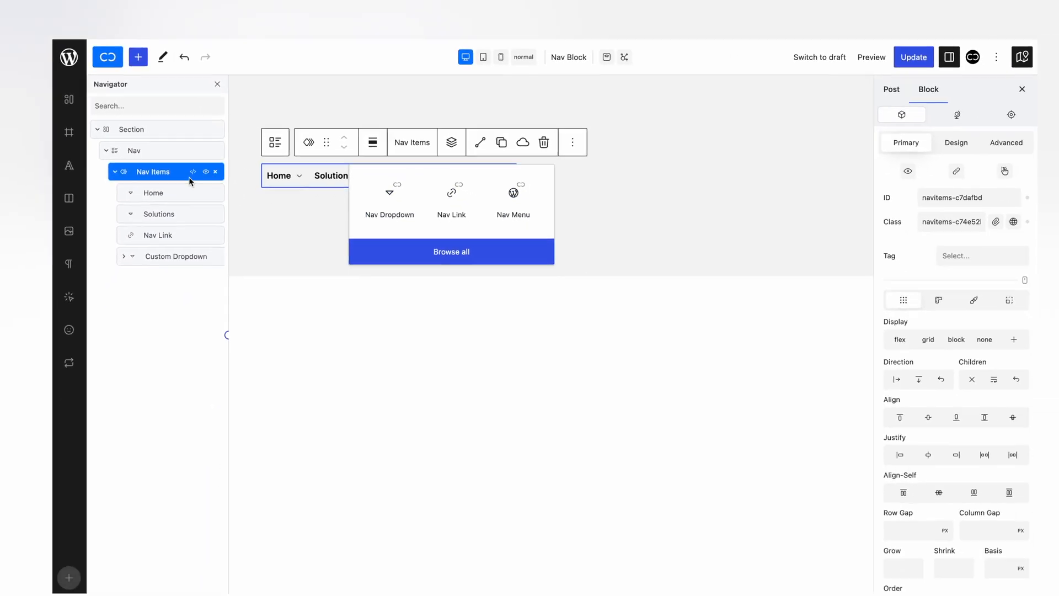
click(180, 175)
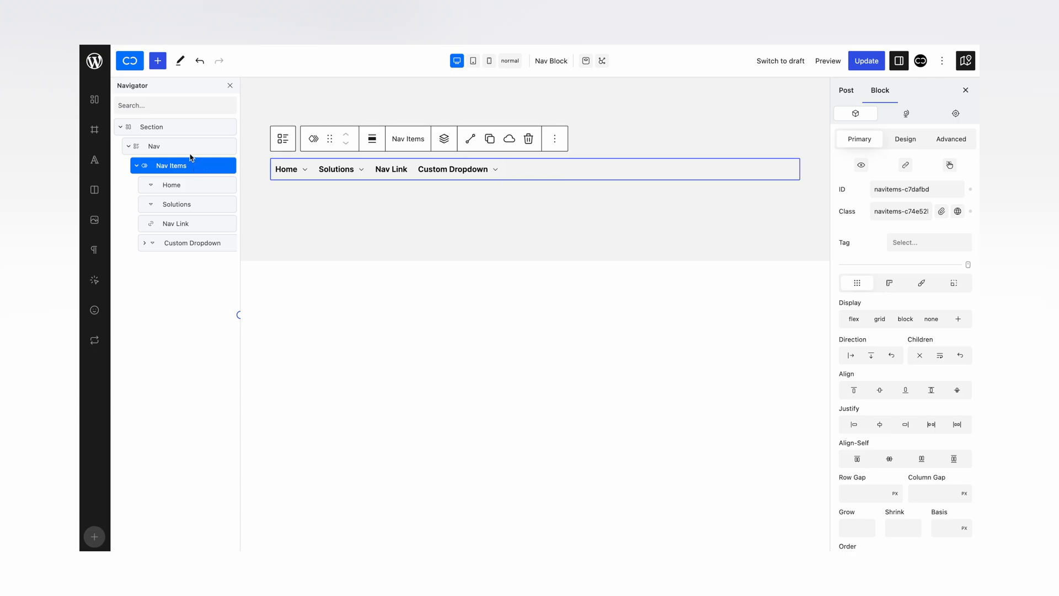
- Try to add a Div block directly inside the Nav block
click(188, 150)
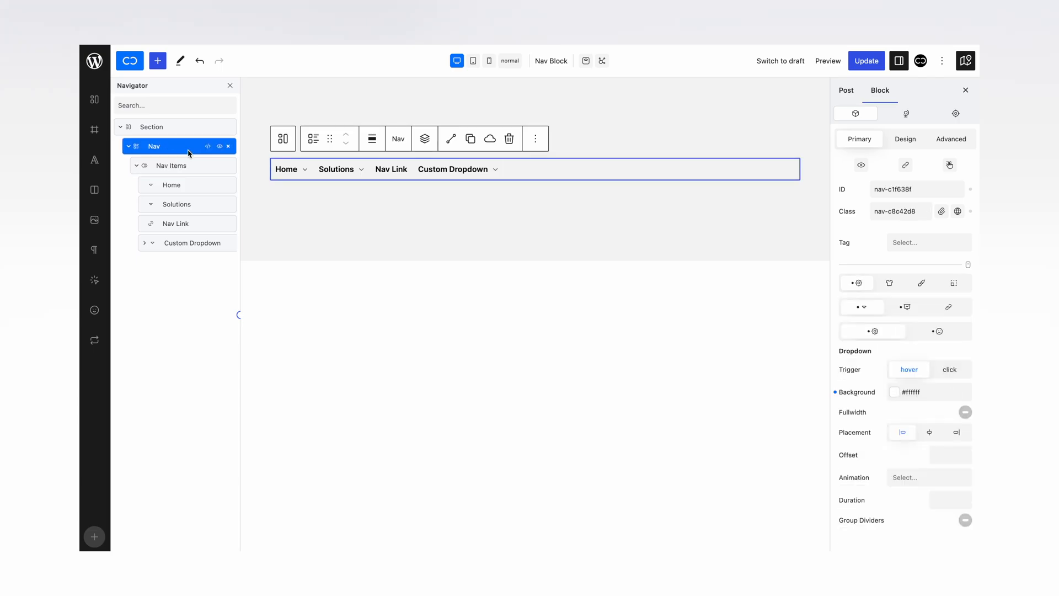
click(423, 141)
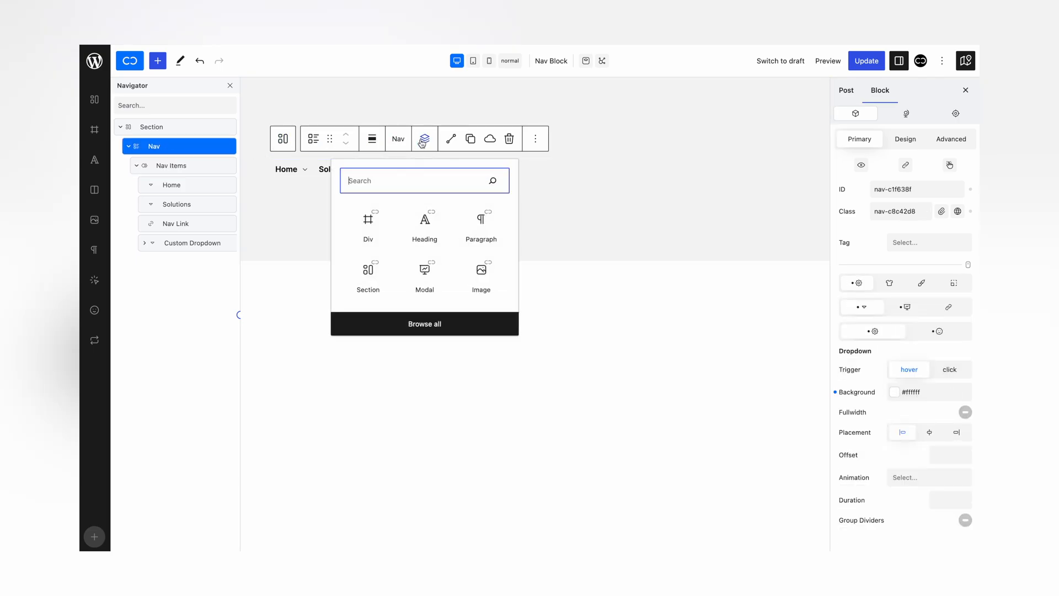
click(368, 225)
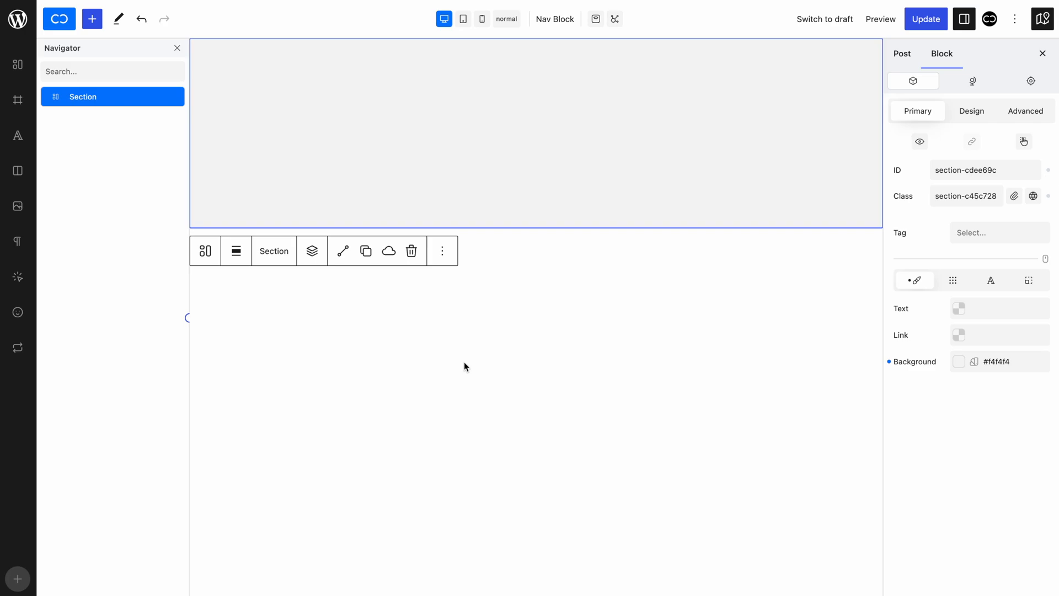
- Add a Nav block to the empty Section and fill it with the Preset Nav structure
click(313, 254)
text(nav)
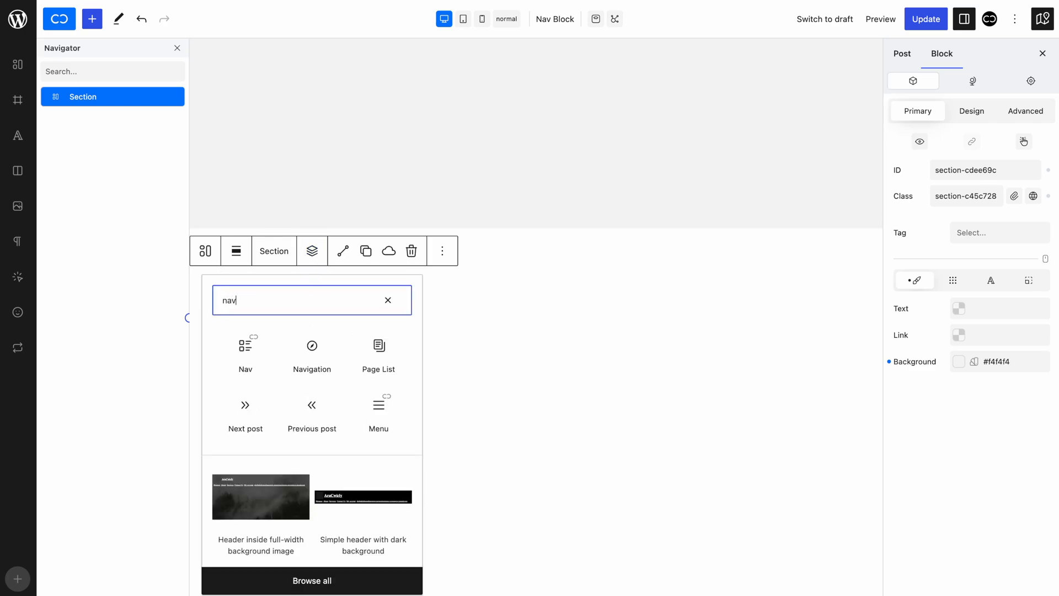
click(275, 358)
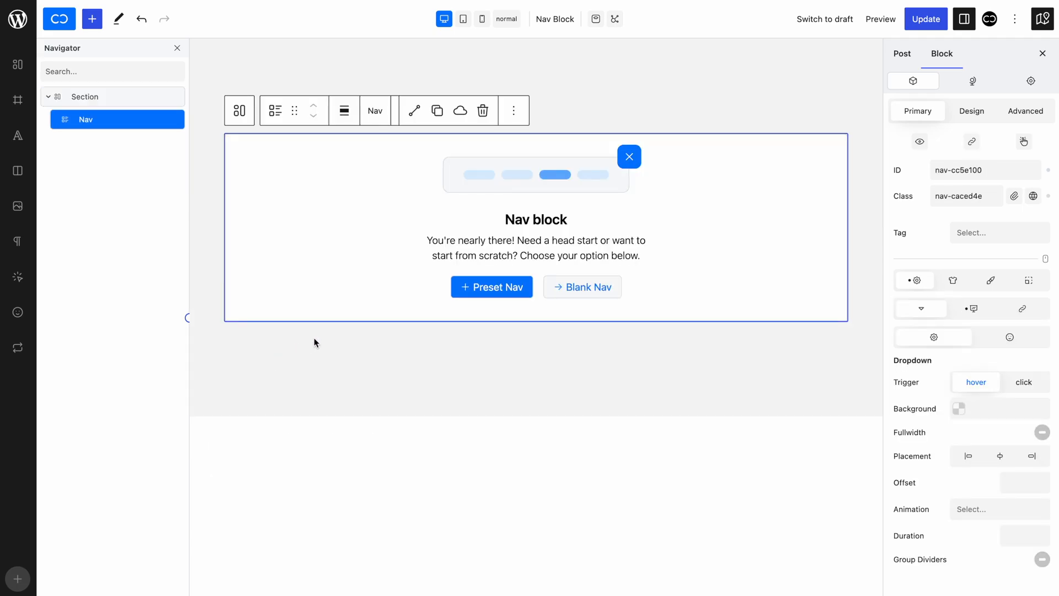
click(481, 284)
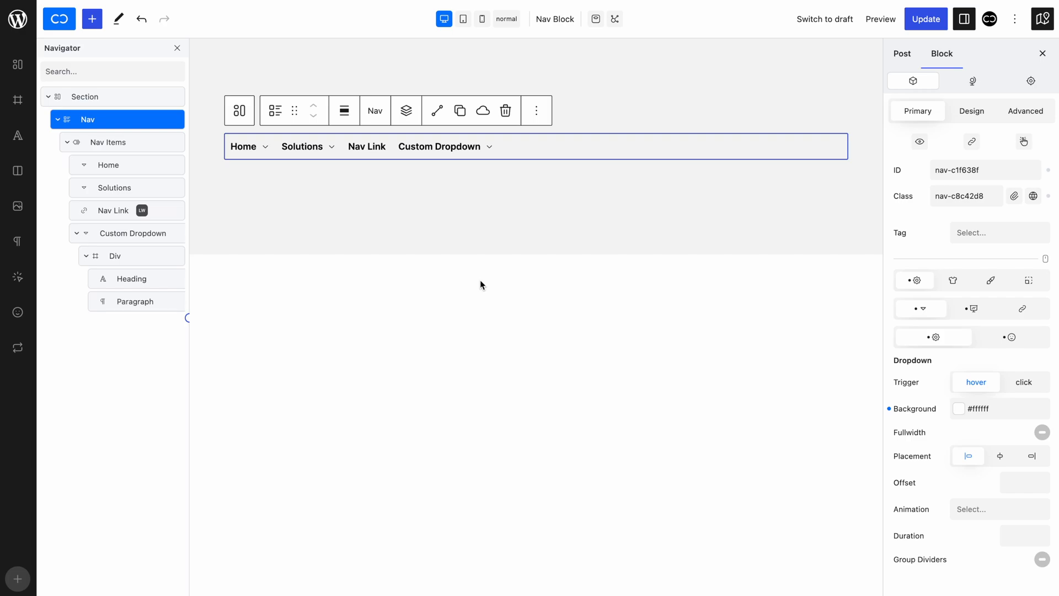
- Preview the Nav at tablet size, open its mobile menu and Home submenu, and return to the desktop view
click(462, 18)
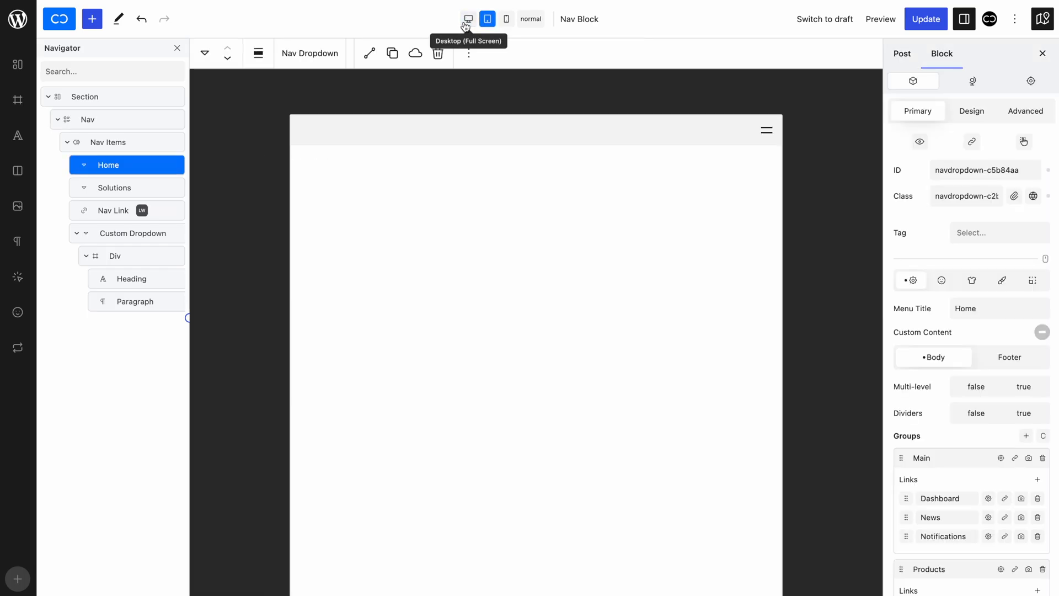
click(755, 130)
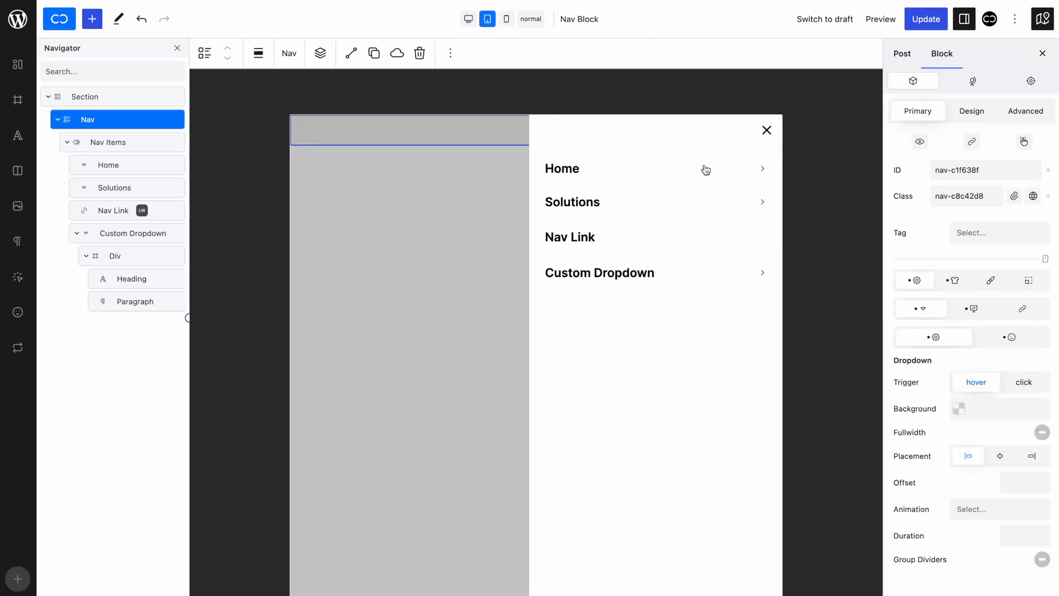
click(705, 169)
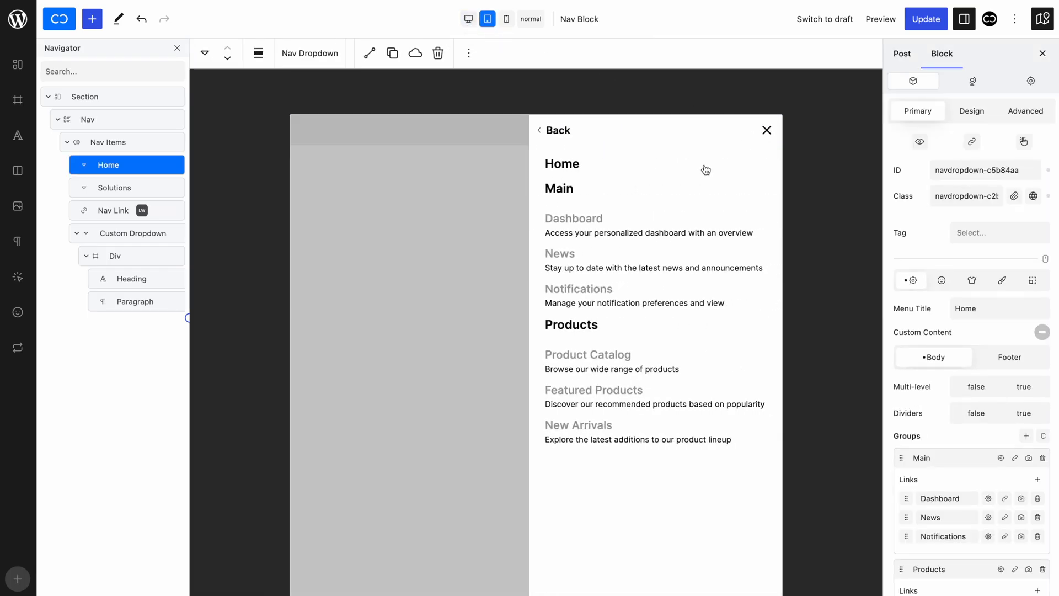
click(561, 140)
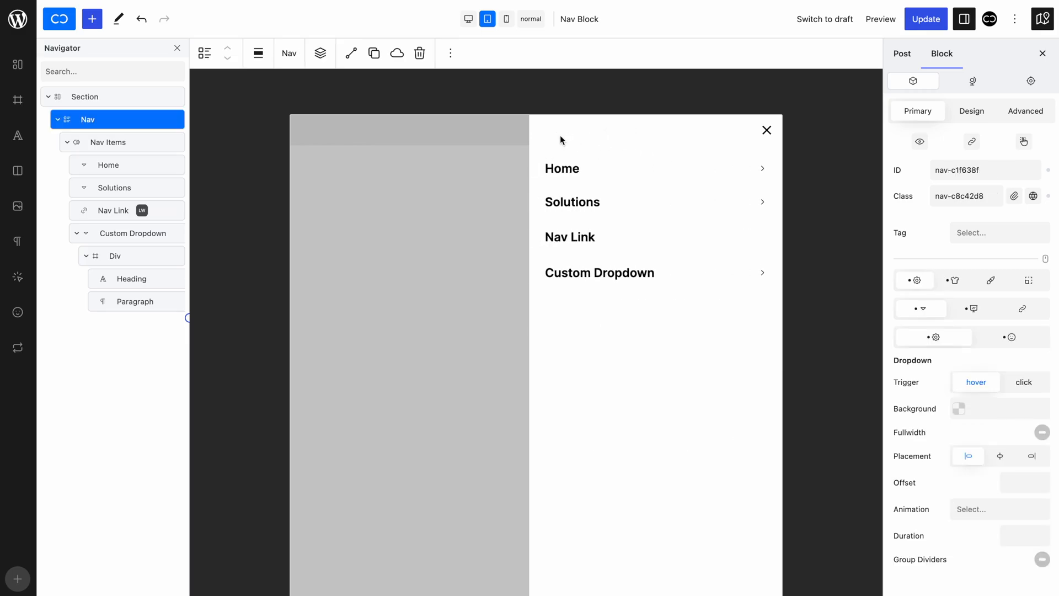
click(468, 19)
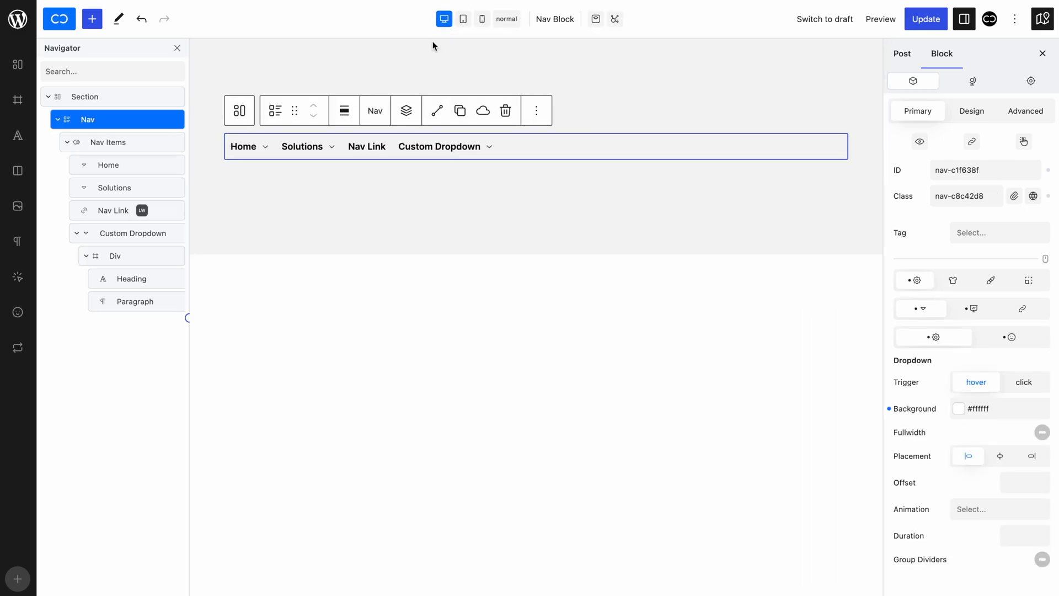
- Examine each item of the preset nav: the Home, Solutions and Custom dropdowns and the Nav Link's link settings
click(245, 147)
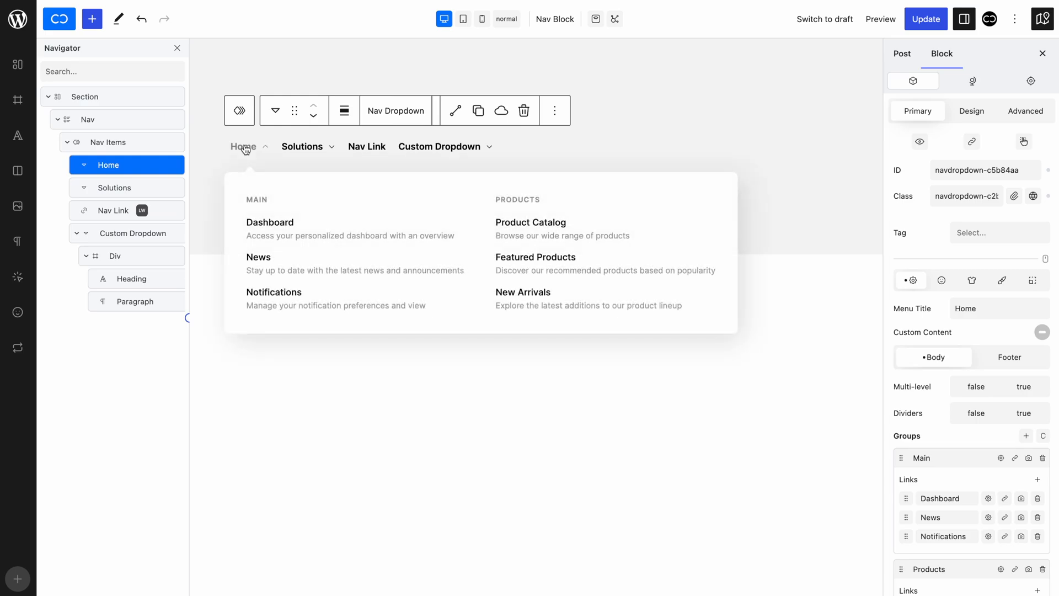
click(301, 150)
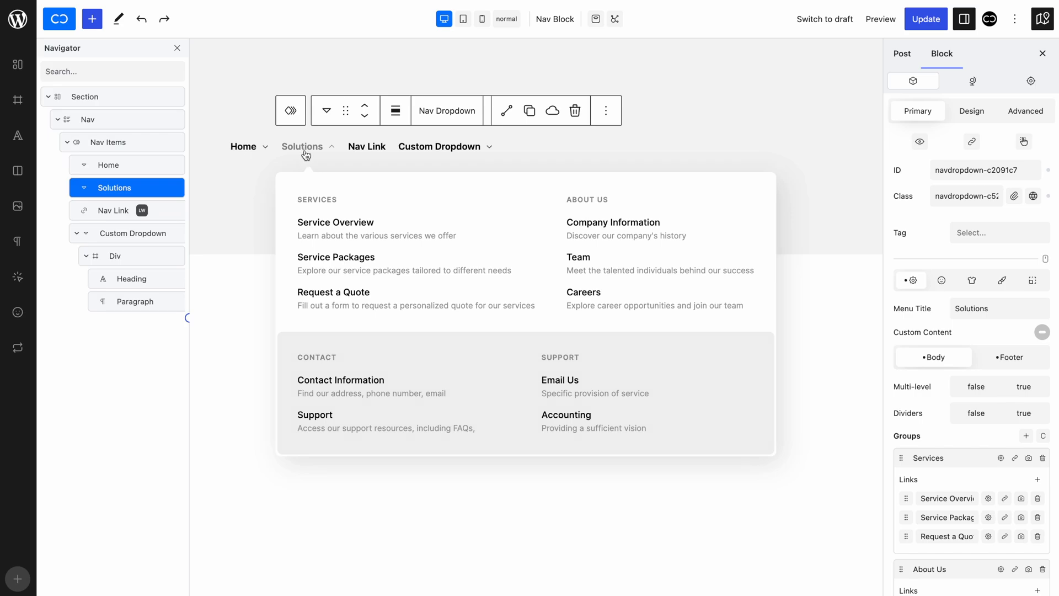
click(368, 148)
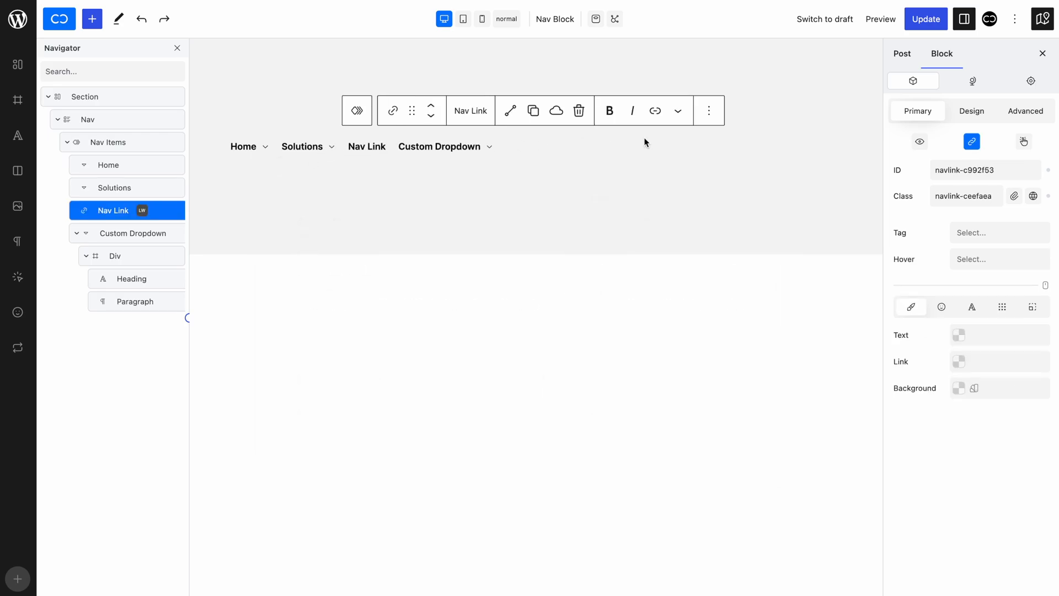
click(967, 142)
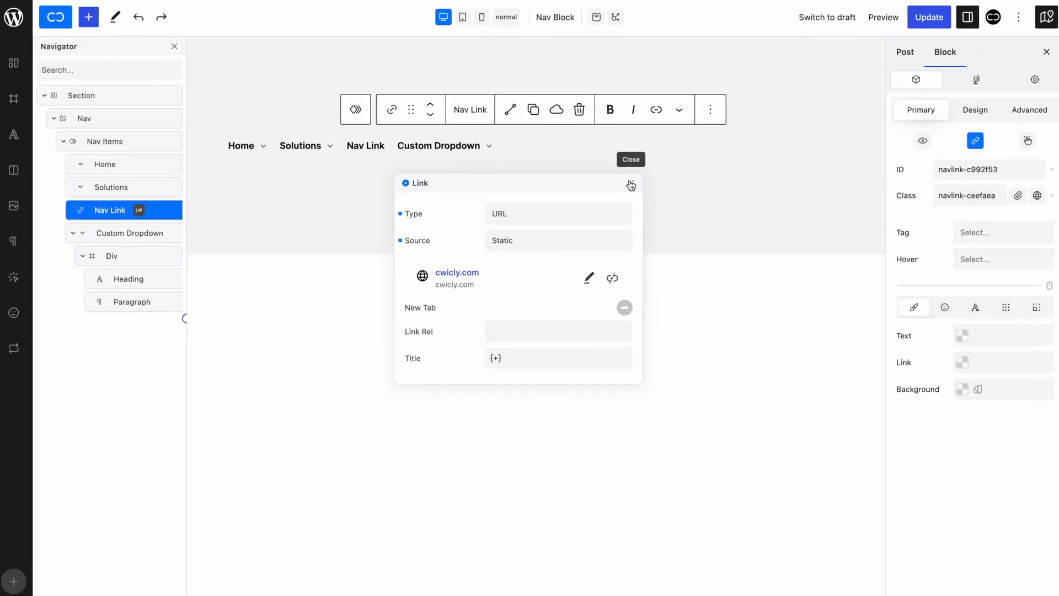
click(630, 185)
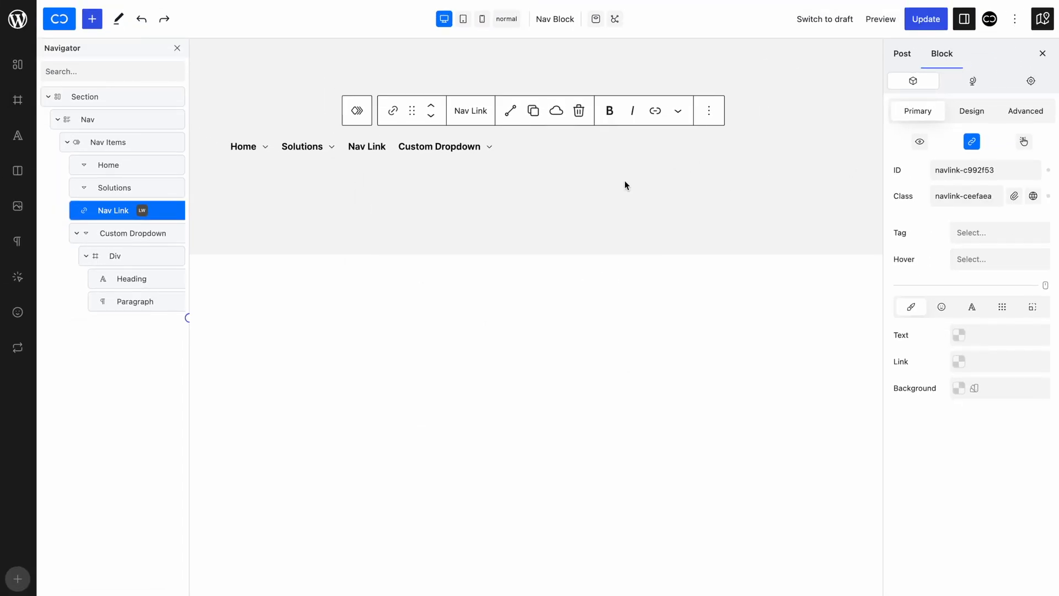
click(475, 157)
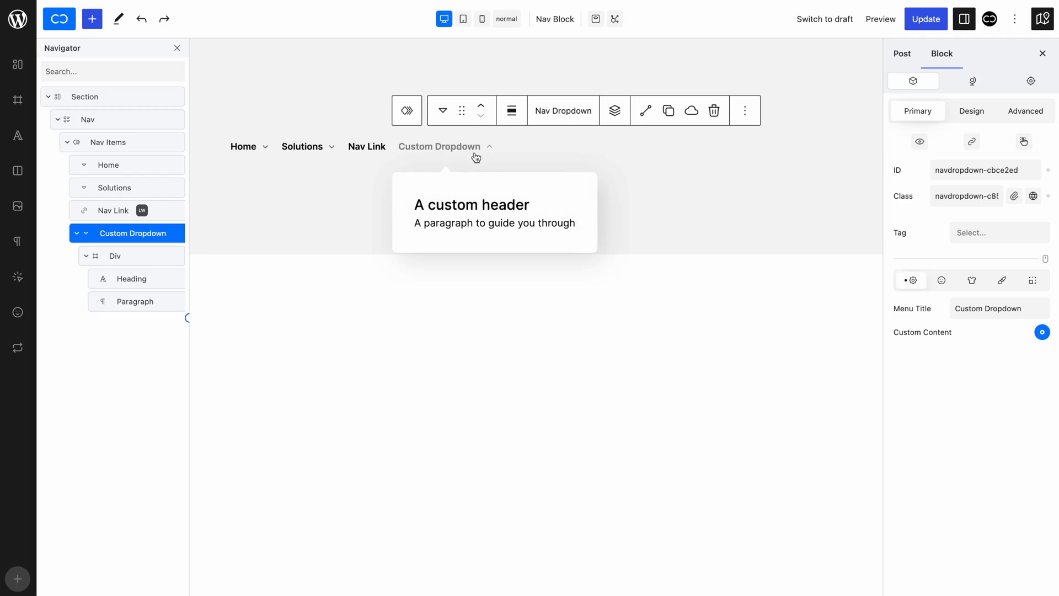
click(476, 158)
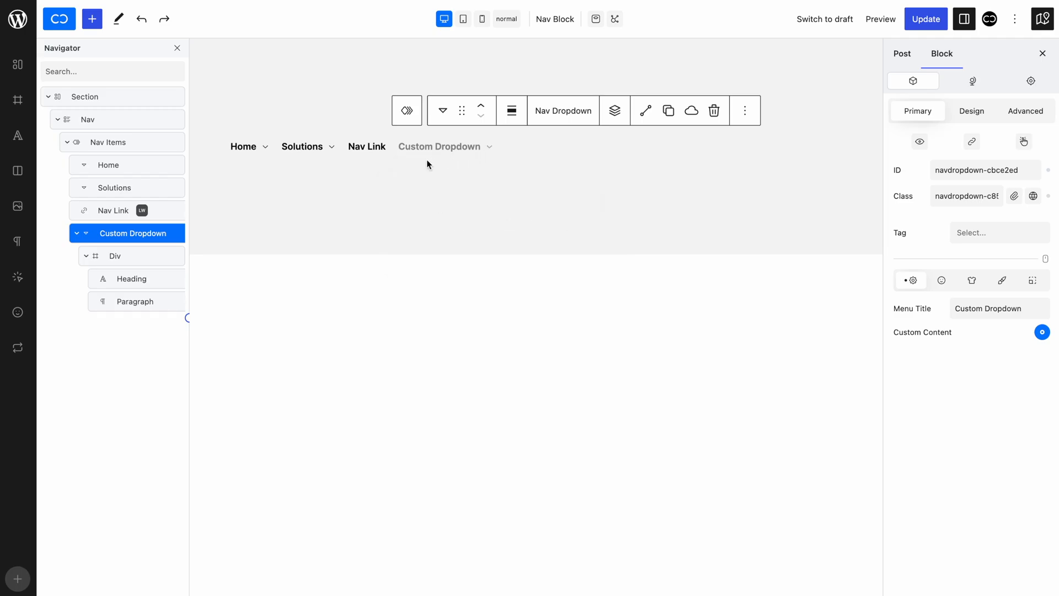
- Change the menu title of the Solutions dropdown to Services
click(319, 157)
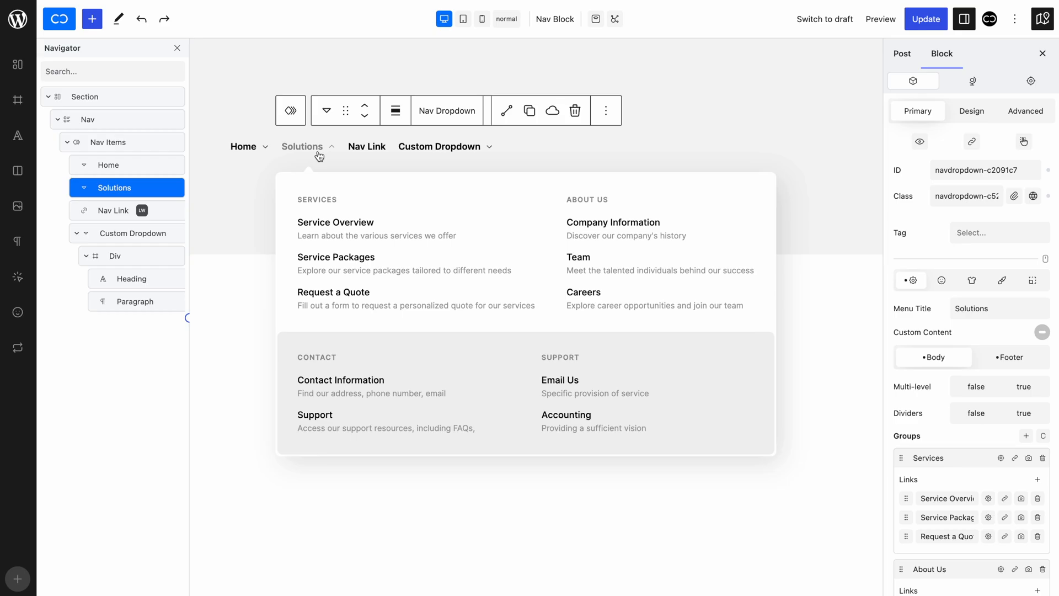
double_click(987, 310)
text(Services)
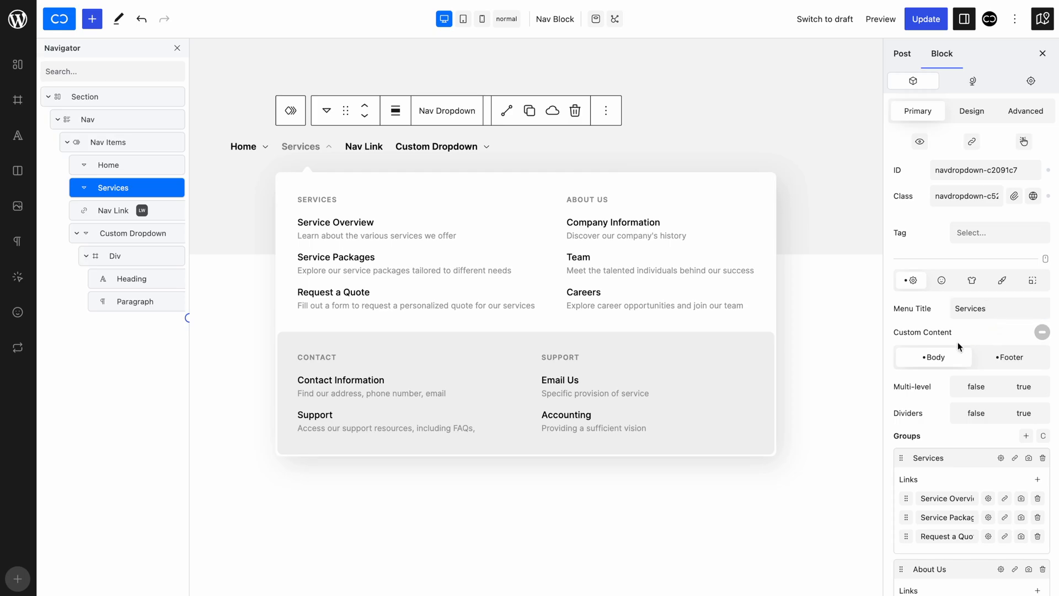
- Review the footer groups of the Services dropdown, then add a third group titled Marketing to its body content
click(1002, 364)
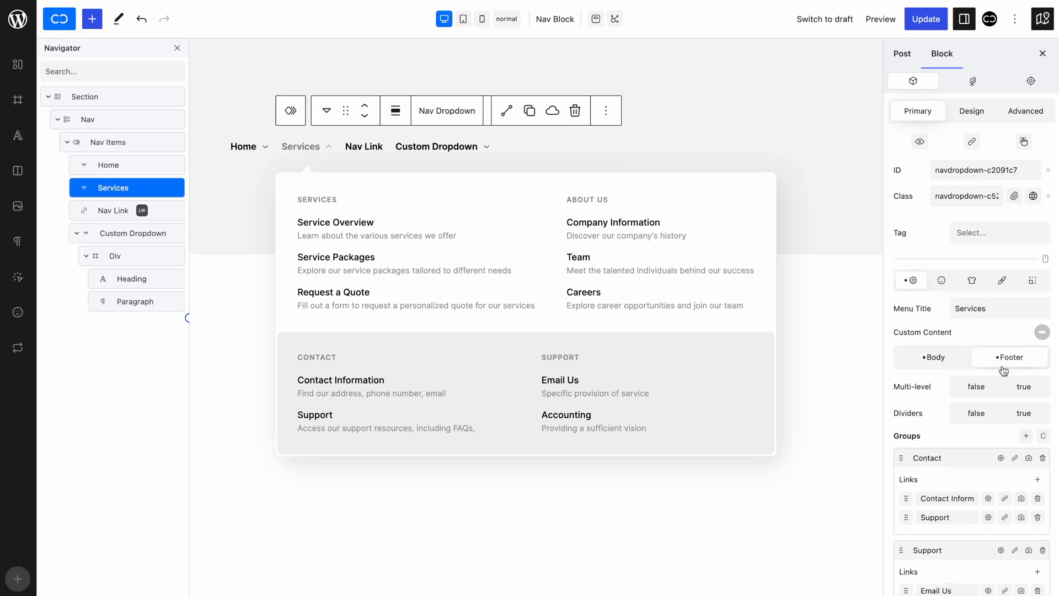
scroll(1004, 369, down, 1)
click(953, 321)
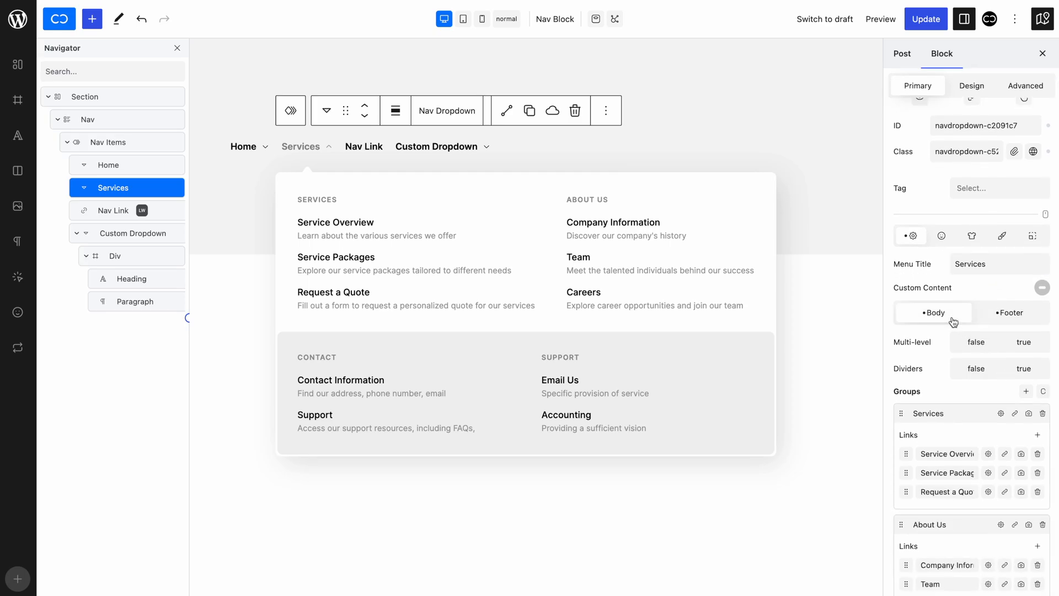
scroll(953, 321, down, 1)
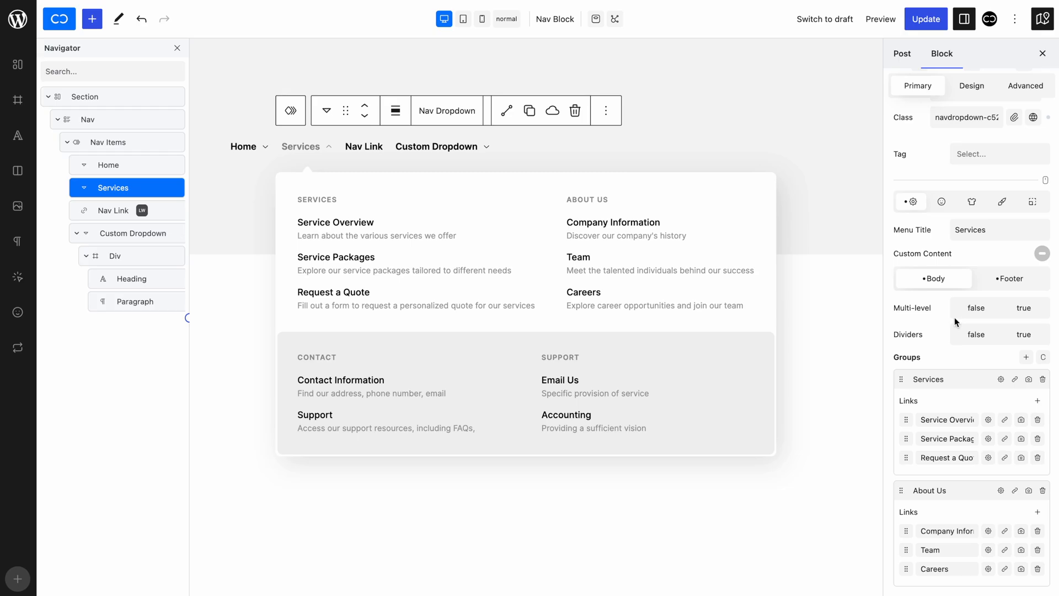
click(1024, 358)
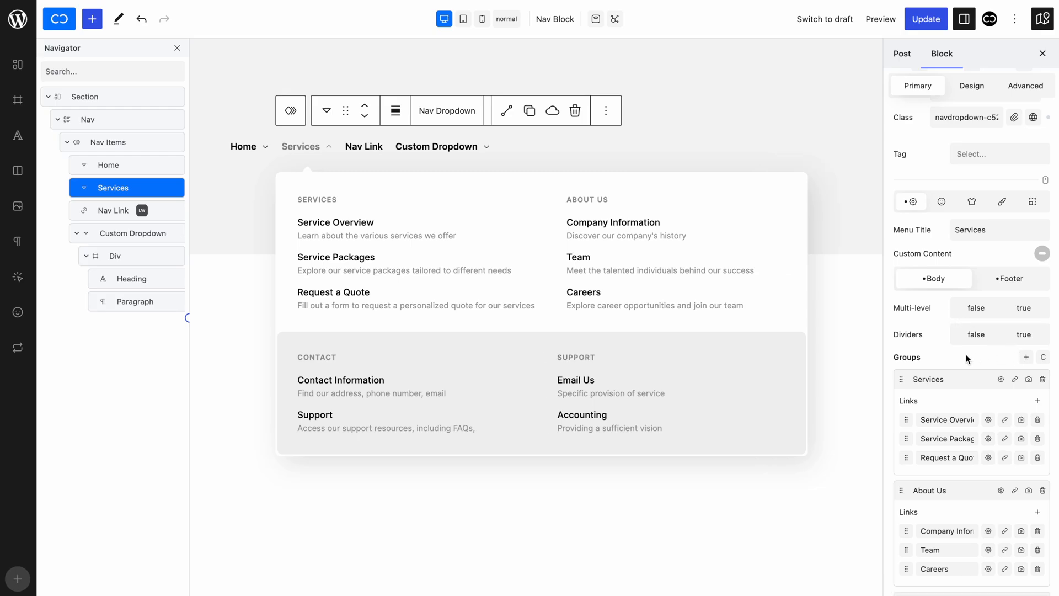
scroll(966, 359, down, 2)
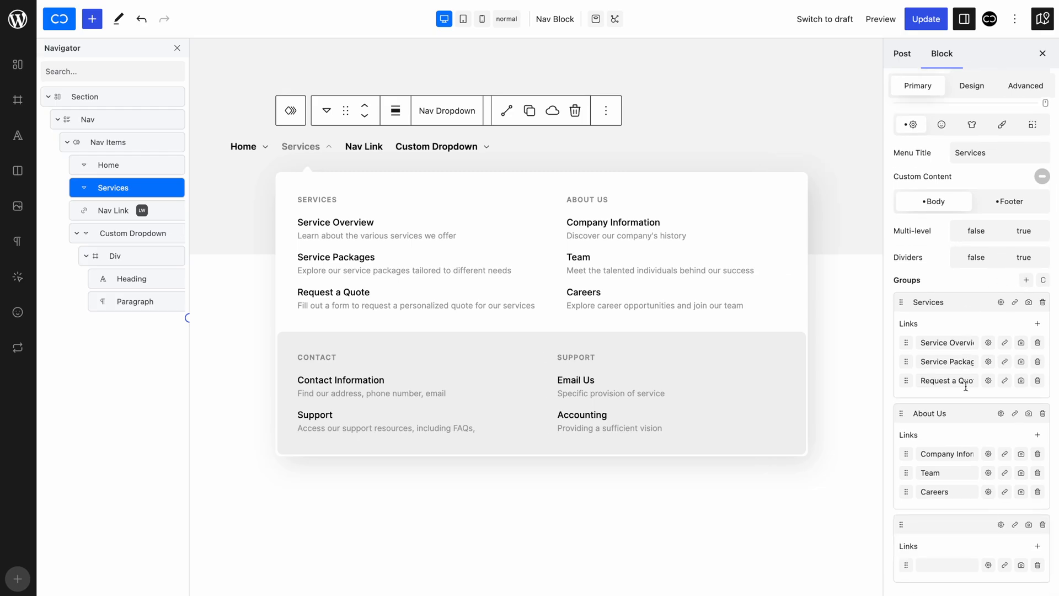
click(963, 520)
text(Marketing)
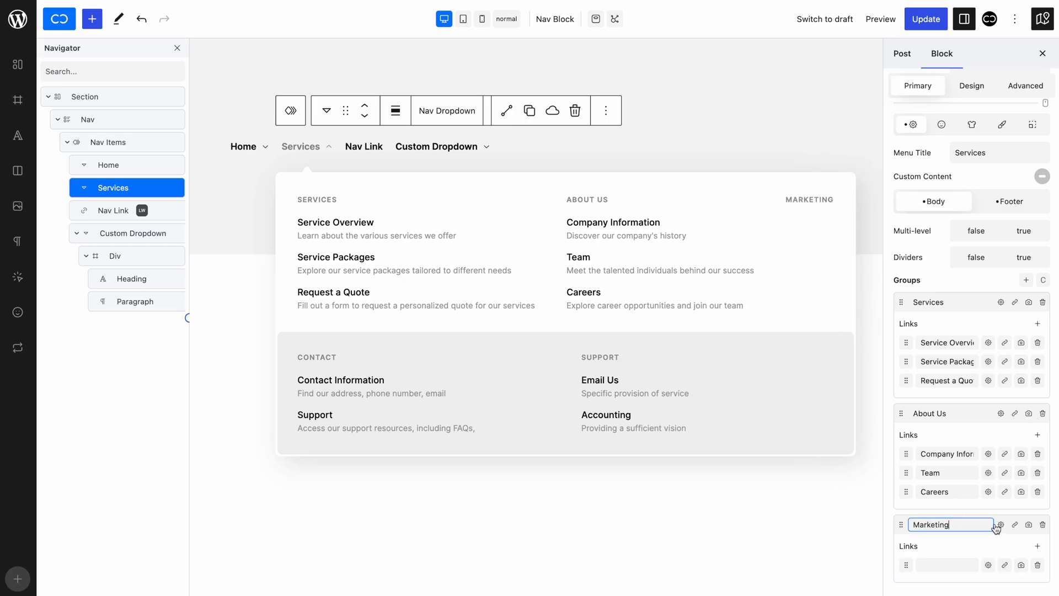
- Give the Marketing group an icon as media, choosing the upward-turning arrow from the Phosphor Regular library
click(1001, 524)
click(702, 299)
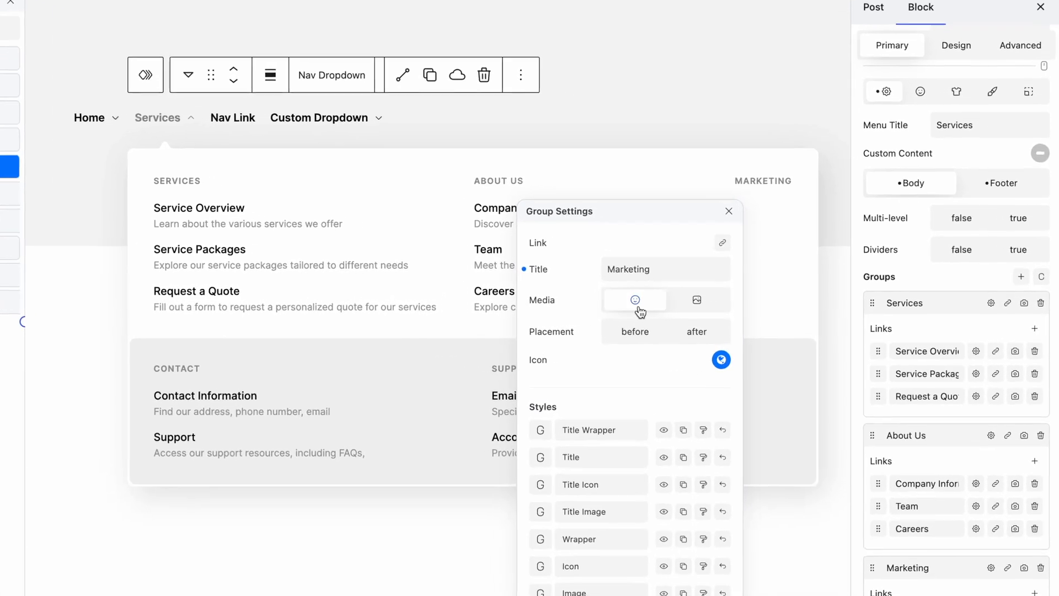
click(687, 364)
click(623, 258)
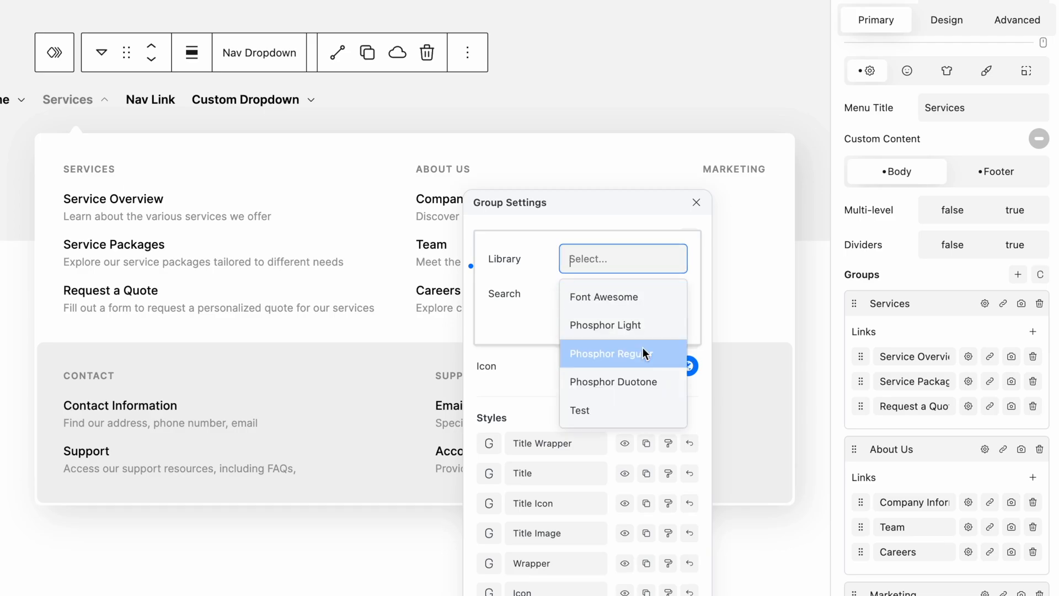
click(640, 352)
click(685, 367)
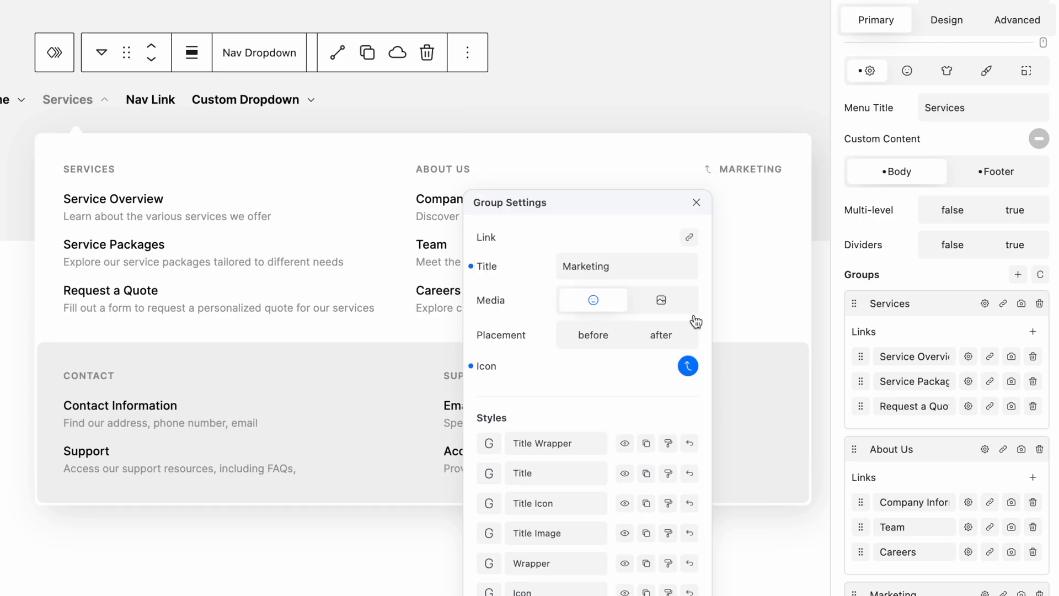
- Link the Marketing group to the static URL localhost:10043/nav-block/ and close the group settings
click(690, 240)
click(427, 188)
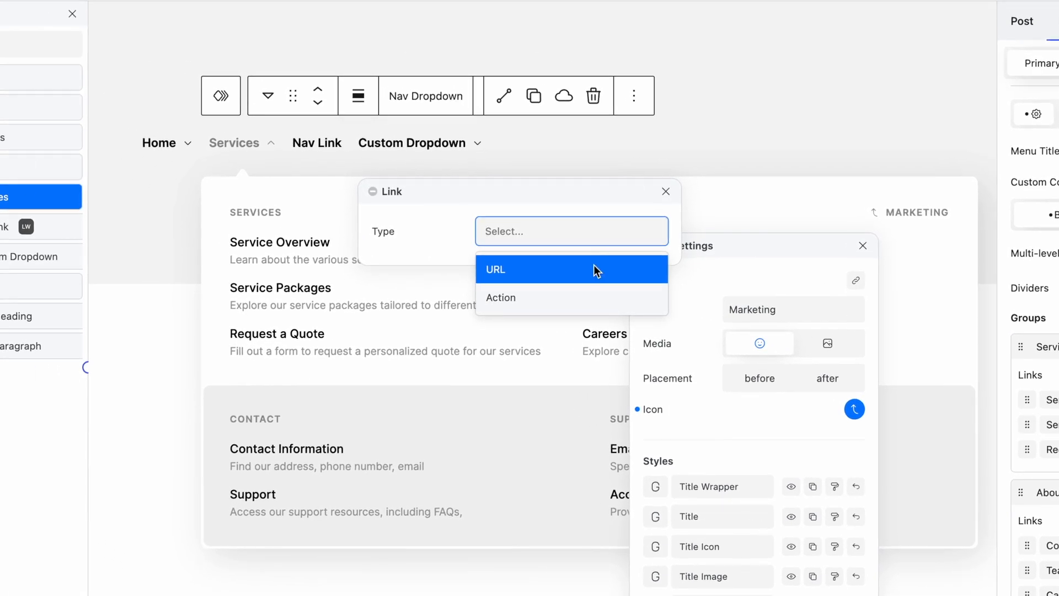
click(427, 223)
click(427, 226)
click(585, 291)
text(nav)
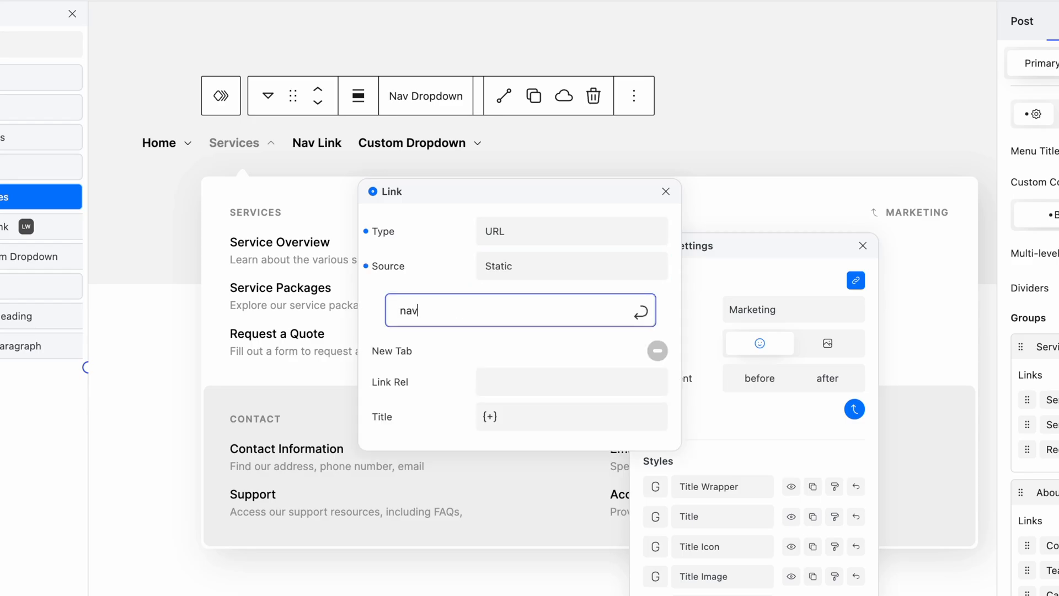
click(597, 384)
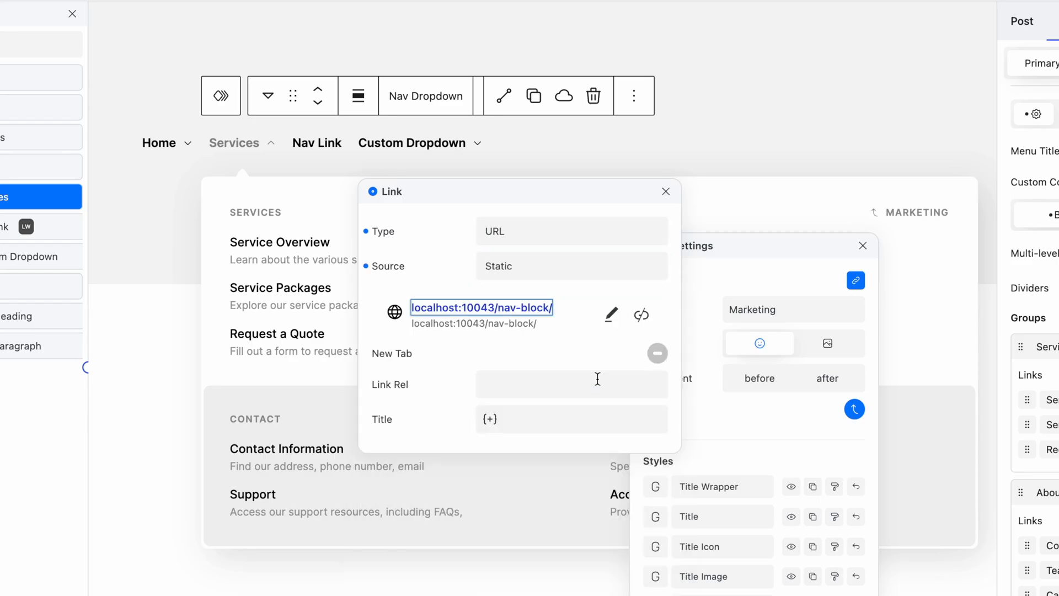
click(666, 191)
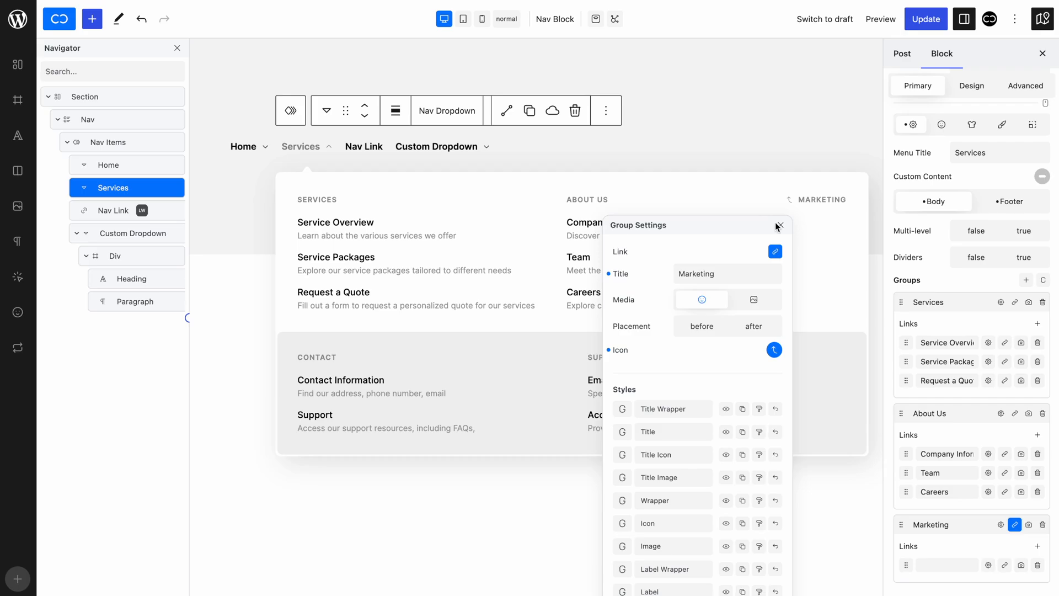
click(778, 226)
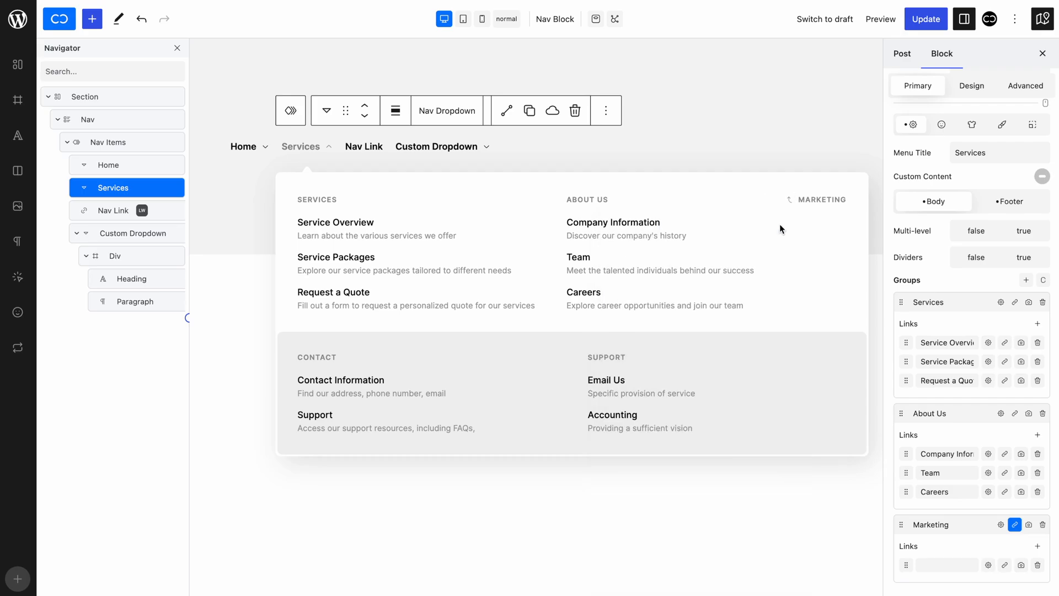
- Title the first Marketing link Product and give it the description "This is a description"
click(958, 563)
text(Product)
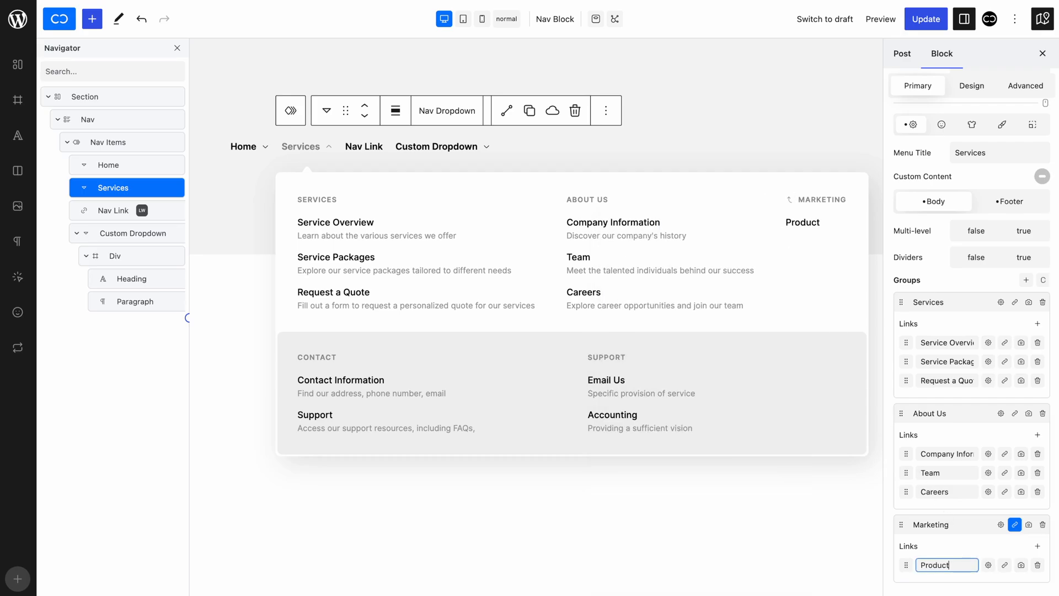
click(987, 565)
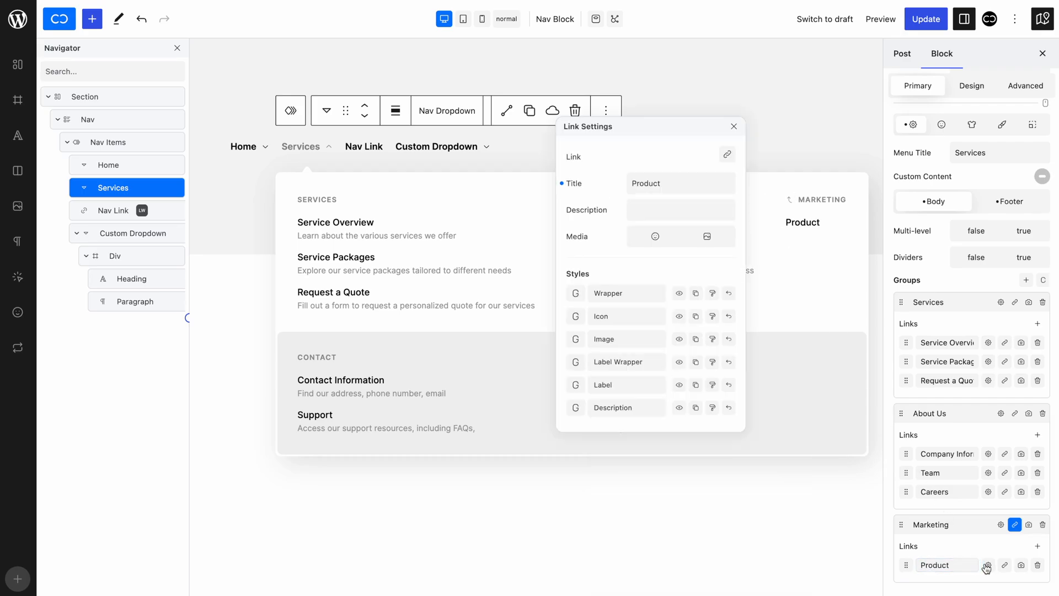
click(728, 208)
text(This is a description)
click(734, 126)
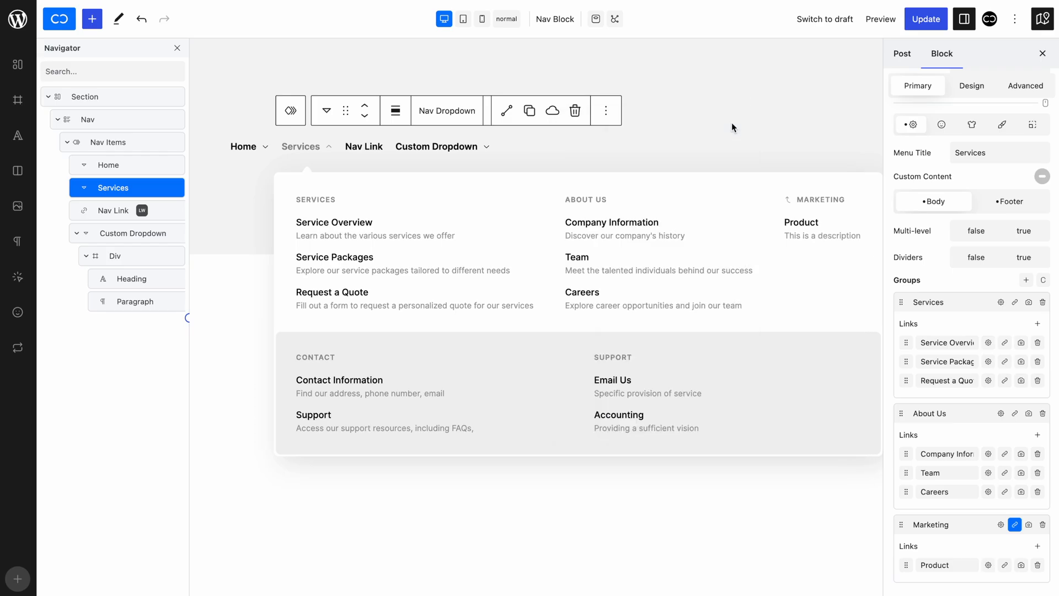
- Add a second Marketing link titled Communication with the description "This is a description"
click(1037, 545)
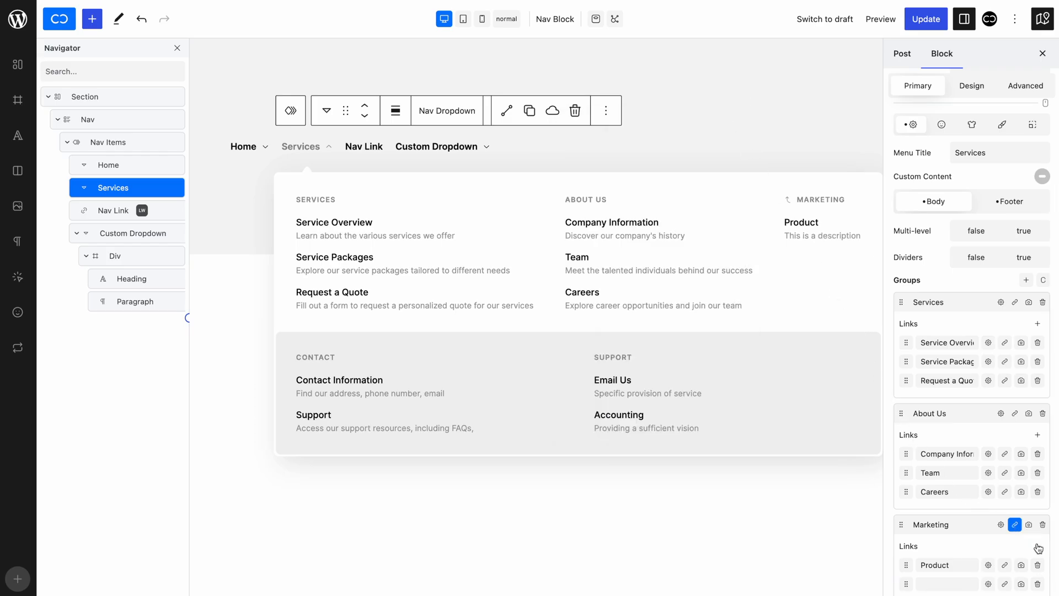
click(971, 569)
text(Communication)
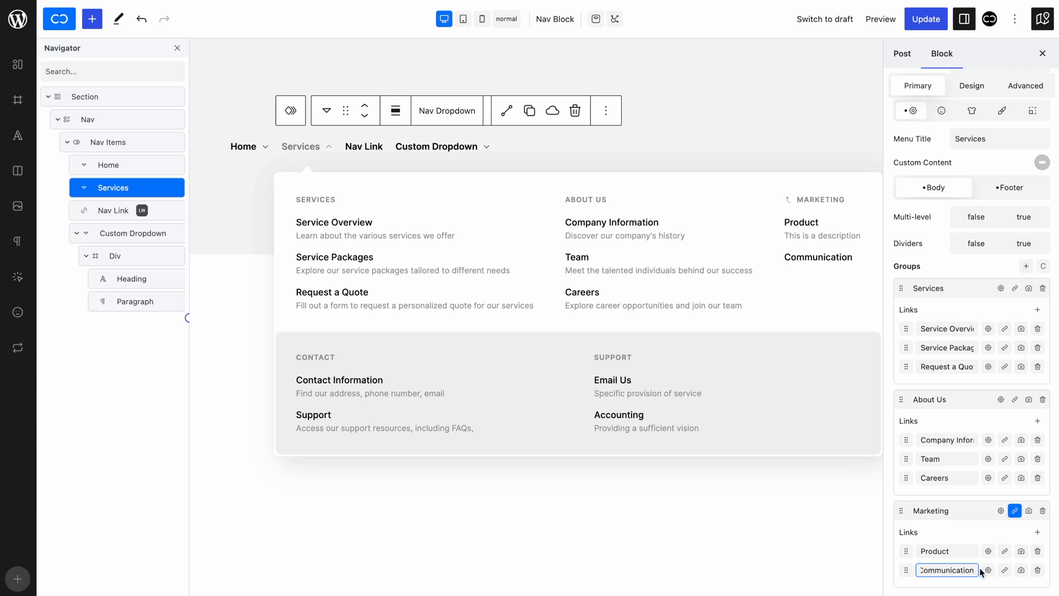
click(988, 569)
click(705, 209)
text(This is a description)
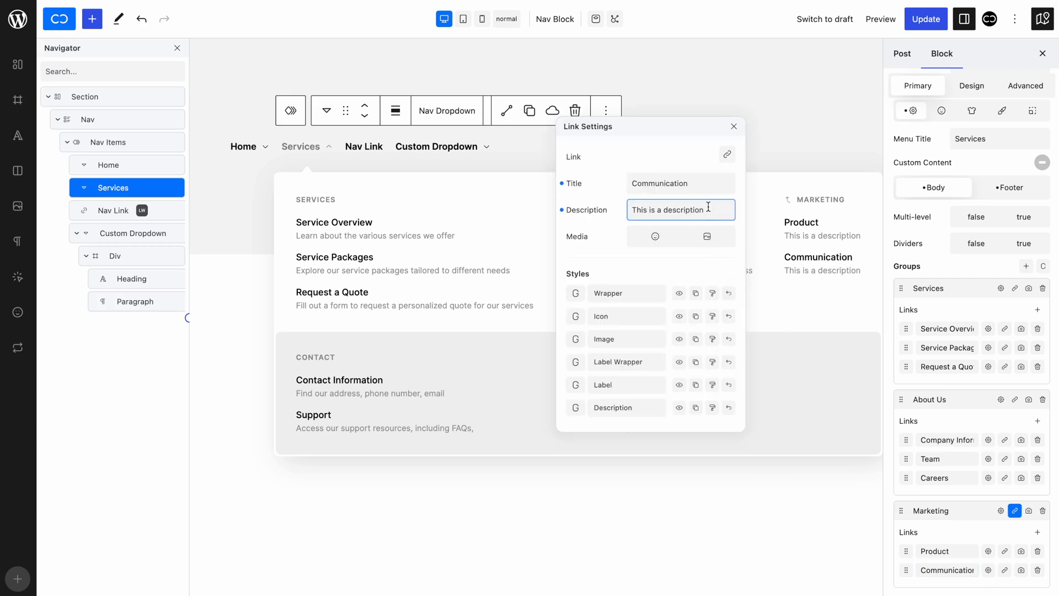
click(733, 127)
- Add a third Marketing link titled Publicity with the description "This is a description"
click(1037, 531)
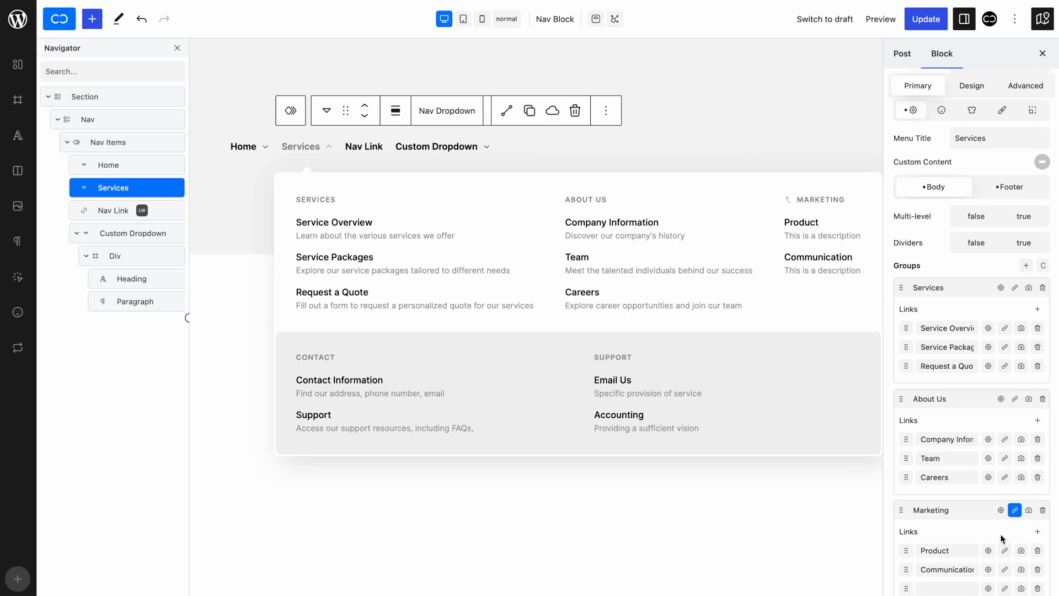
click(962, 565)
text(Publicity)
click(988, 565)
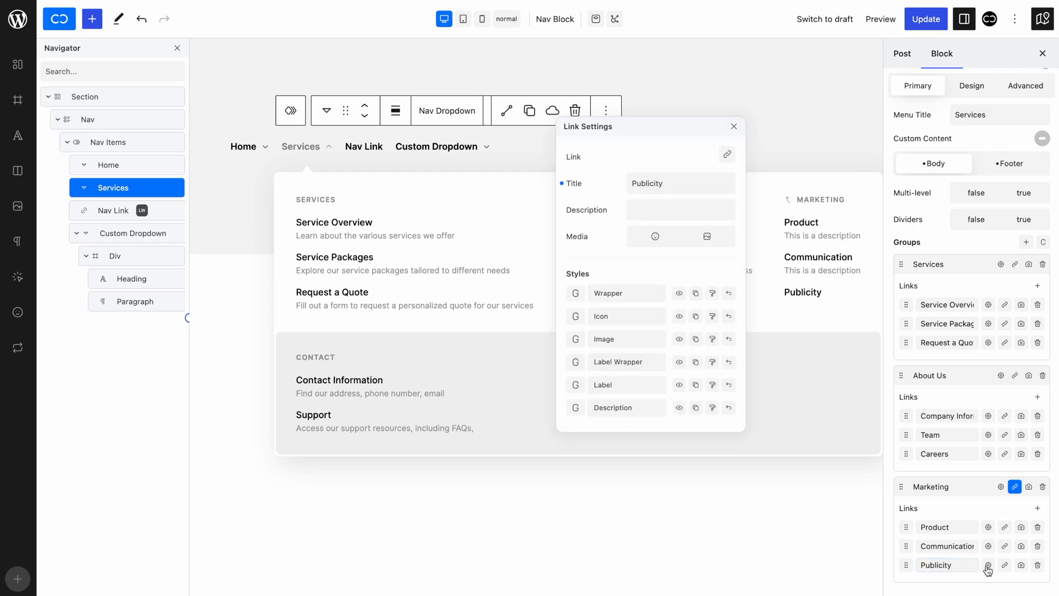
click(684, 217)
text(This is a description)
click(733, 126)
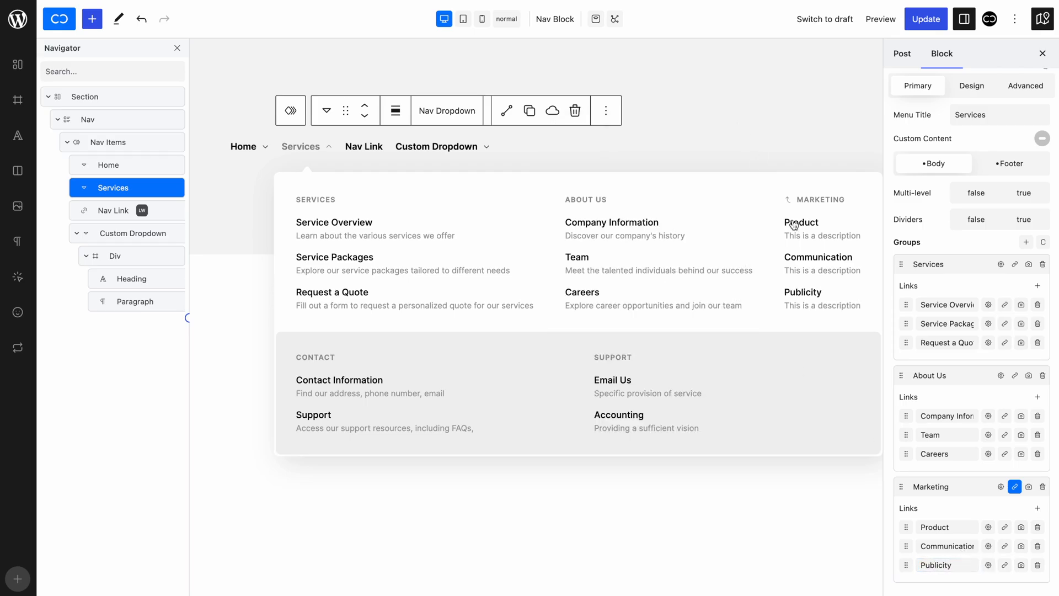
- Reorder the dropdown so Publicity is the first Marketing link and Marketing is the first body group
drag(905, 564, 906, 529)
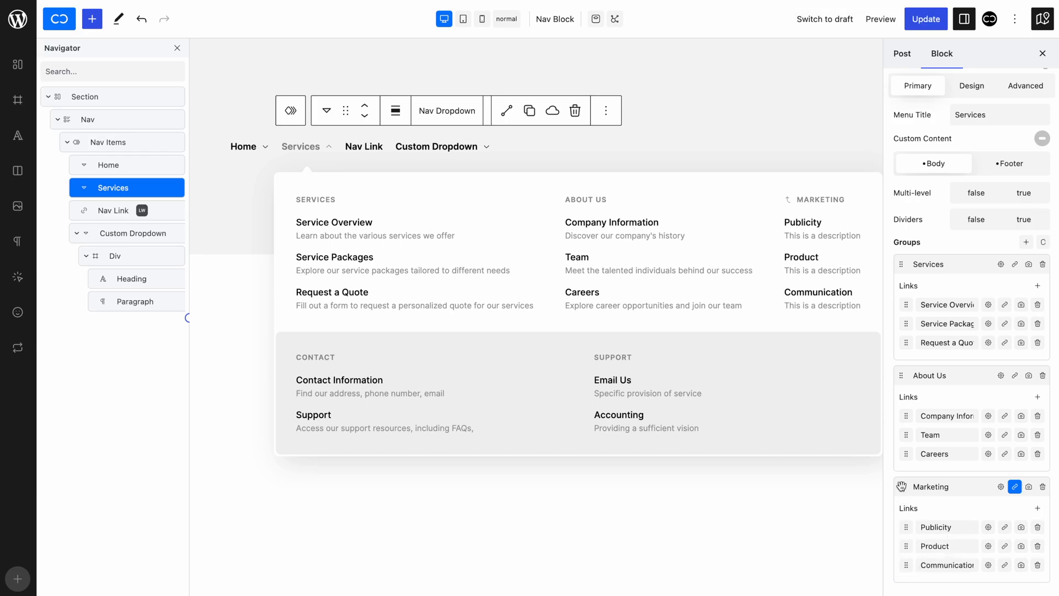
drag(901, 486, 918, 270)
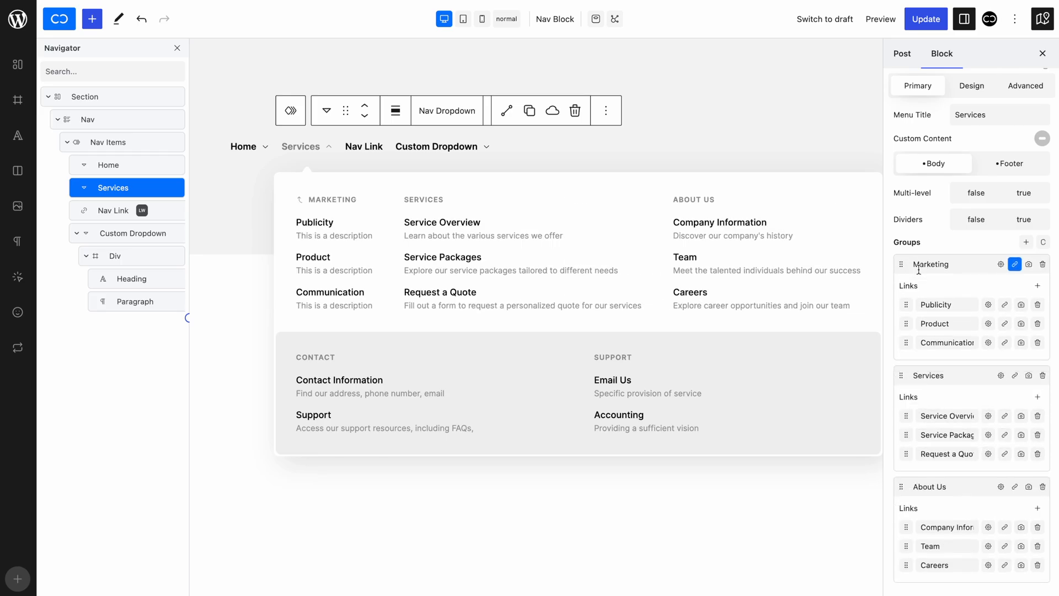
- Delete the Services group from the dropdown body and switch the footer's groups to custom content
click(1043, 376)
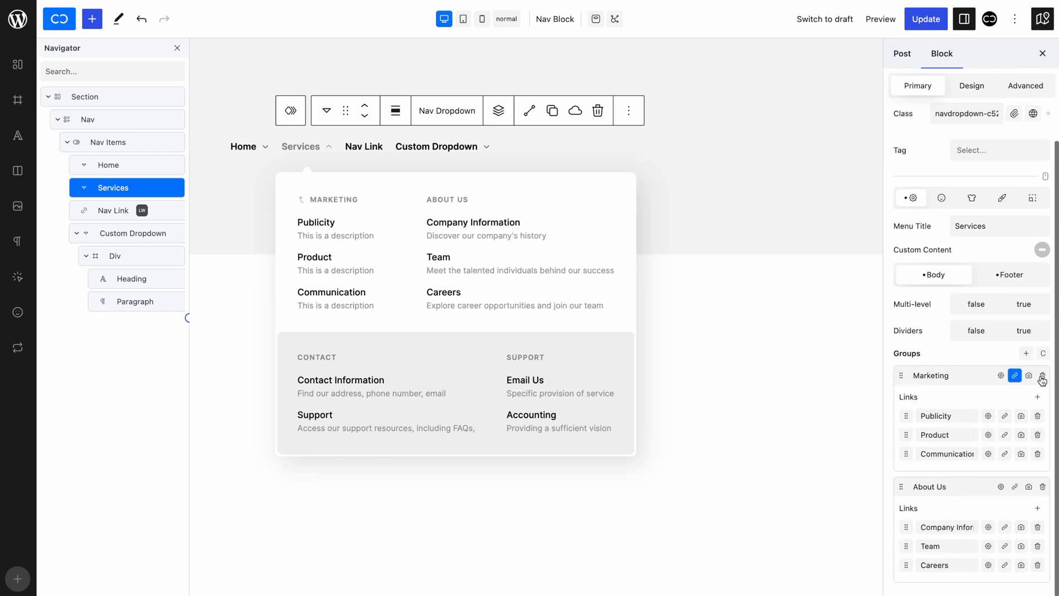
click(1016, 283)
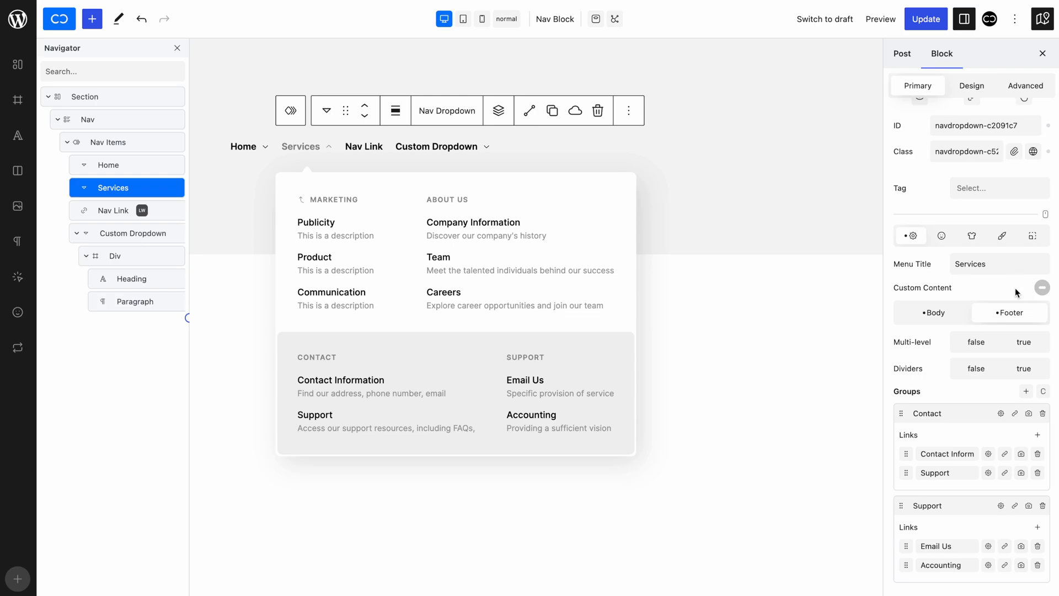
click(1043, 392)
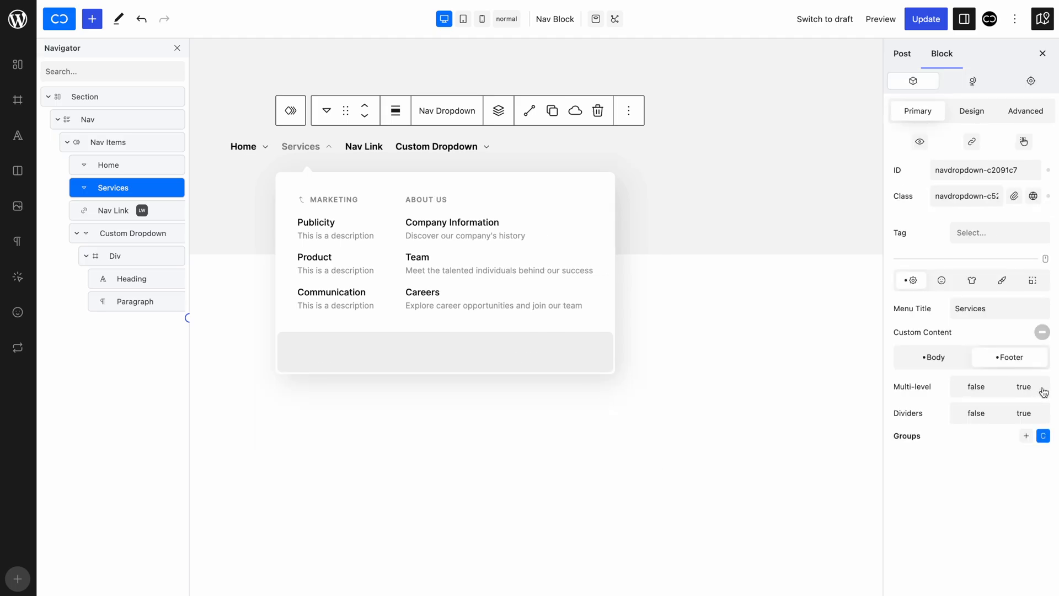
- Insert a Cwicly Gallery block into the custom footer of the Services dropdown
click(498, 111)
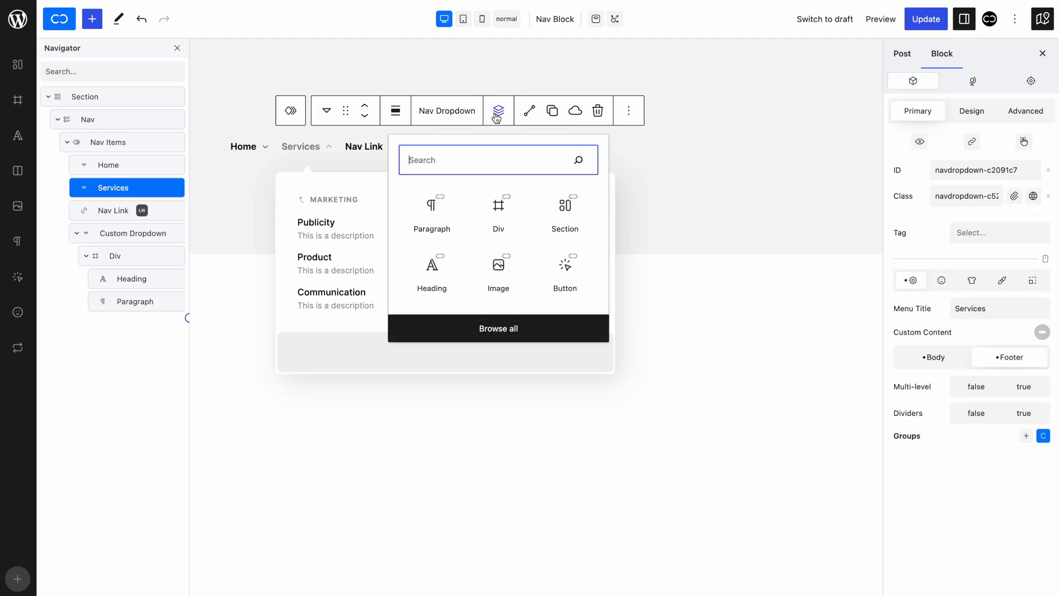
text(galler)
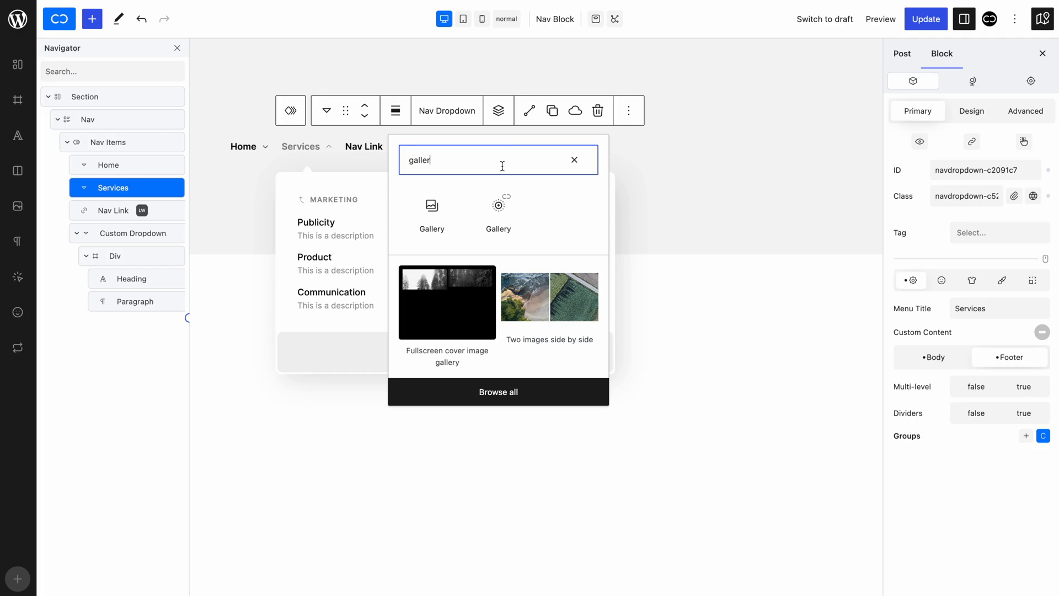
click(498, 209)
- Create a gallery for the block from six gradient images in the media library
click(445, 523)
click(600, 381)
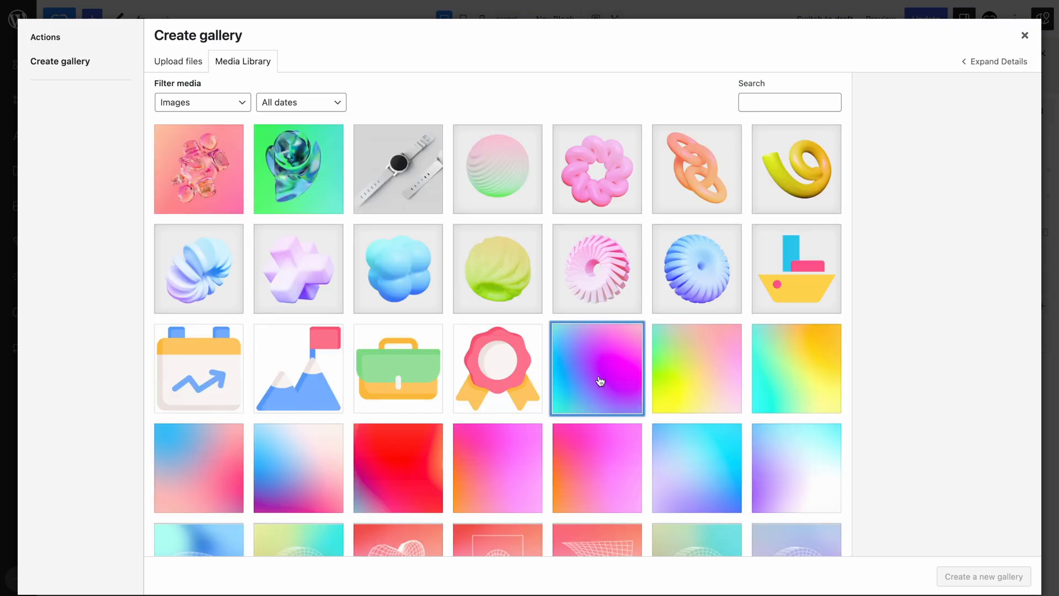
click(690, 381)
click(690, 466)
click(557, 469)
click(409, 474)
click(497, 480)
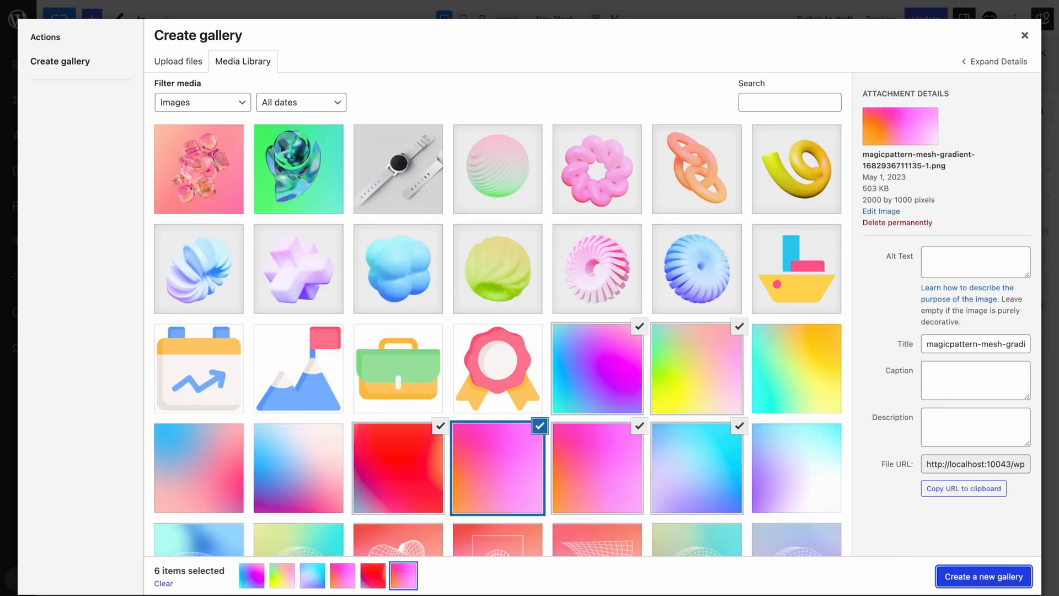
click(957, 575)
click(969, 577)
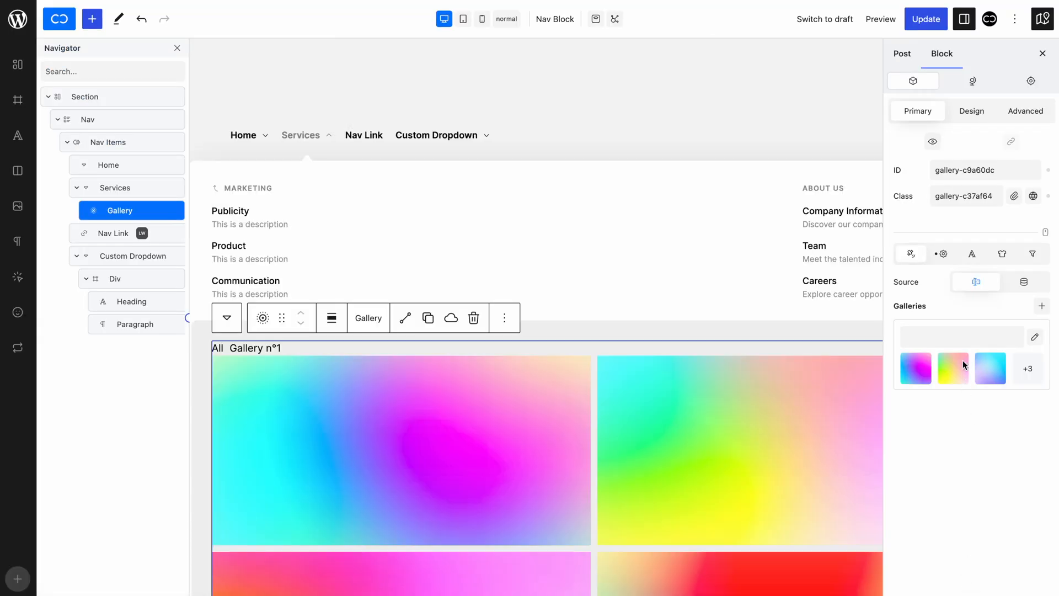
- Set the footer gallery's grid to a height of 75 px and 2 columns
click(941, 253)
double_click(984, 322)
text(75)
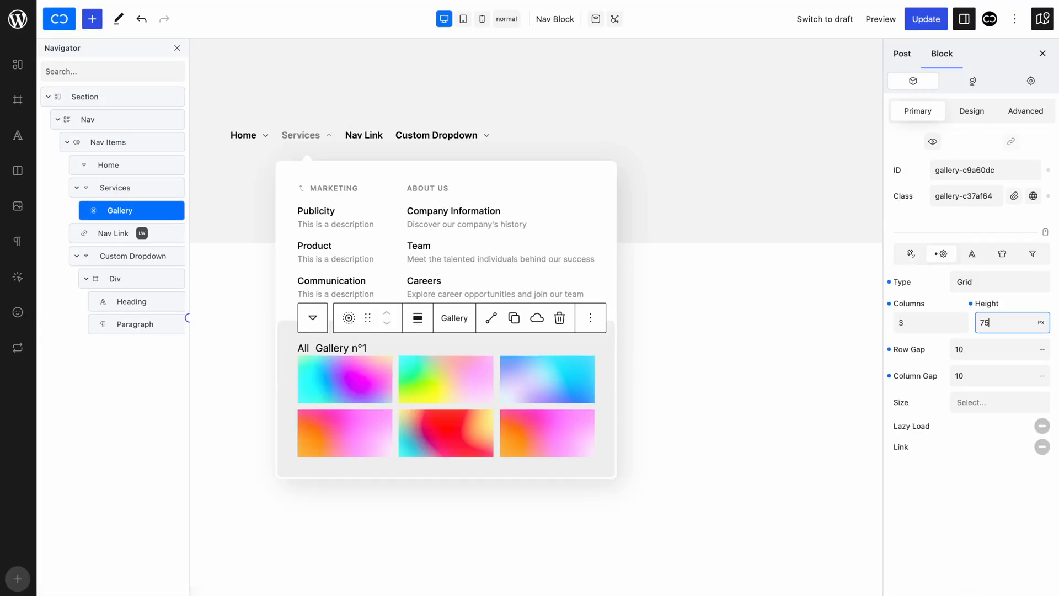
double_click(910, 323)
text(2)
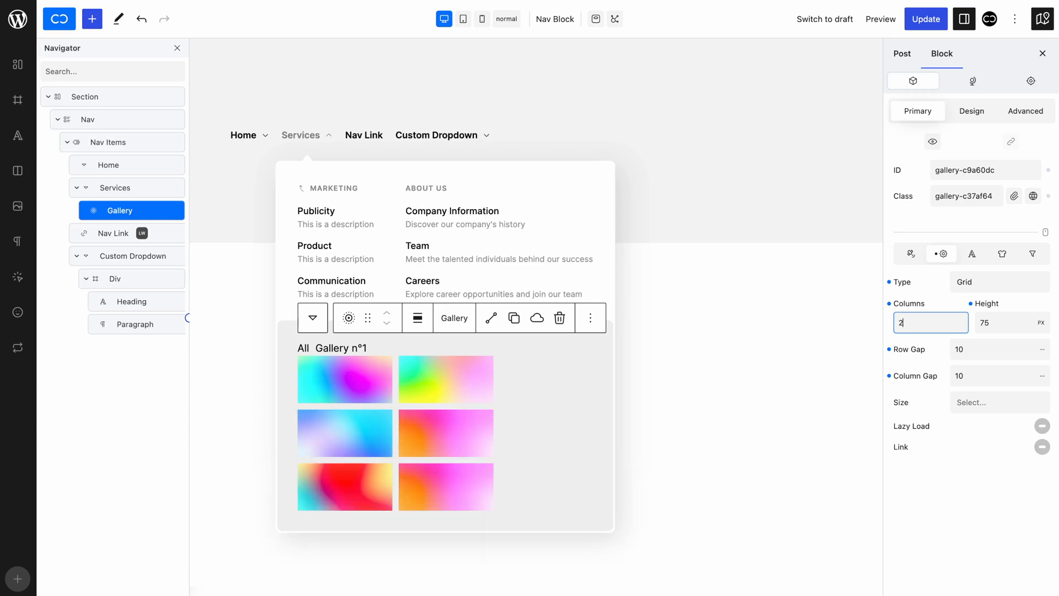
- Turn off the footer gallery's filter and give its images a 5 px corner radius
click(1032, 254)
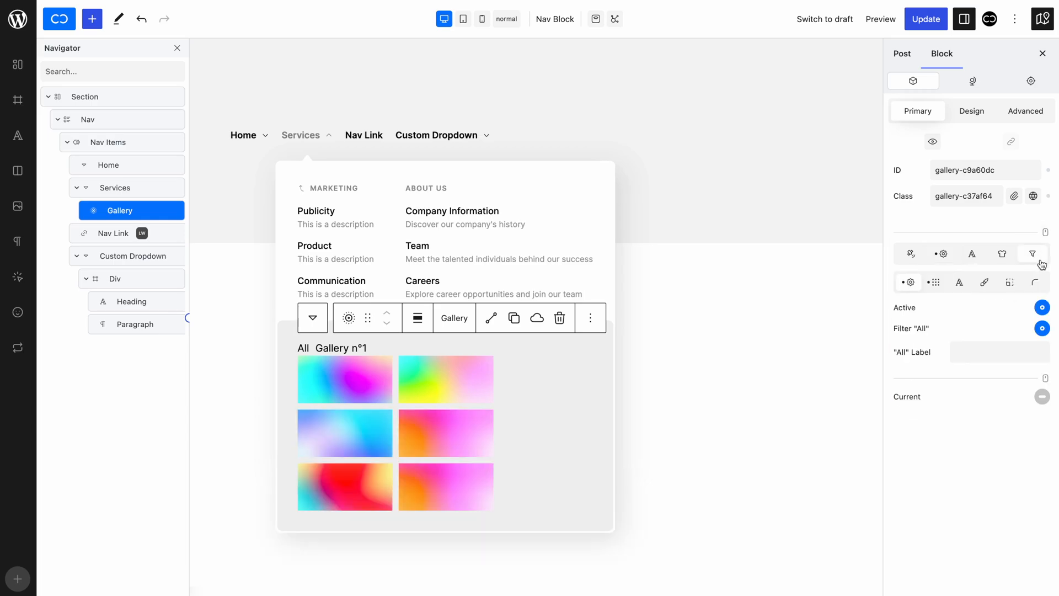
click(1041, 305)
click(1000, 253)
click(916, 326)
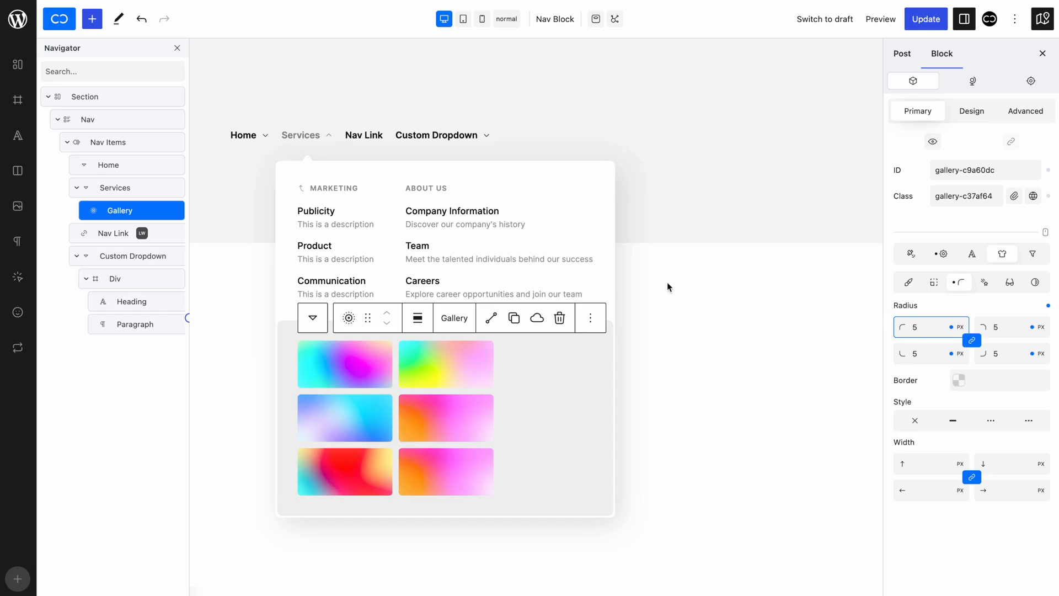
- Set the Services dropdown's content wrapper to a horizontal direction, placing the gallery footer beside the link groups
click(93, 186)
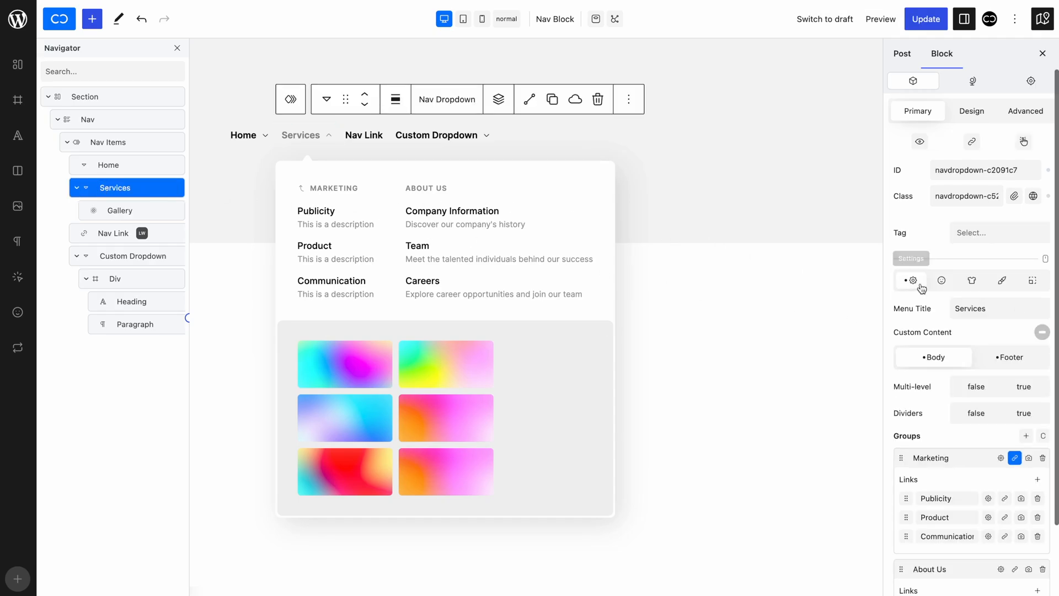
click(972, 280)
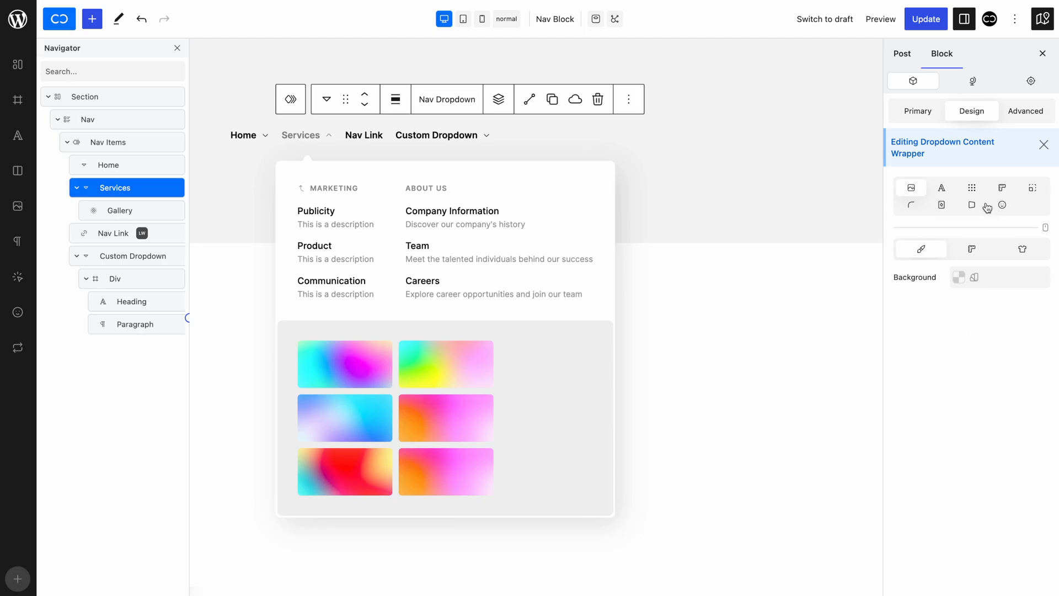
click(972, 187)
click(906, 321)
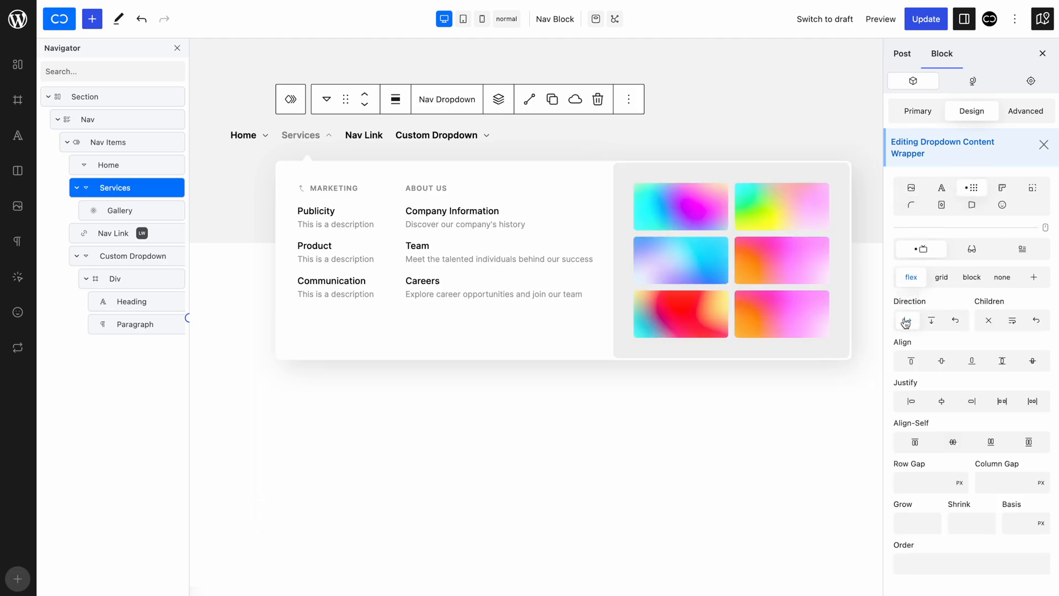
click(1043, 145)
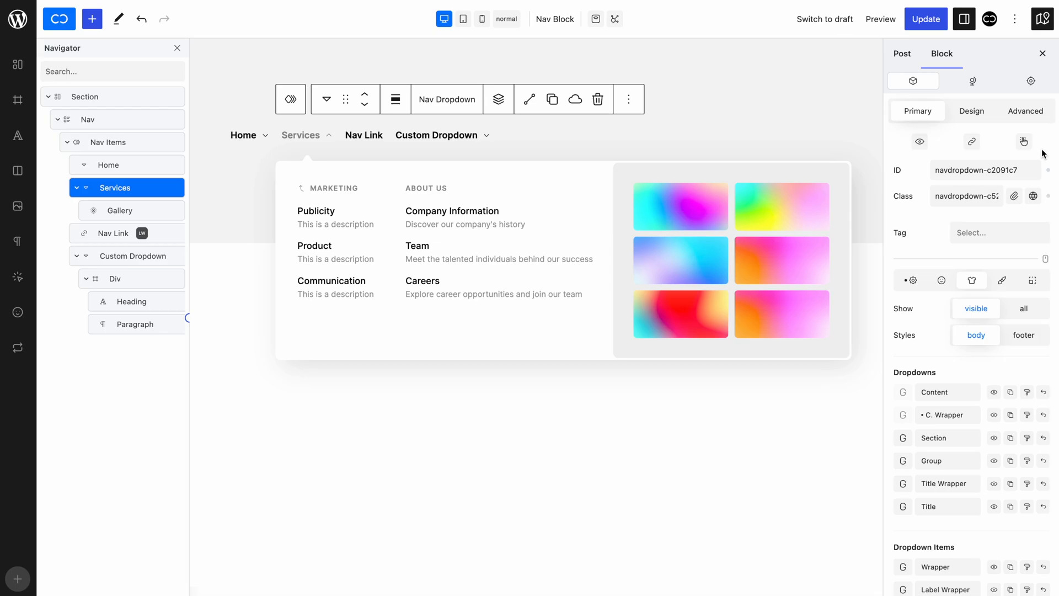
- Examine the type and source options in the Services dropdown's link settings without changing them
click(972, 141)
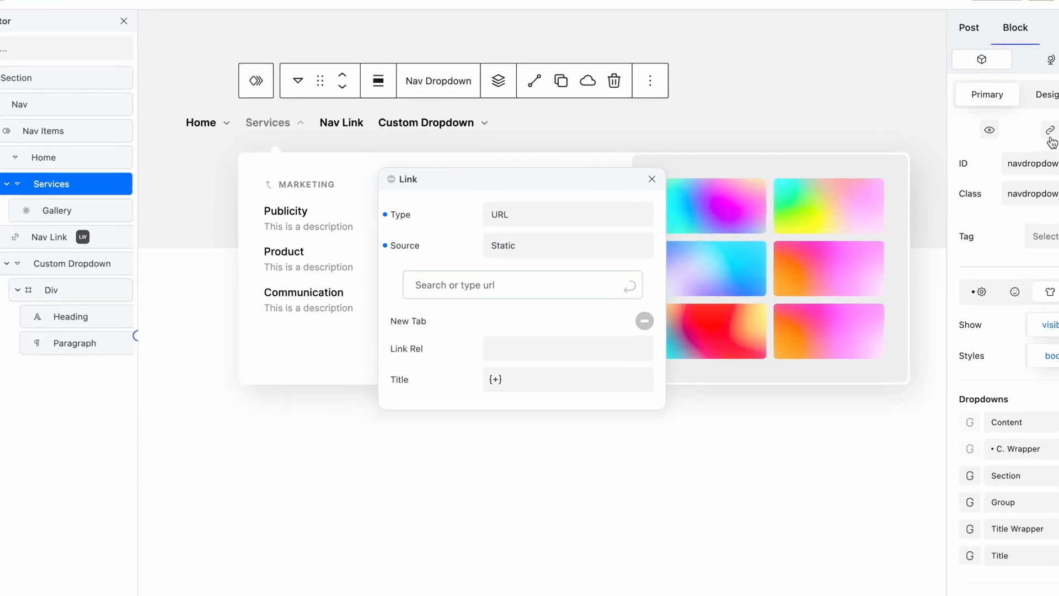
click(605, 243)
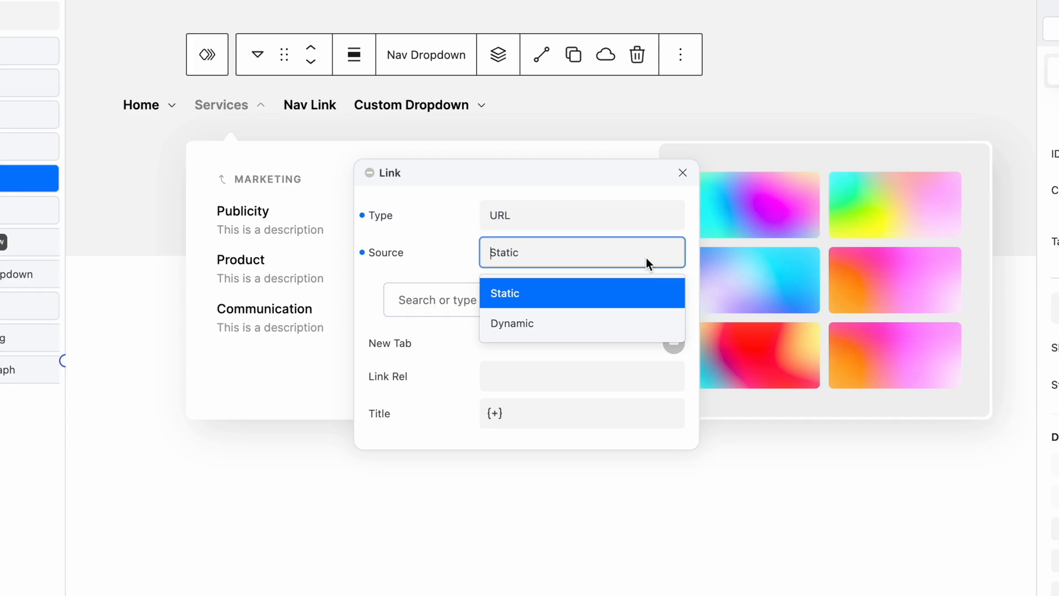
click(646, 257)
click(640, 226)
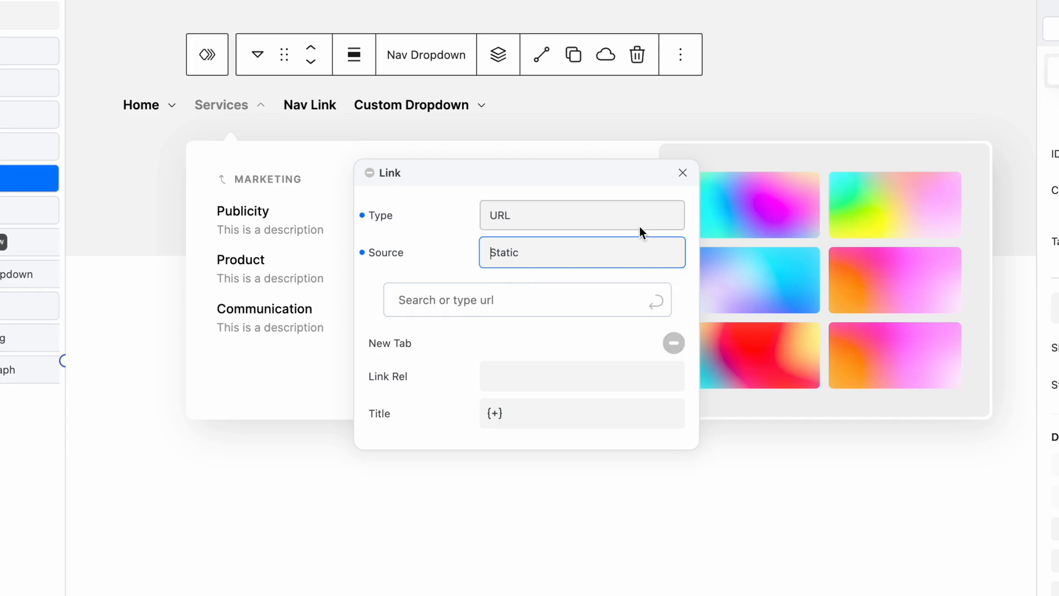
click(640, 226)
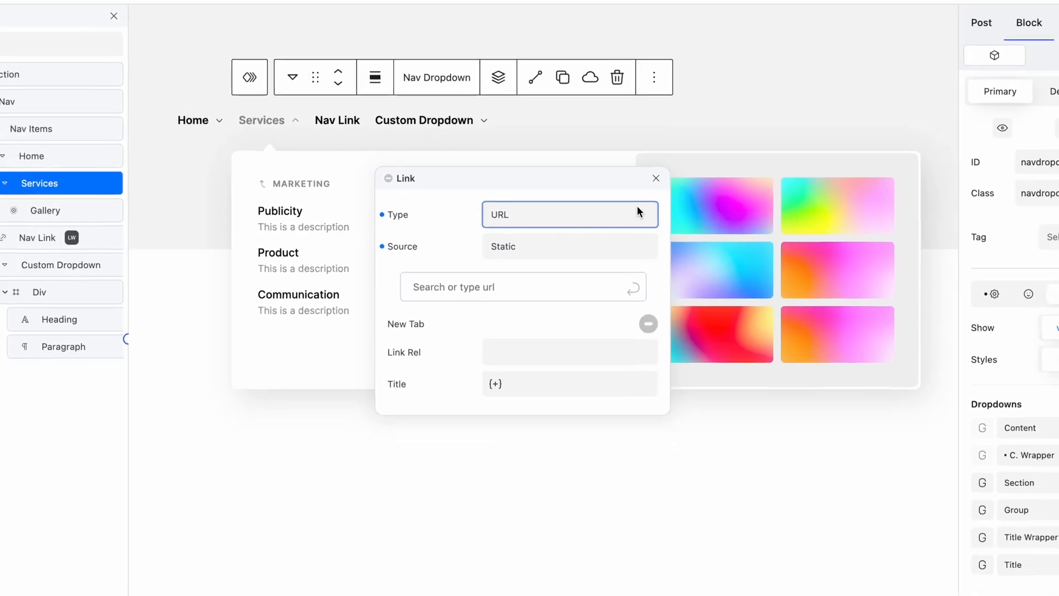
click(683, 173)
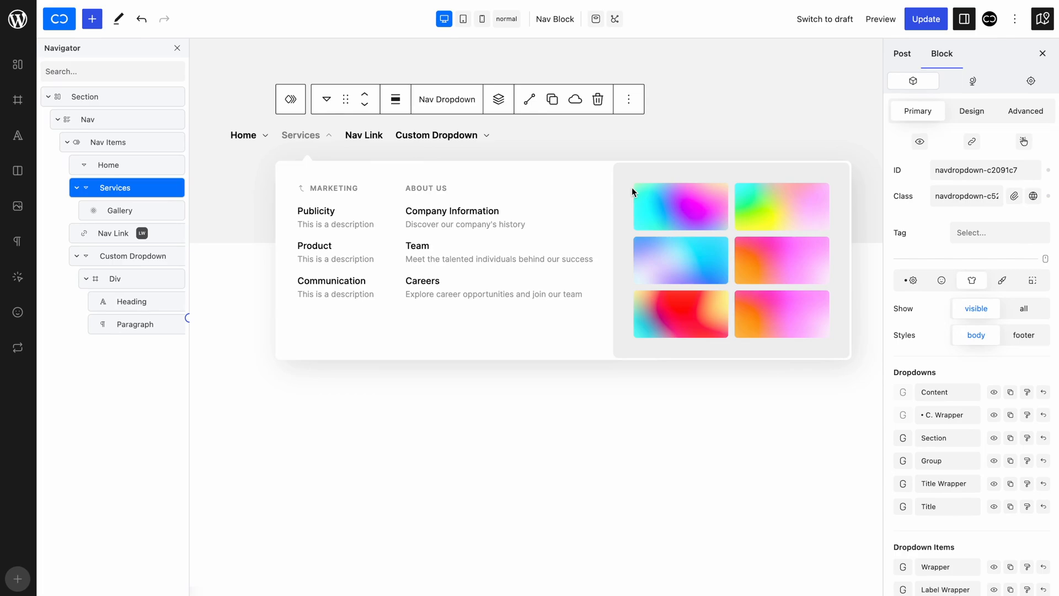
- Check the type and target in the Nav Link item's link settings, leaving them as they are
click(380, 135)
click(973, 139)
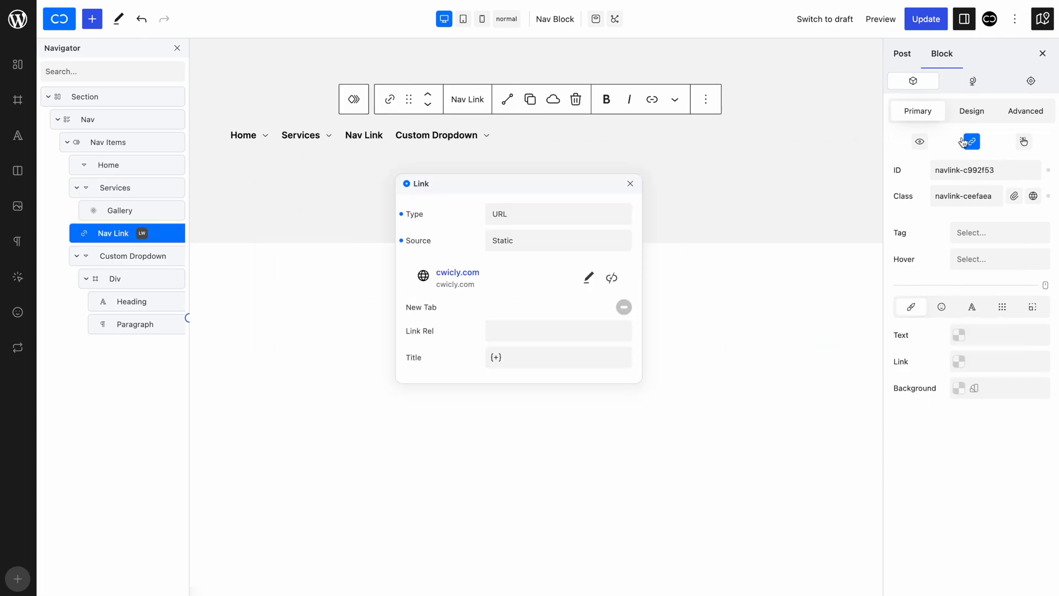
click(535, 210)
click(528, 208)
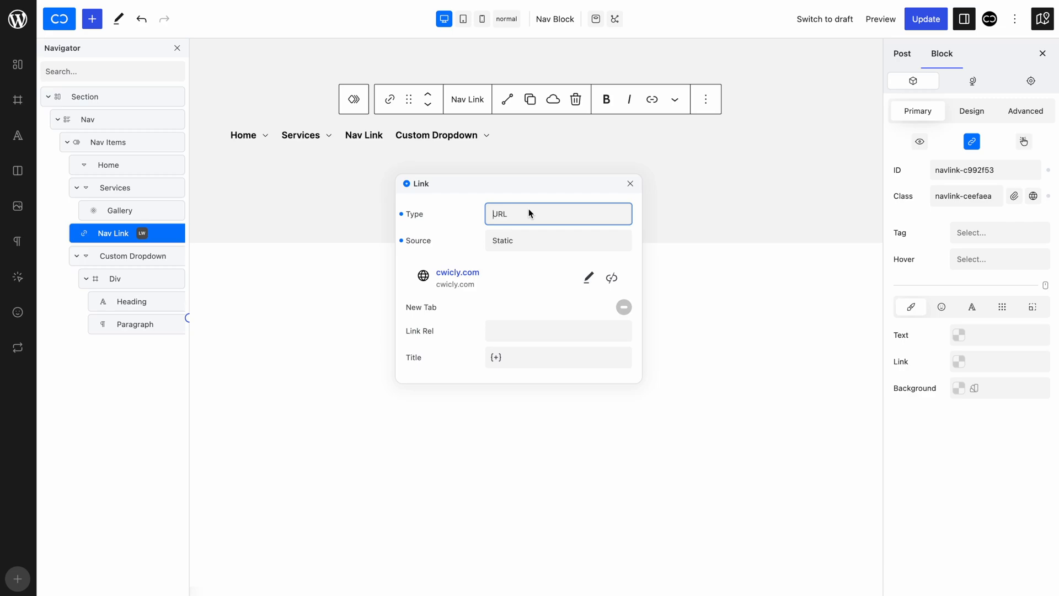
click(628, 183)
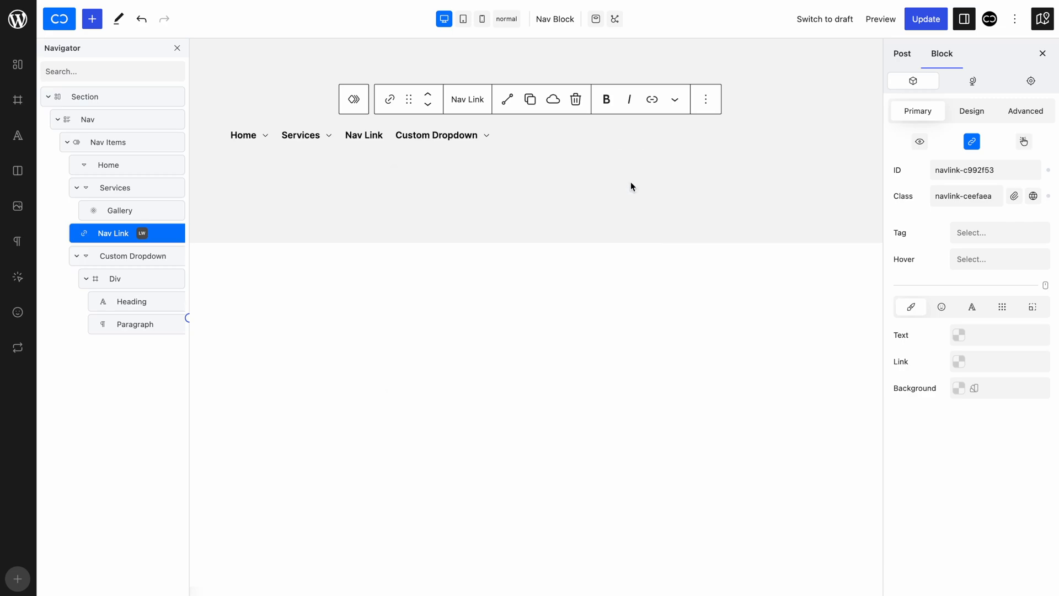
- Add a Cwicly Button block below the paragraph in the Custom Dropdown's div and collapse the dropdown
click(468, 139)
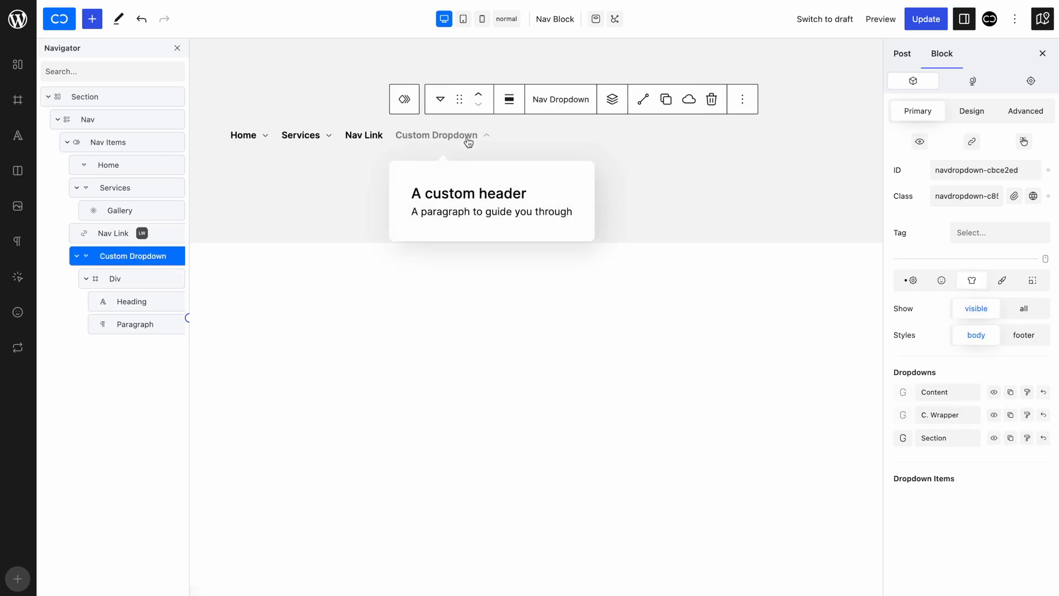
click(910, 282)
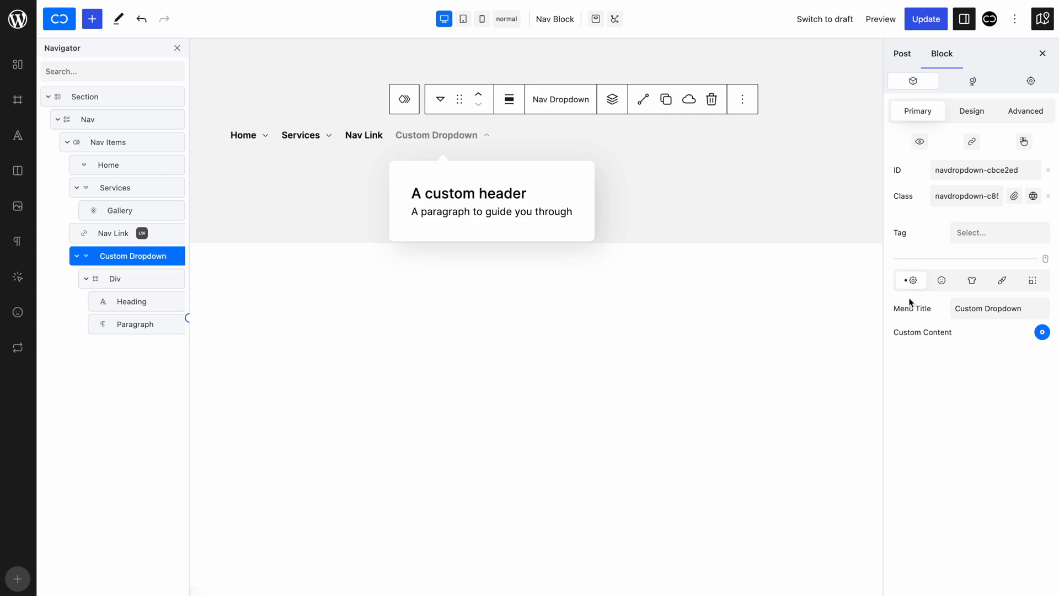
click(539, 190)
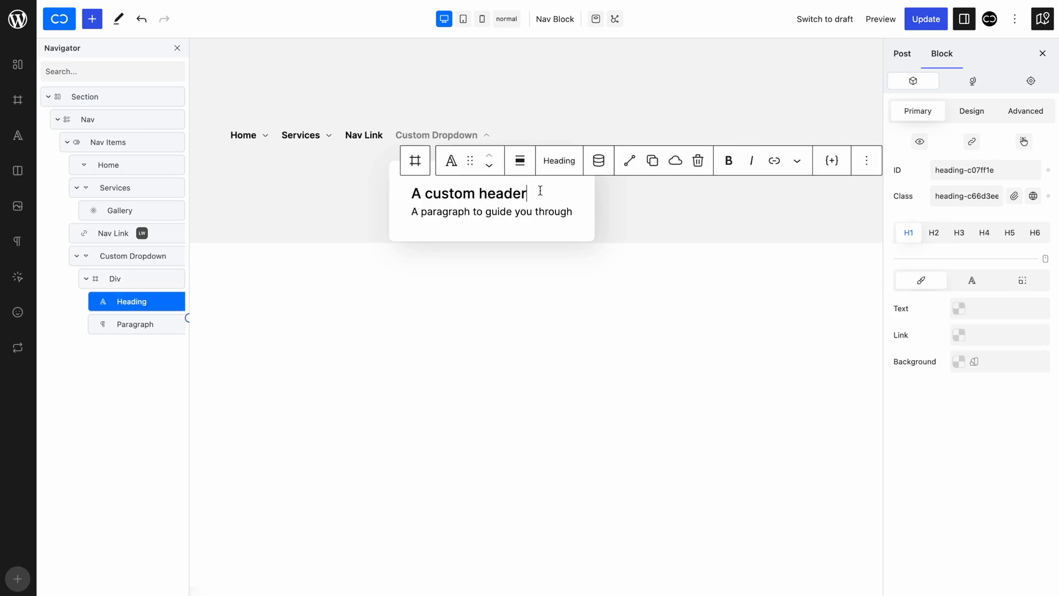
click(416, 160)
click(593, 160)
text(butto)
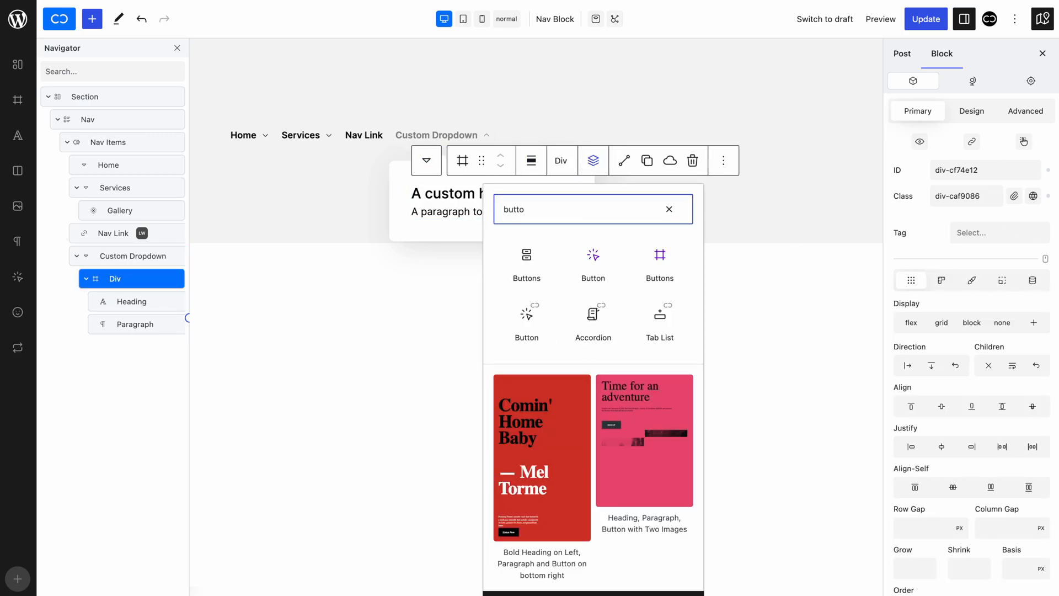
click(527, 317)
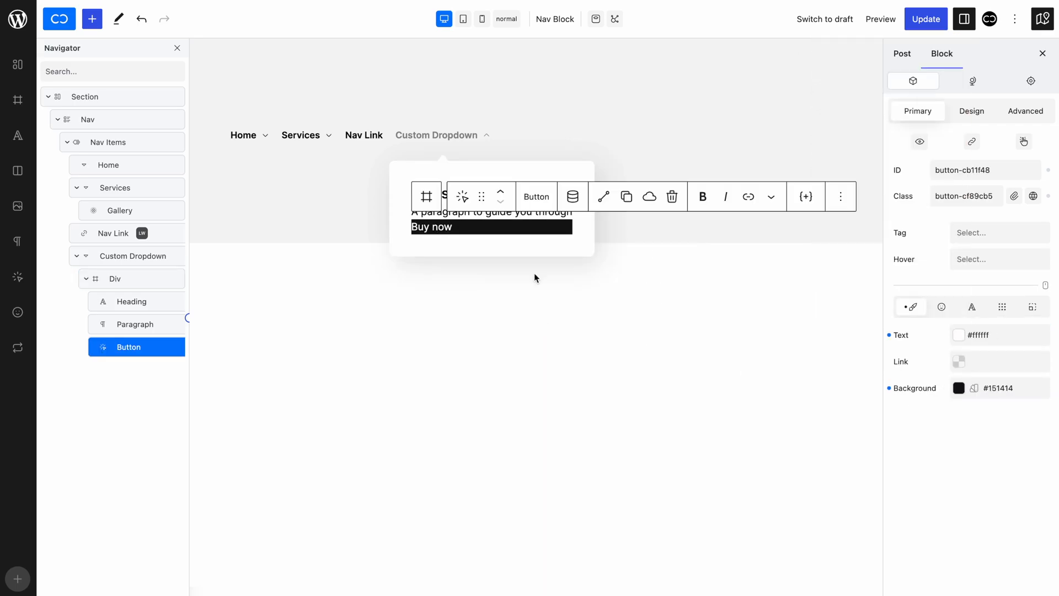
click(585, 302)
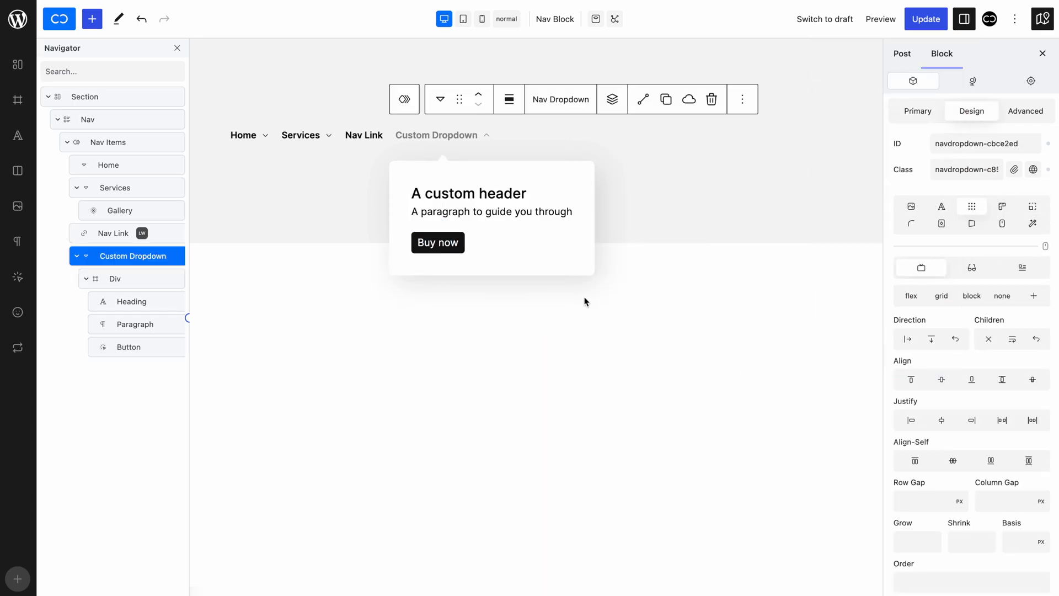
click(918, 111)
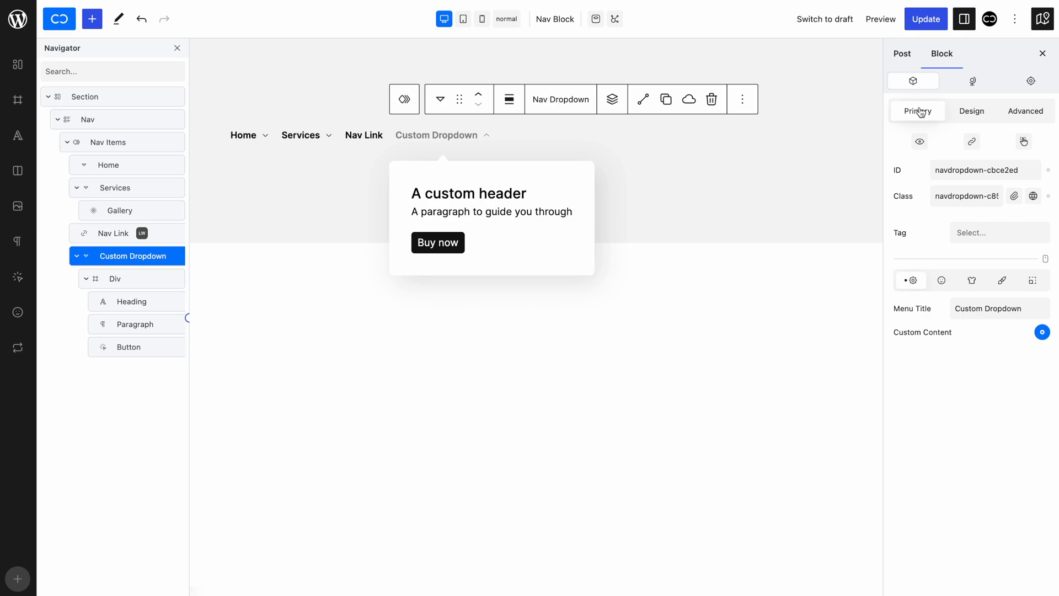
click(471, 148)
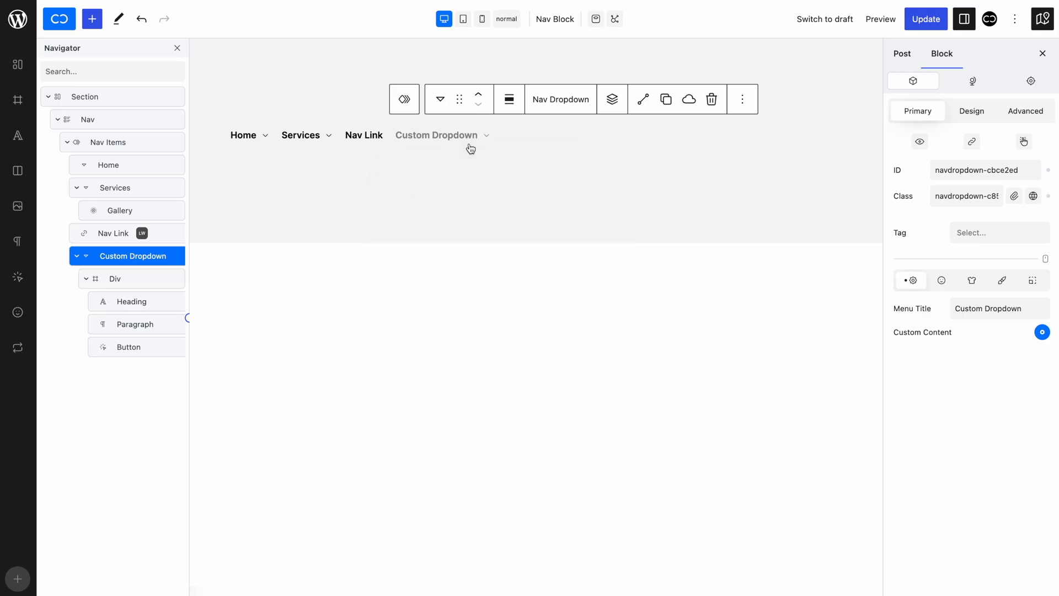
- Insert a Nav Menu block into Nav Items and assign the WordPress menu "Nav block" to it
click(120, 143)
click(428, 100)
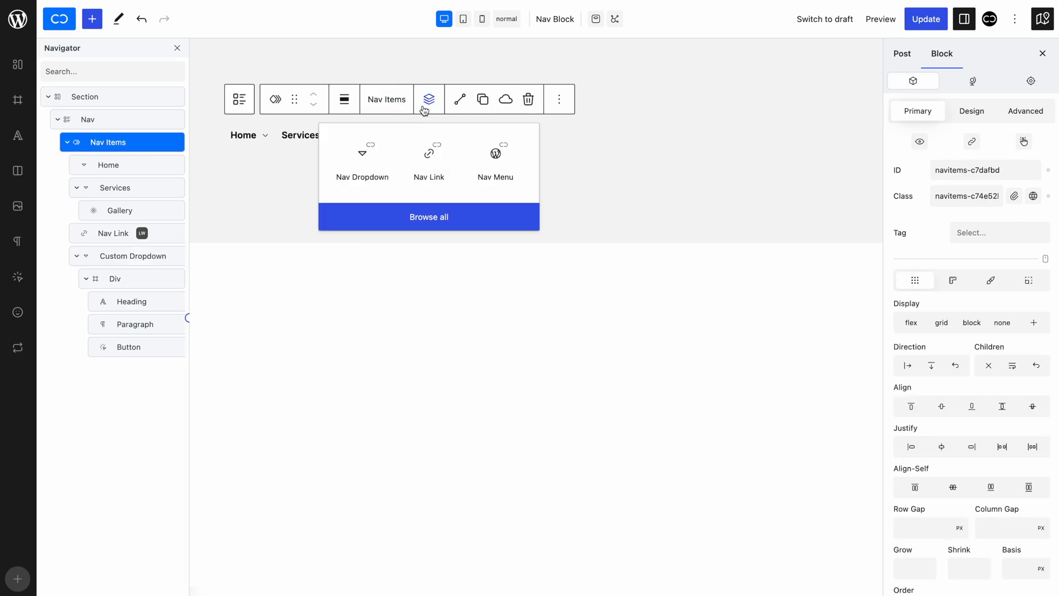
click(471, 151)
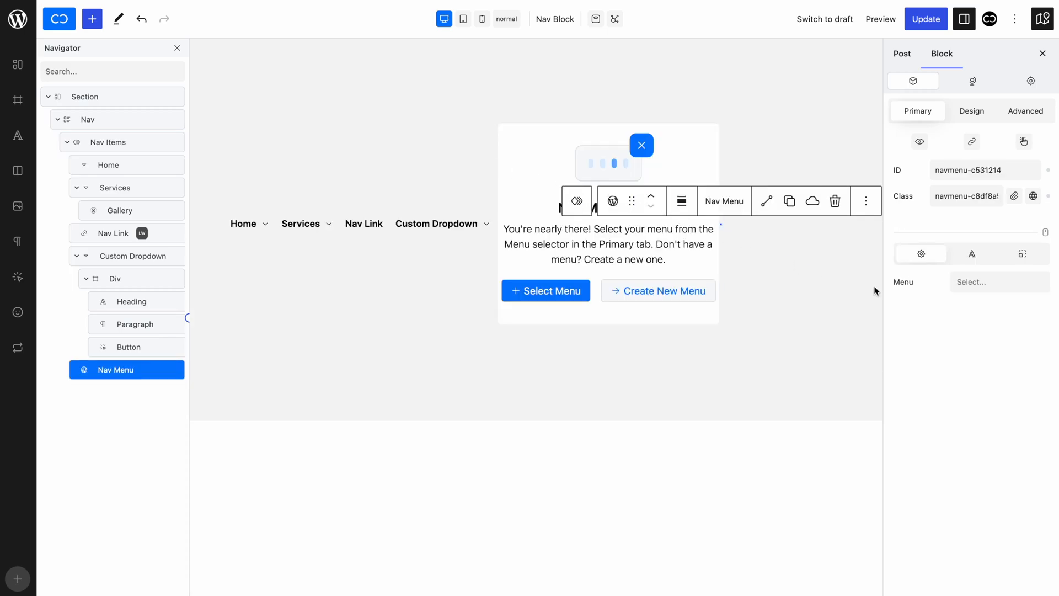
click(969, 291)
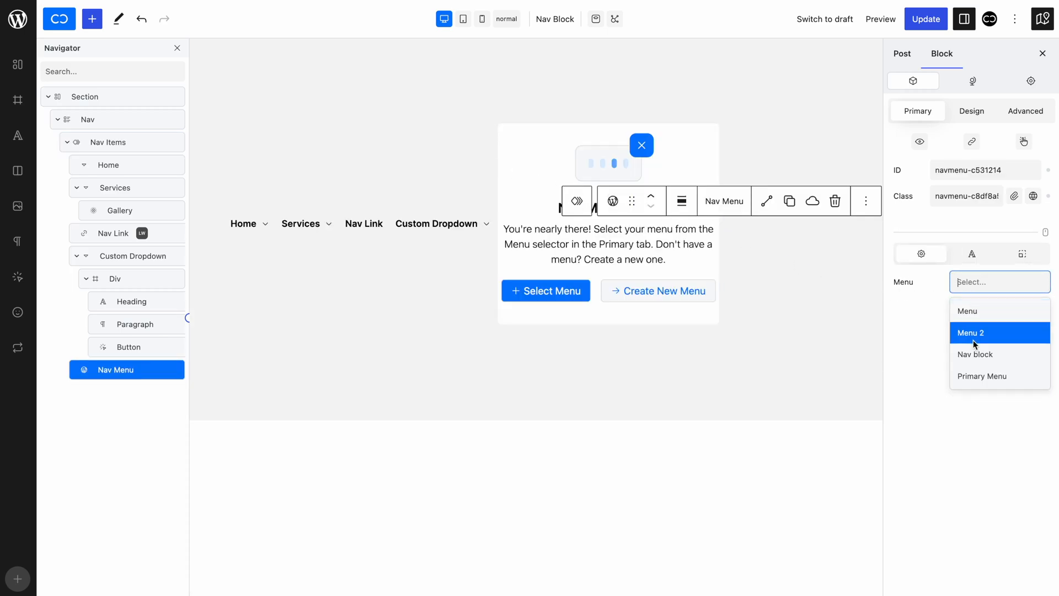
click(975, 354)
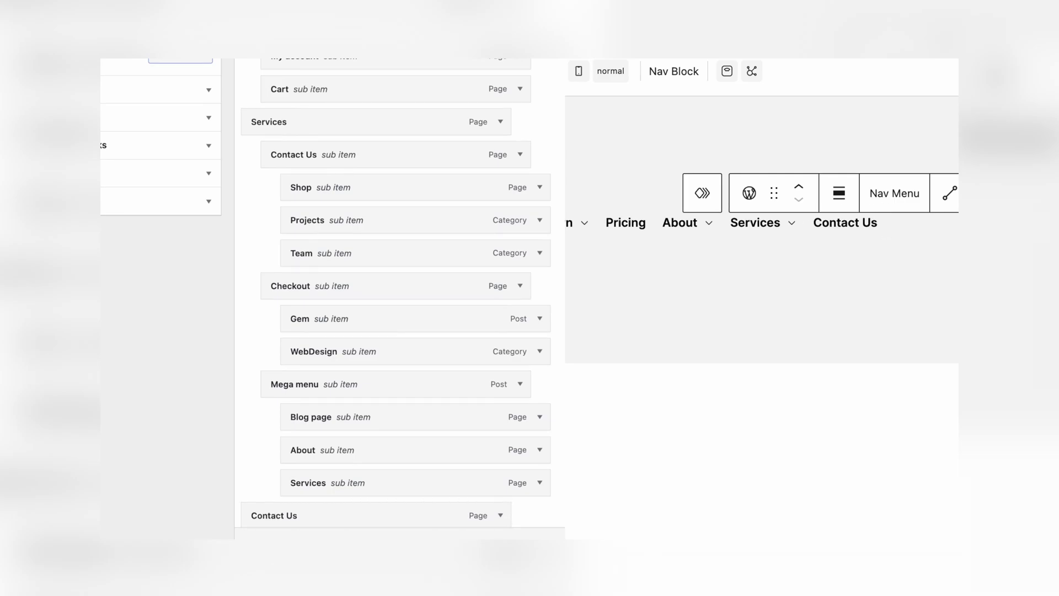
- Compare the About and Services dropdowns of the inserted menu with the WordPress menu structure
click(697, 236)
click(763, 236)
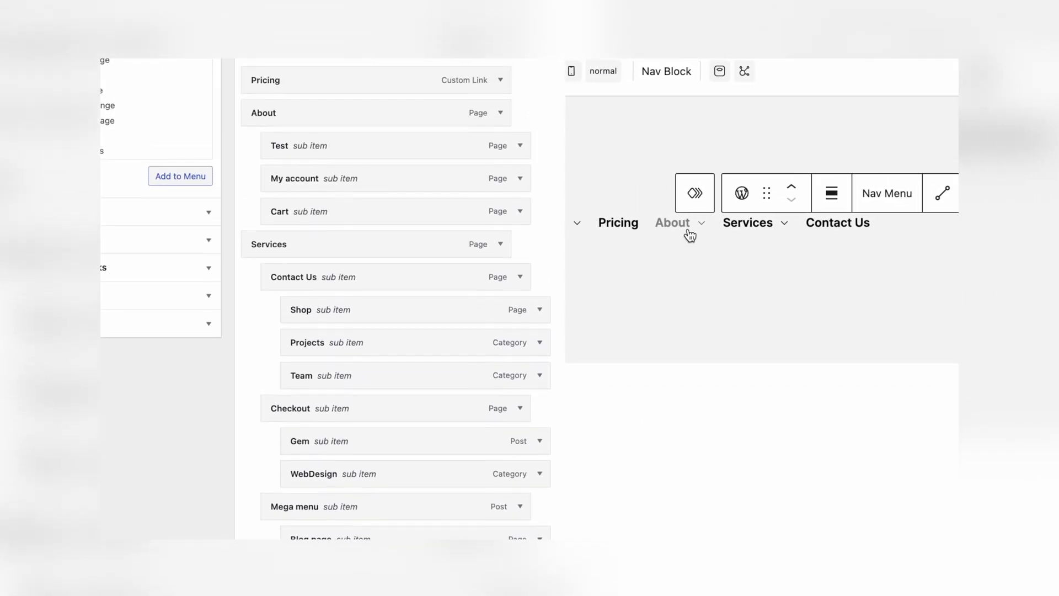
click(664, 227)
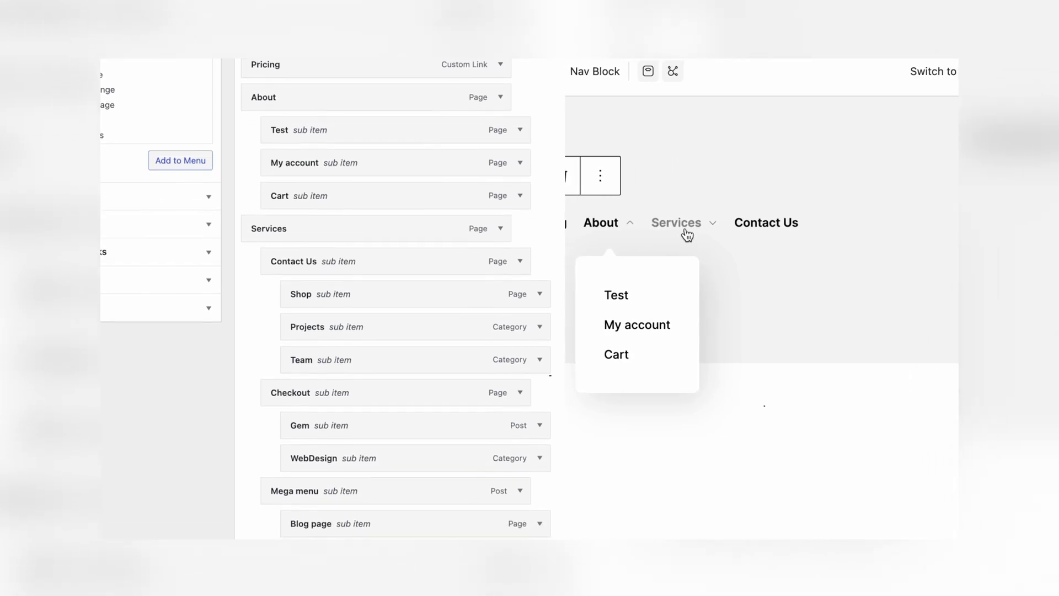
click(687, 236)
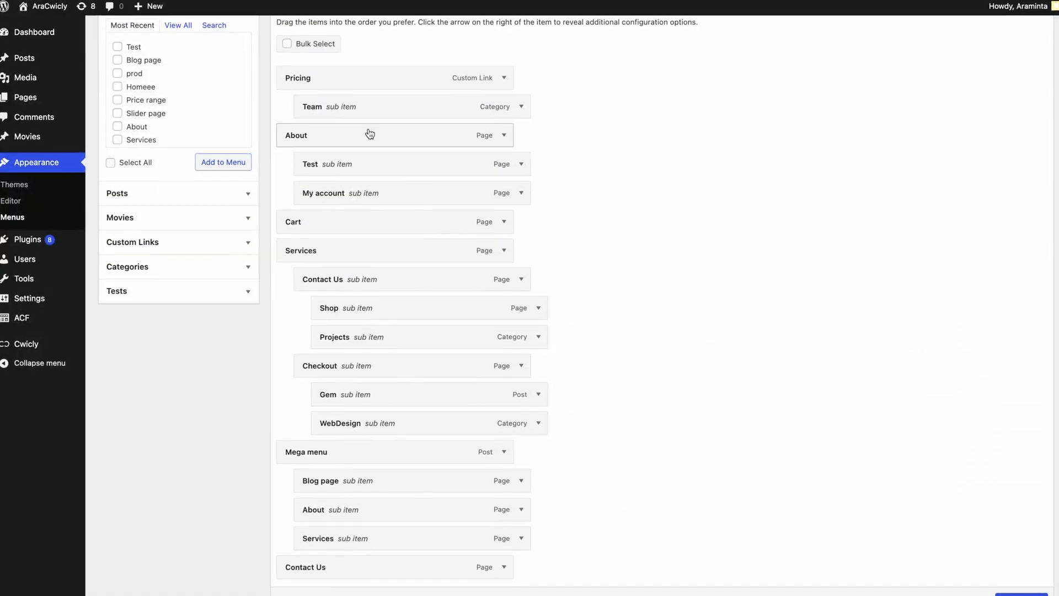
- In the WordPress menu, move Team below Projects under Contact Us and nest Mega menu under Services
mouse_move(366, 134)
mouse_down()
mouse_move(374, 362)
mouse_move(362, 331)
mouse_move(315, 343)
mouse_up()
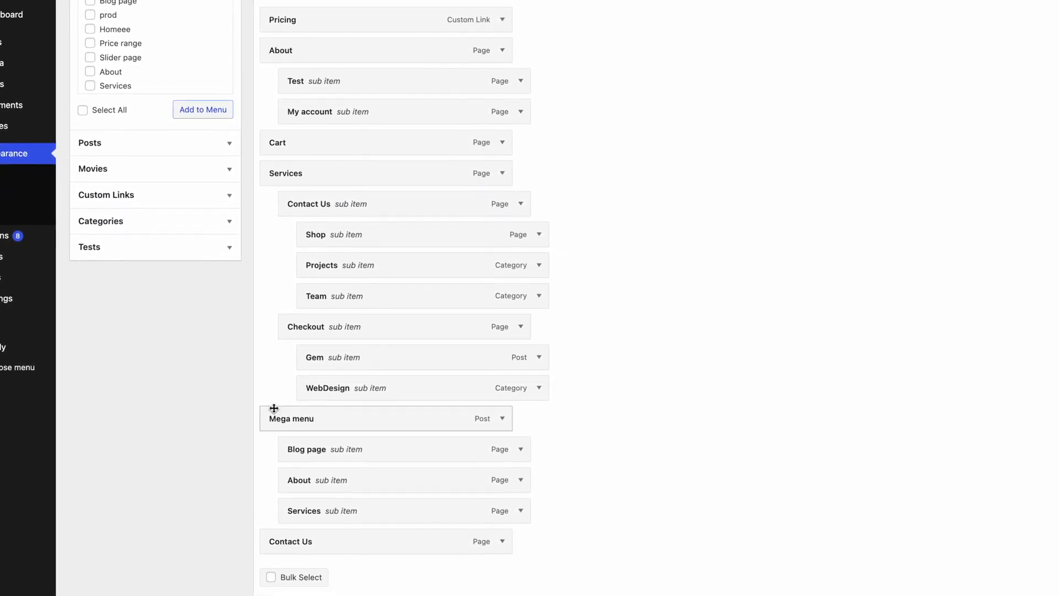
drag(272, 415, 285, 418)
- Nest About together with its sub items under Pricing and save the menu
scroll(289, 381, up, 2)
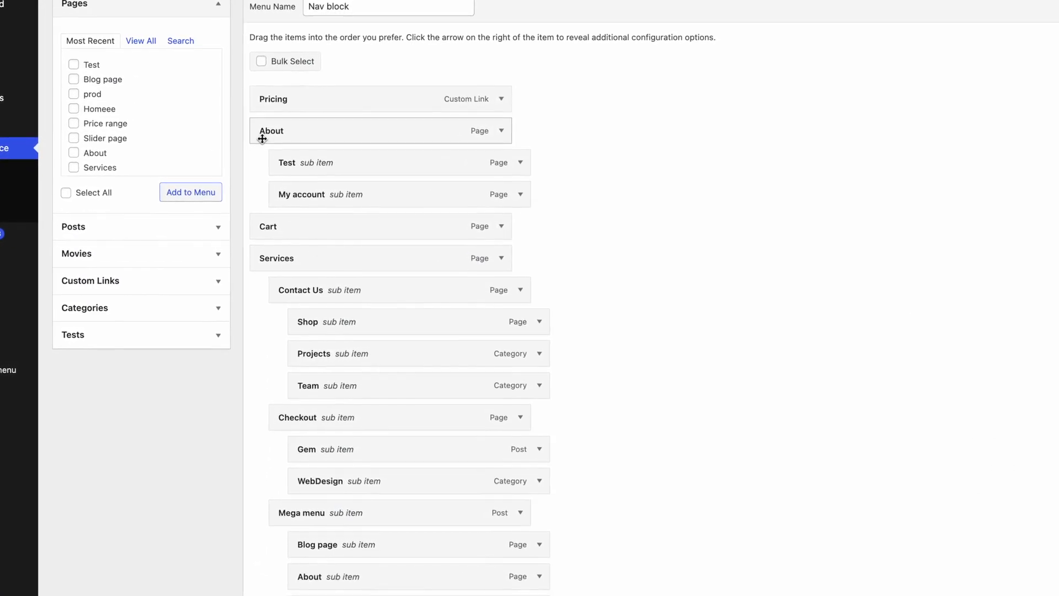
drag(263, 139, 279, 137)
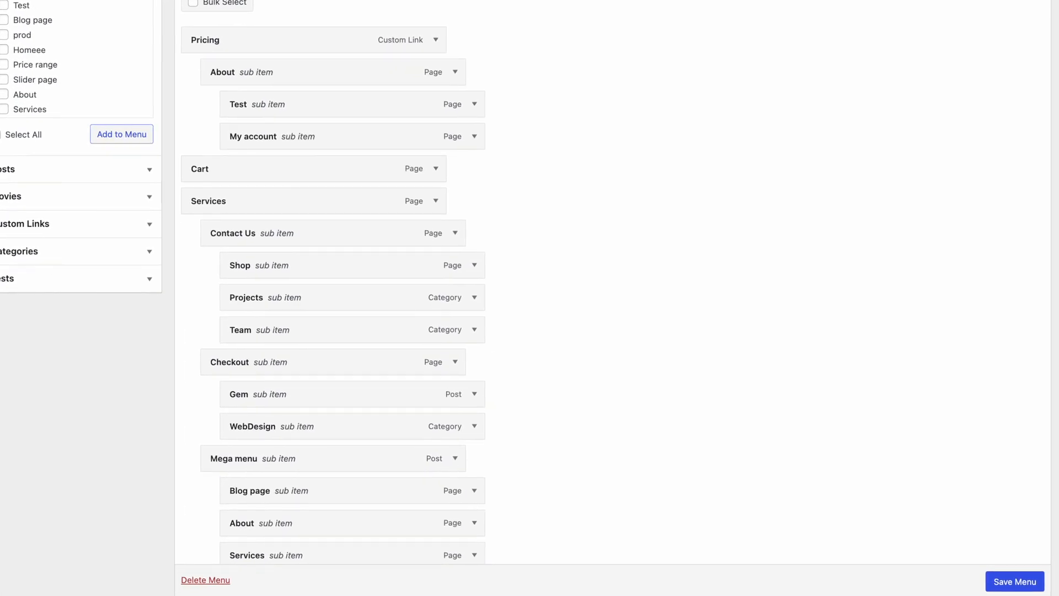
click(989, 587)
- Preview the Pricing and Services dropdowns of the rearranged menu on the page
scroll(989, 587, down, 1)
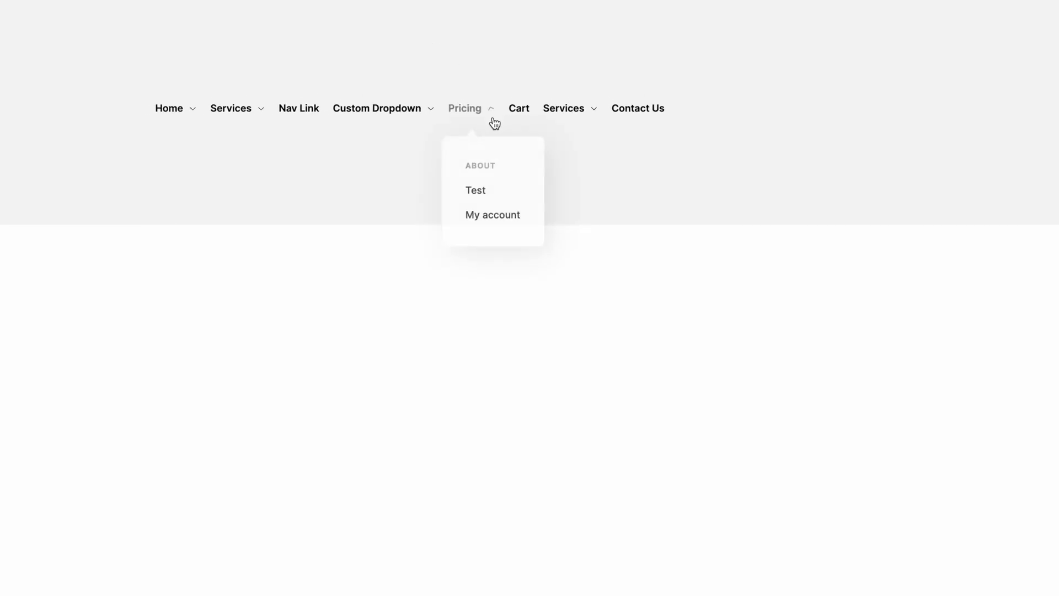
mouse_move(558, 110)
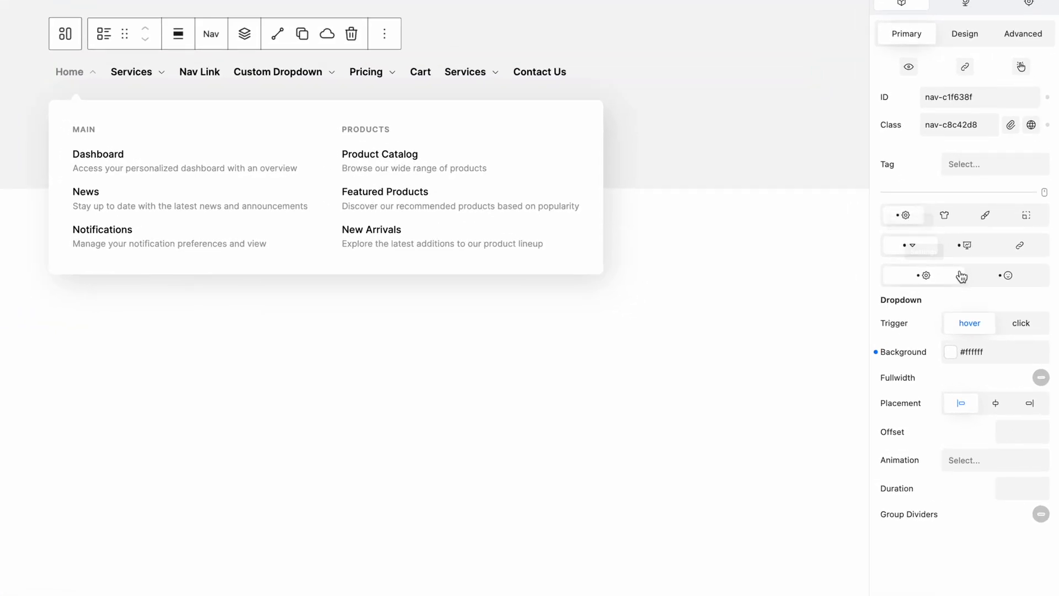
- Set the Nav block's dropdown trigger to click
click(1029, 324)
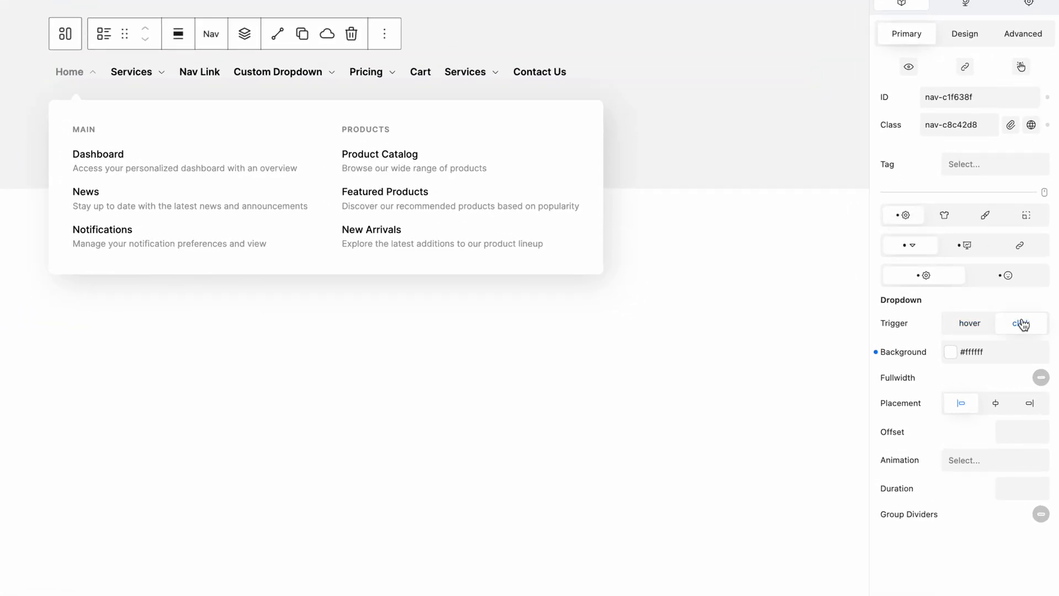
- Set the dropdown trigger to hover and try the full-width option on and off
click(985, 325)
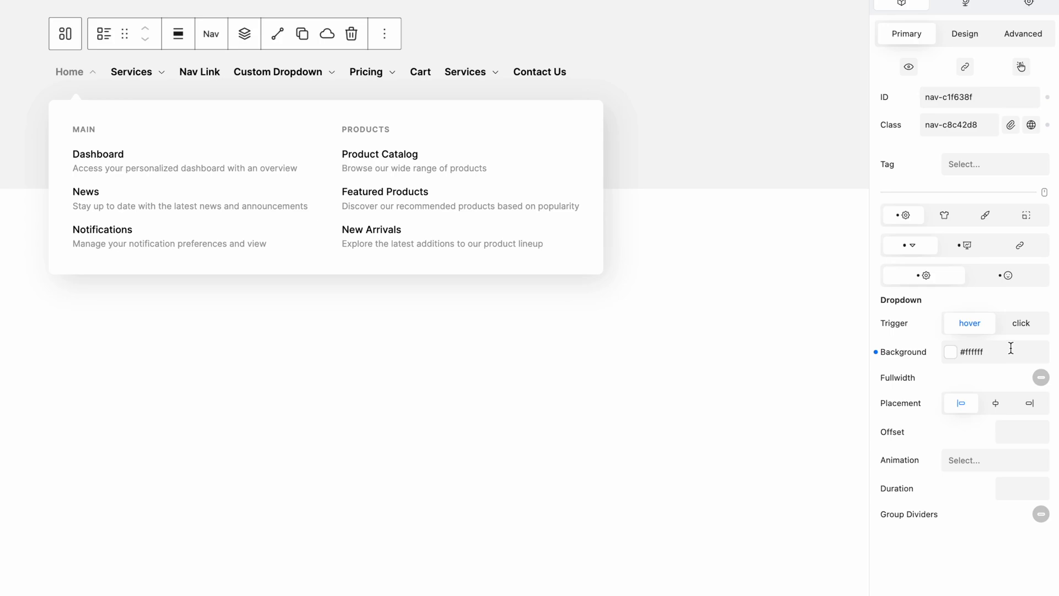
click(1041, 378)
click(1040, 378)
- Review the available dropdown animations and try the group dividers between the Main and Products groups
click(985, 459)
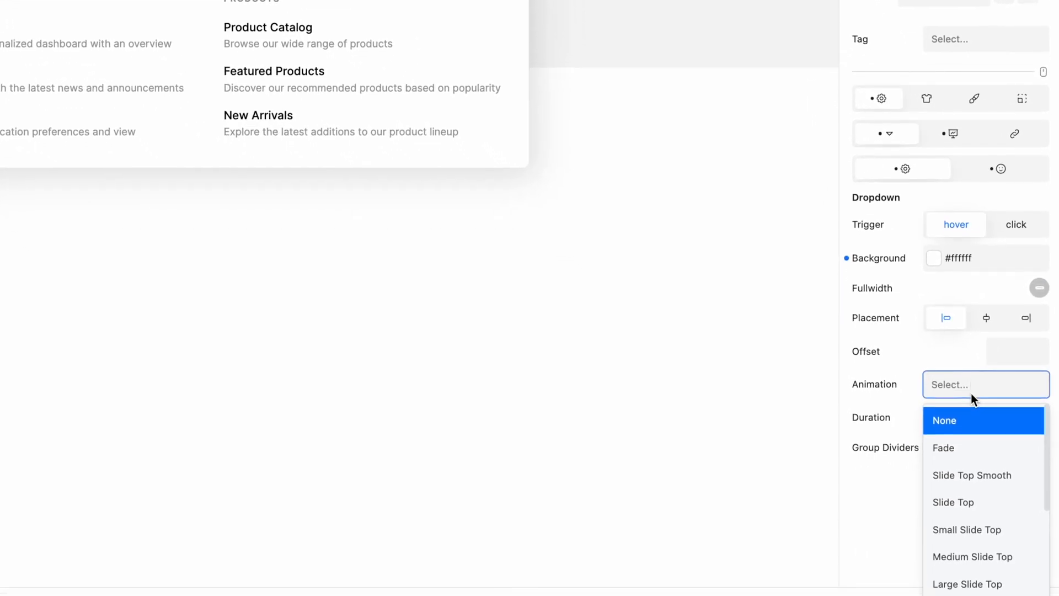
scroll(985, 489, down, 2)
scroll(972, 407, down, 3)
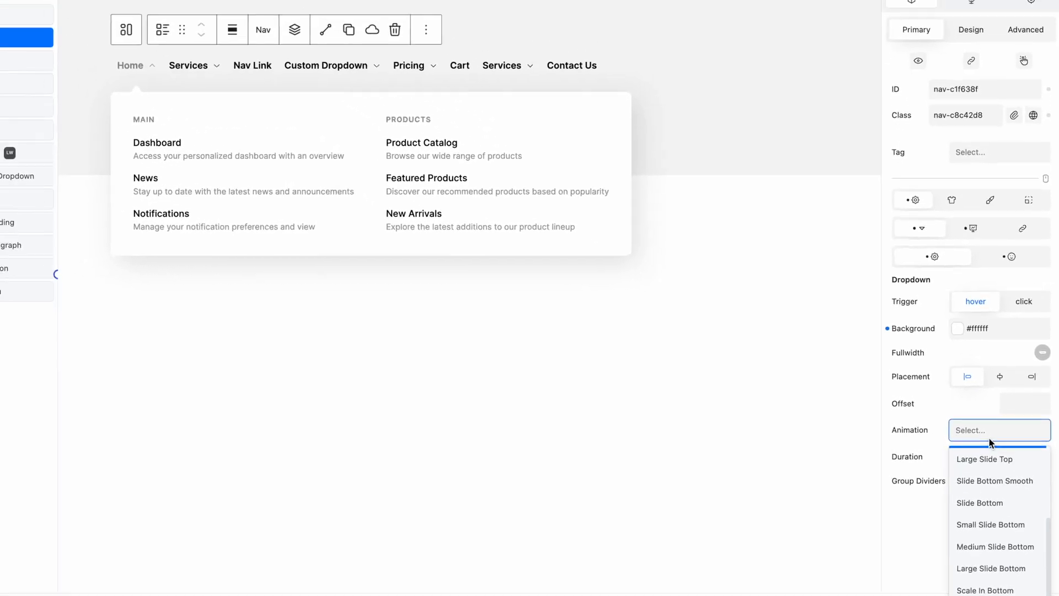
click(989, 438)
click(1042, 481)
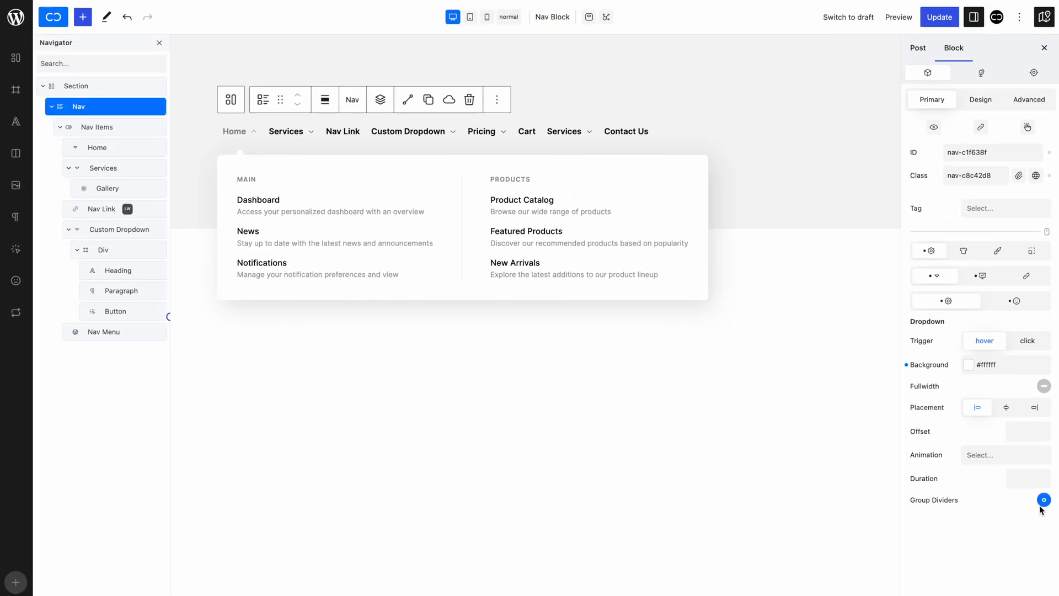
click(1043, 503)
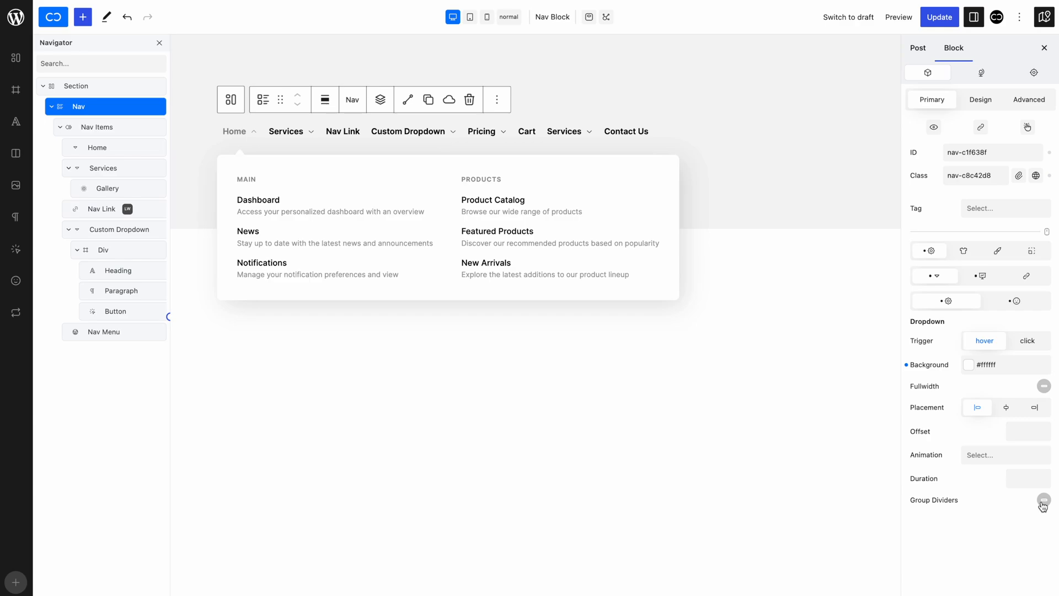
- Try hiding the dropdown caret and deactivating the dropdown icon in the Nav block's visual settings
click(1016, 301)
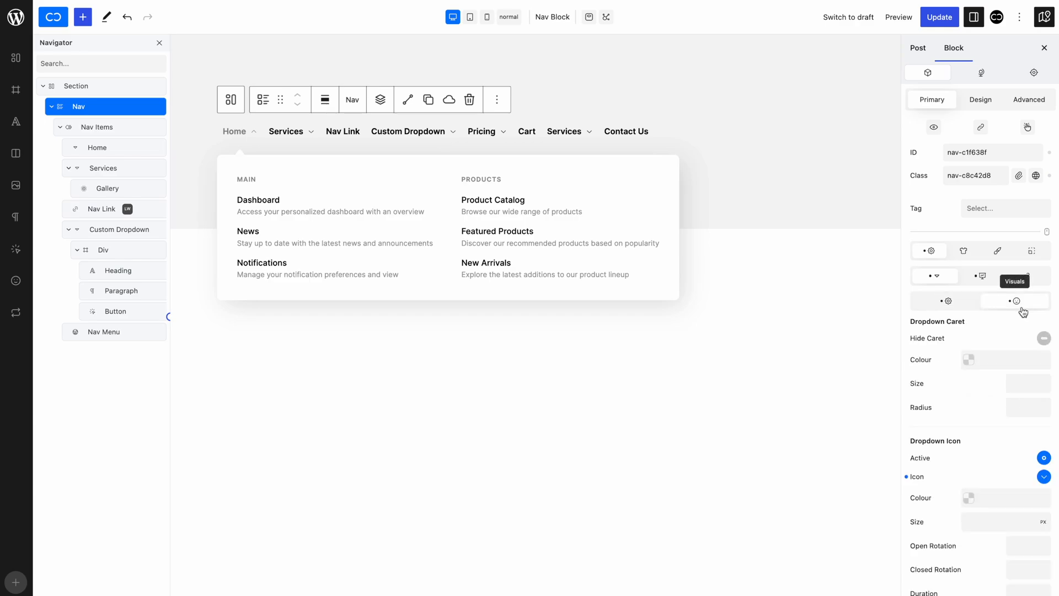
click(1042, 338)
click(1043, 338)
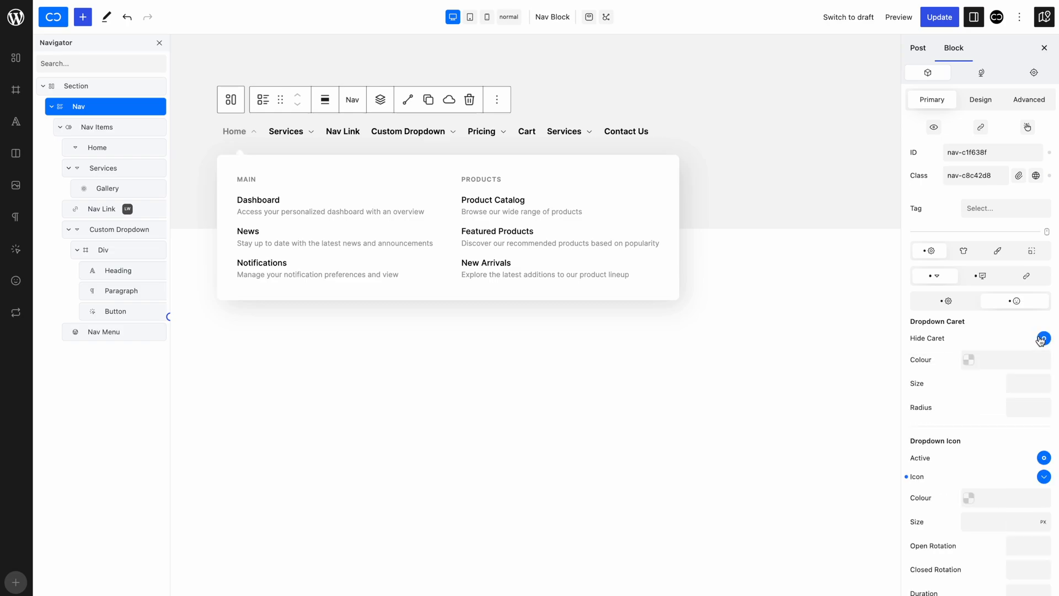
click(1043, 458)
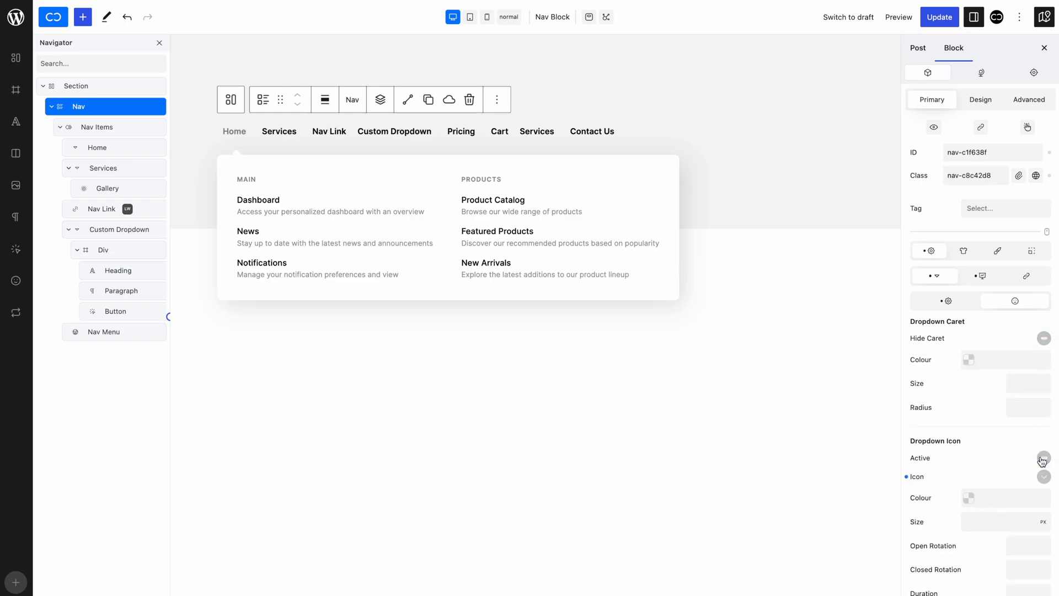
click(1044, 458)
- Try an arrow from the Phosphor Regular library as the dropdown icon
click(1043, 476)
scroll(976, 405, down, 1)
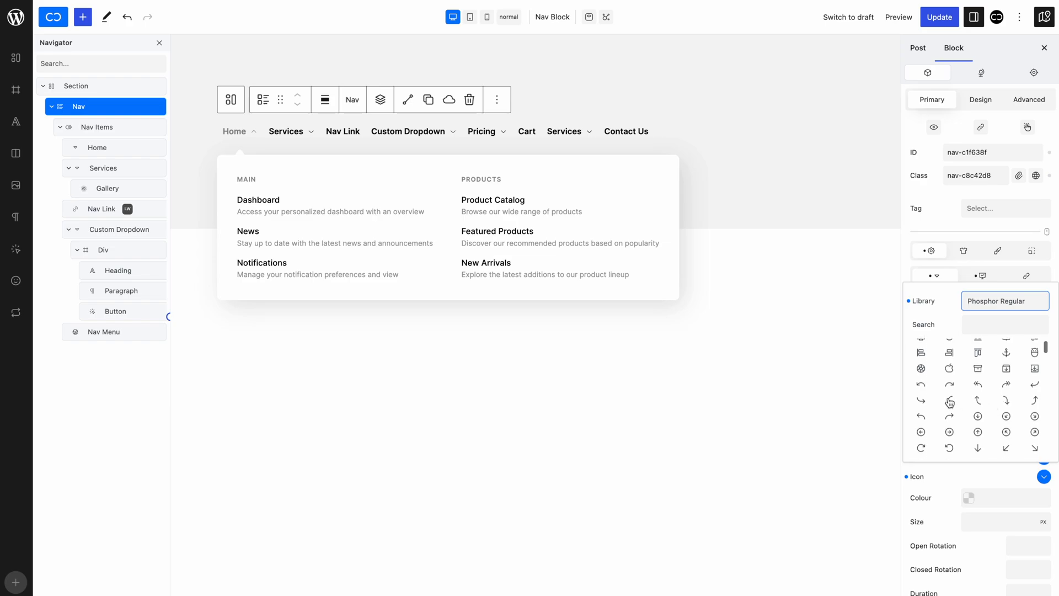
click(949, 402)
click(1043, 476)
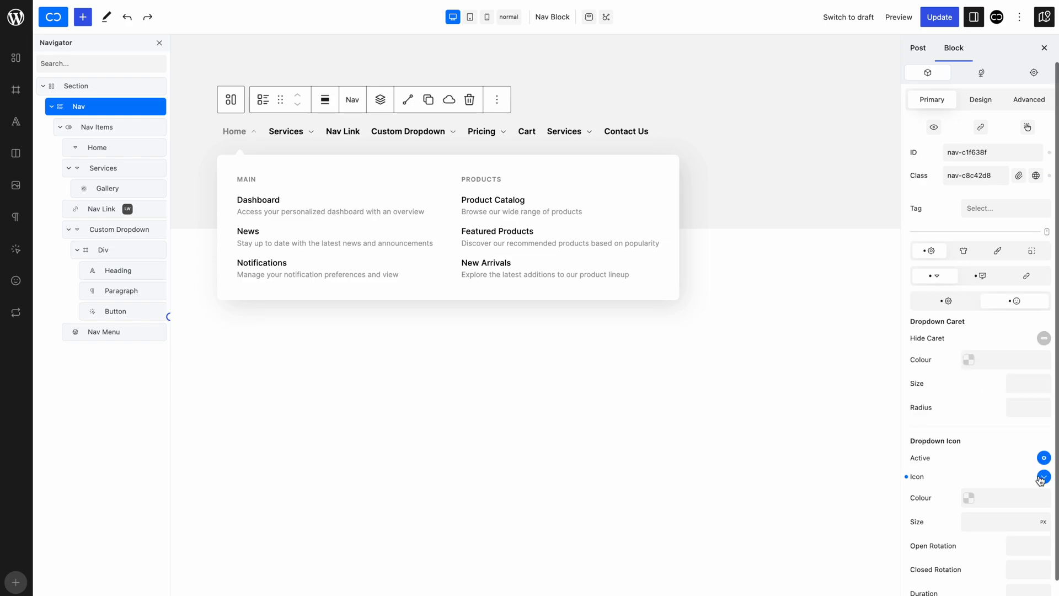
- Give the nav links an Underline effect with Center direction and preview it on the Services and Home items
click(1036, 281)
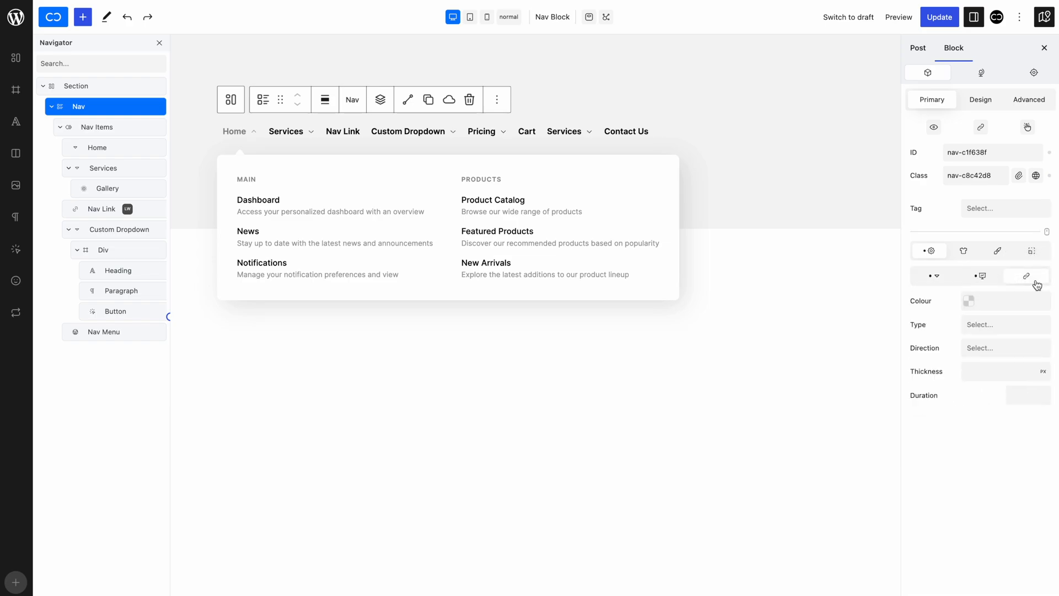
click(1018, 319)
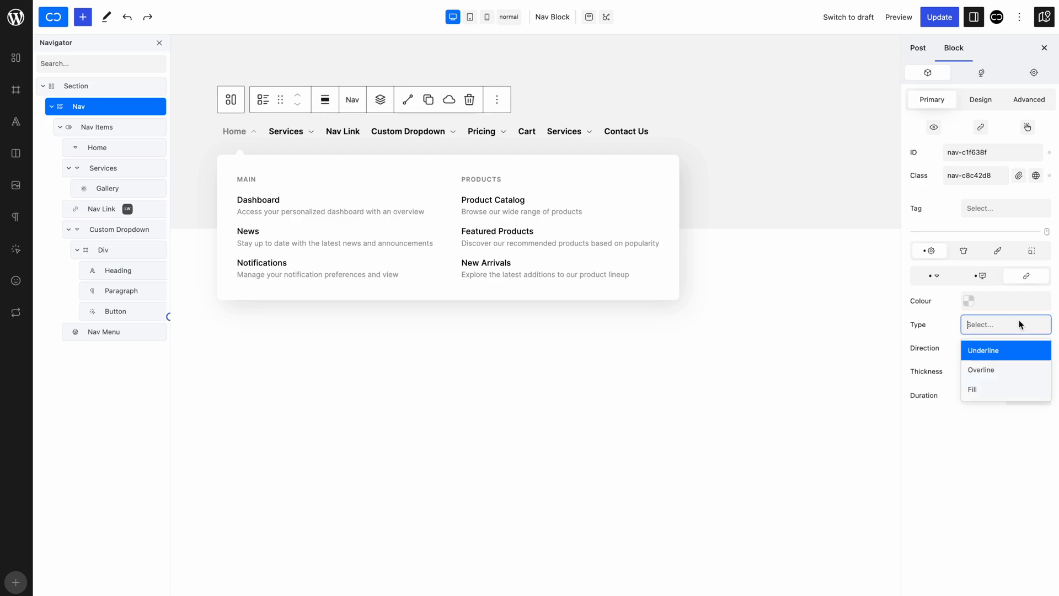
click(1014, 349)
click(1014, 349)
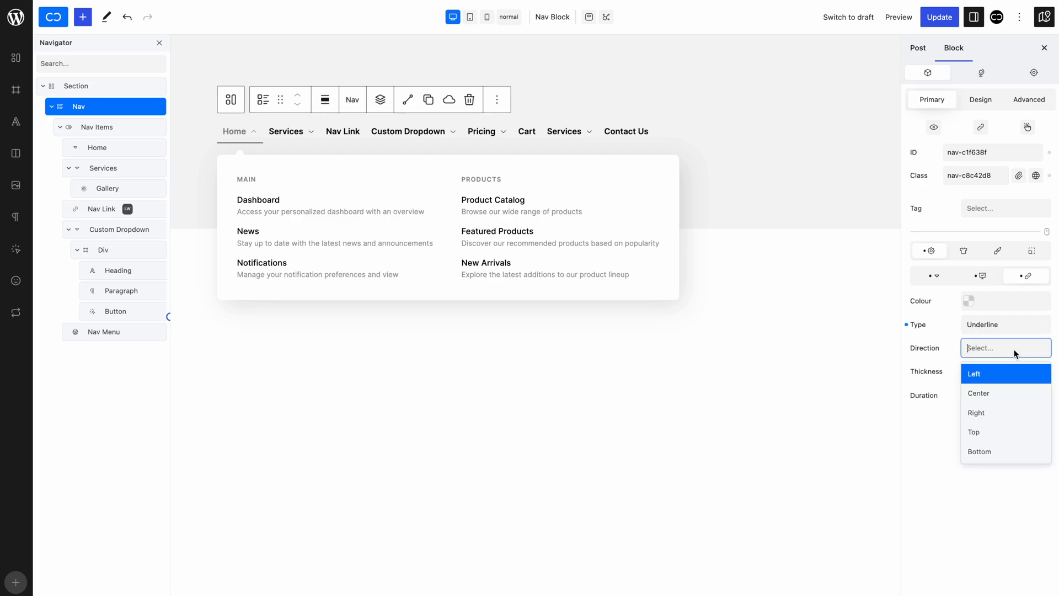
click(1001, 391)
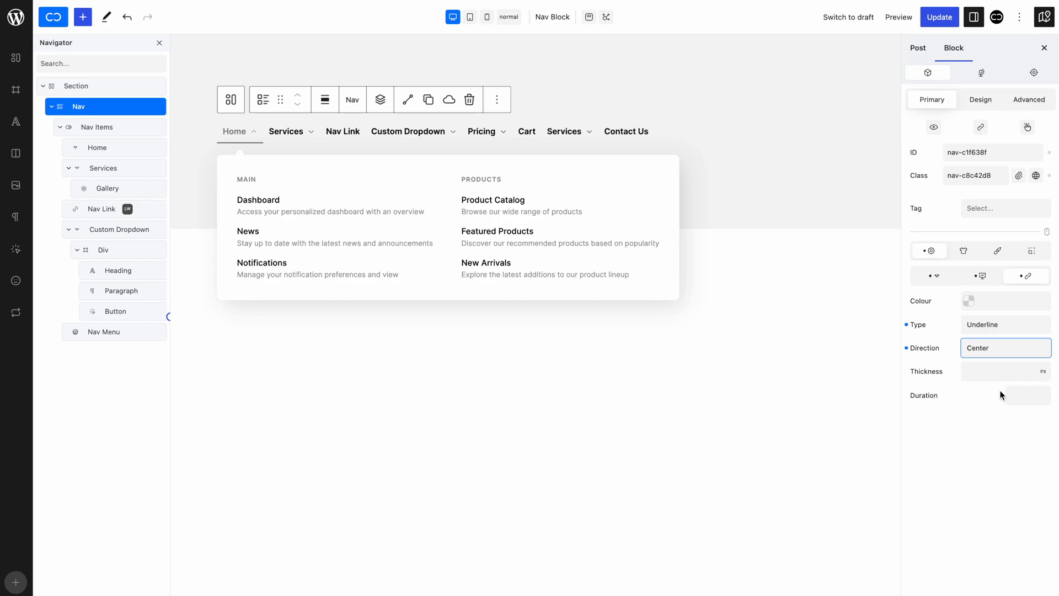
click(307, 174)
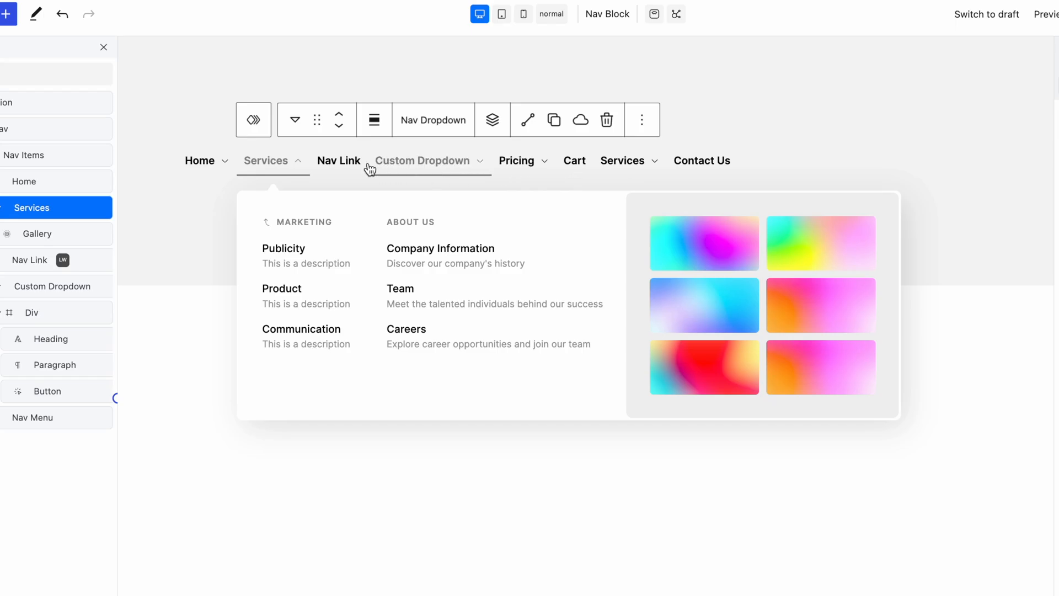
click(223, 162)
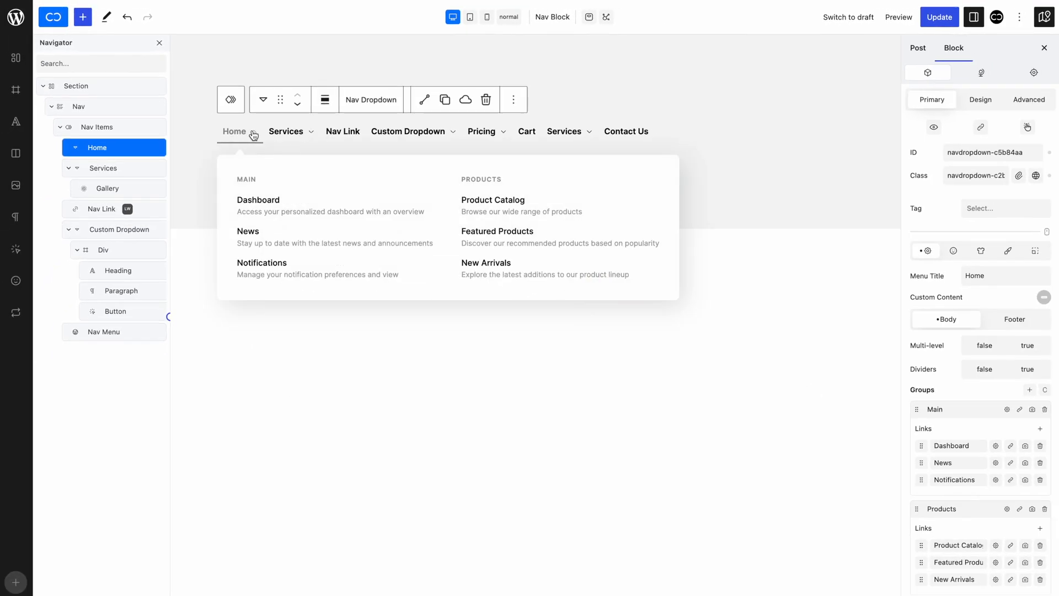
- Switch the Nav block to tablet view, check the modal's Show from options, and open the modal menu
click(103, 111)
click(472, 19)
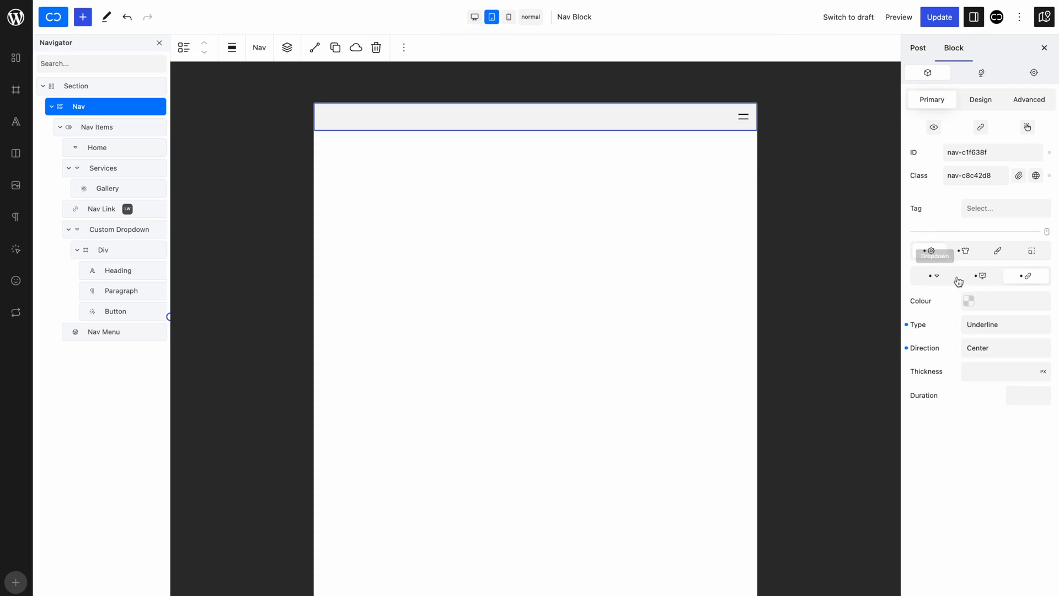
click(979, 275)
click(1004, 333)
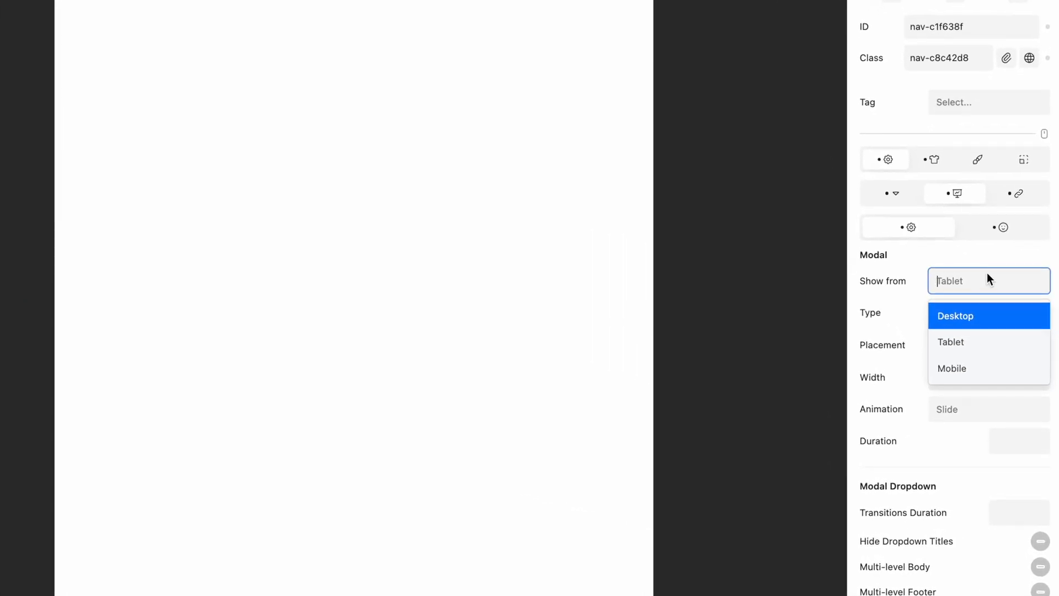
click(957, 255)
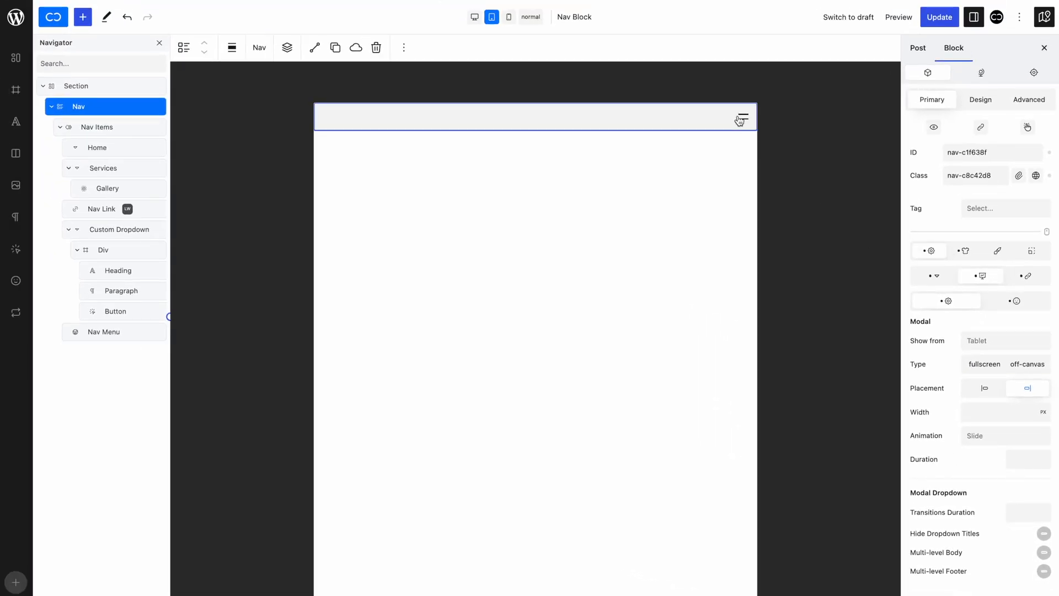
click(739, 119)
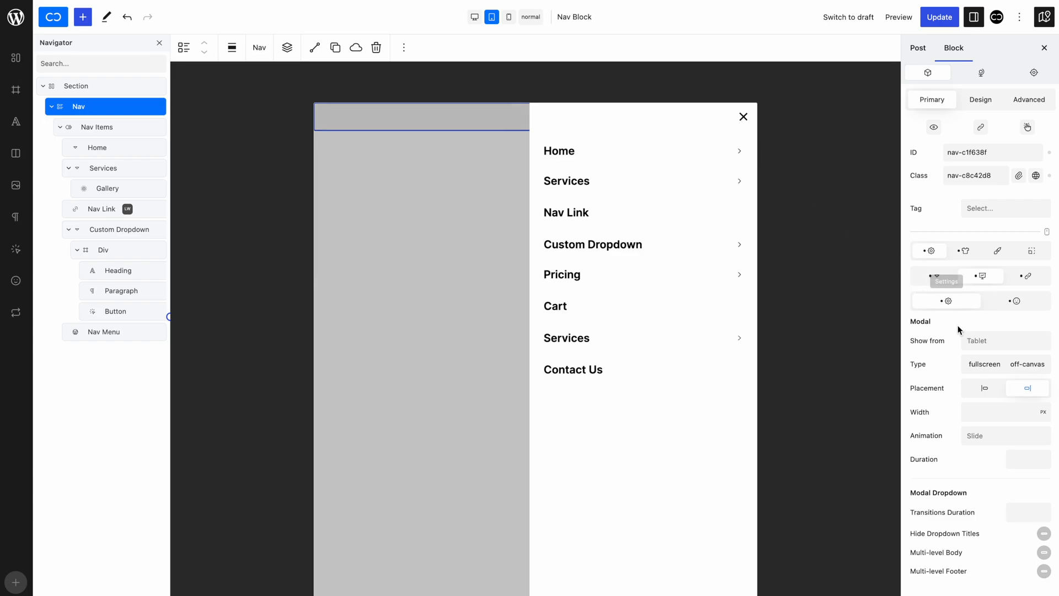
- Try the fullscreen modal, set its type to off-canvas, and switch the placement to left and back to right
click(980, 365)
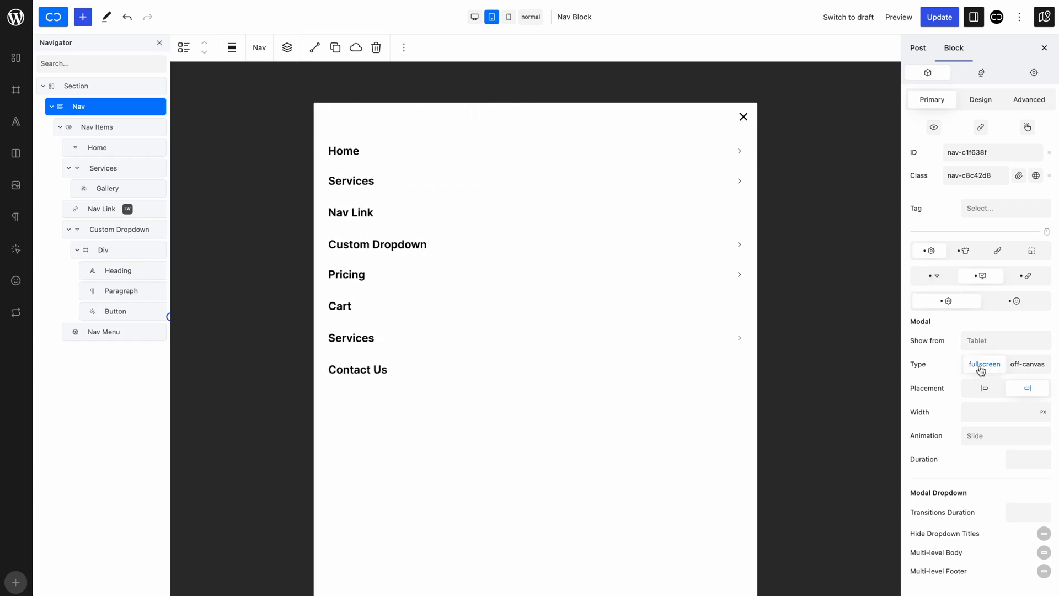
click(1027, 365)
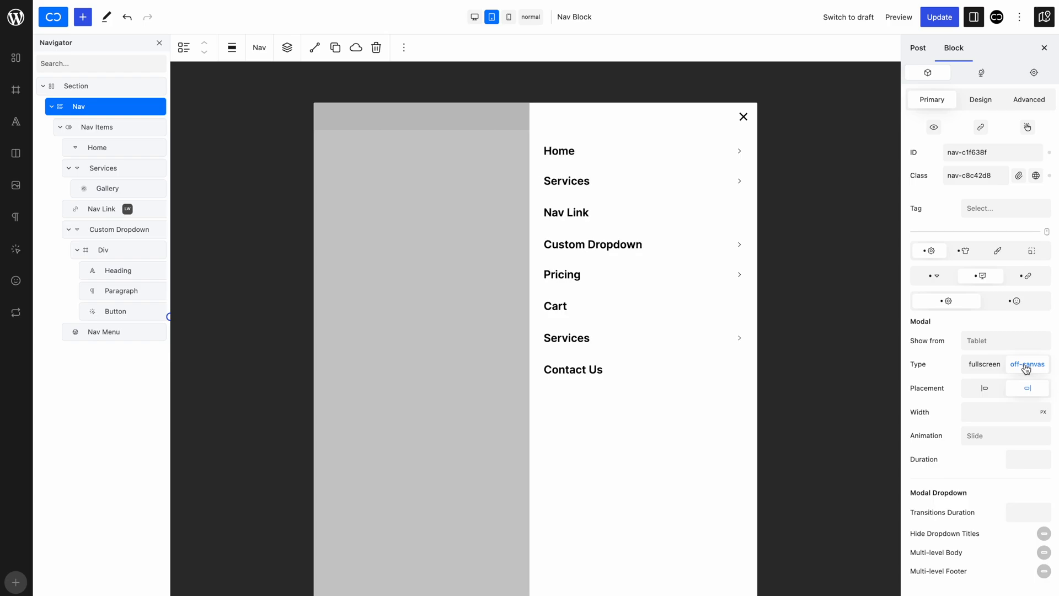
click(988, 387)
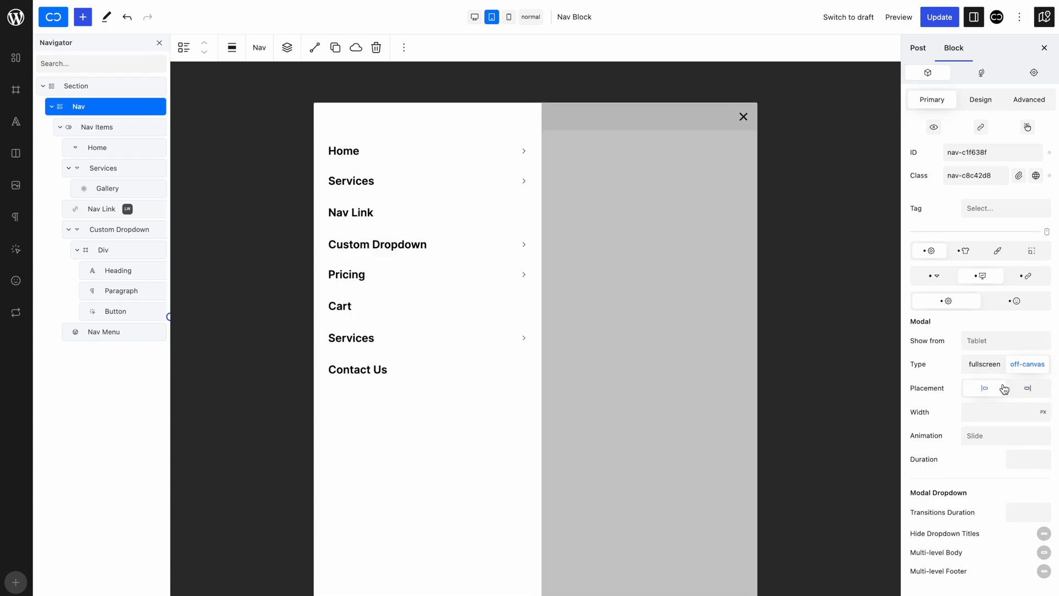
click(1020, 388)
- Try a width of 300 px for the off-canvas modal
click(1003, 411)
text(300)
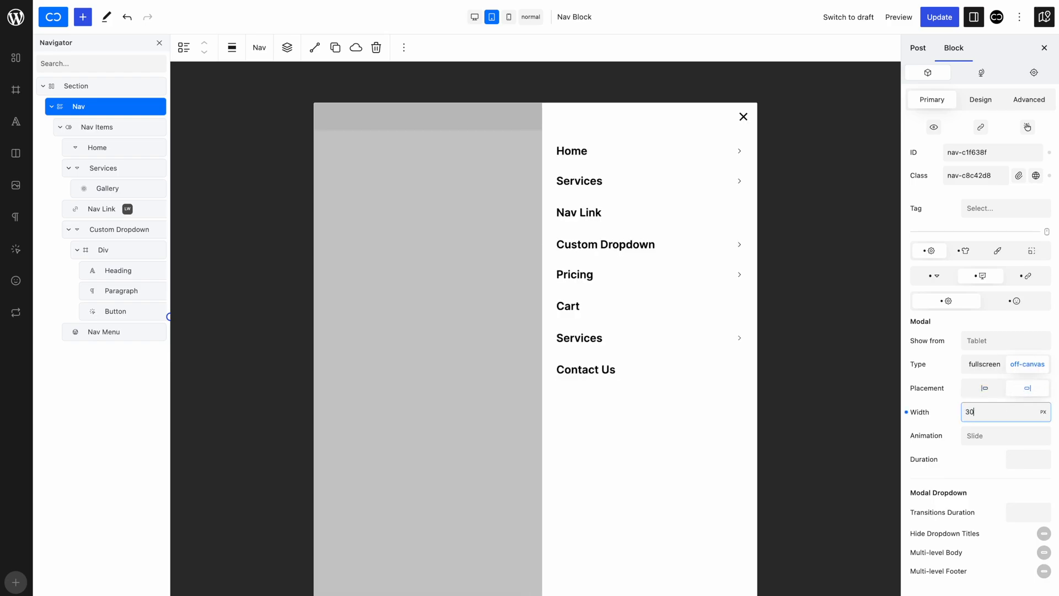
click(907, 412)
- Open the Home dropdown inside the modal, try hiding dropdown titles, and enable Multi-level Body for the Nav block
click(727, 161)
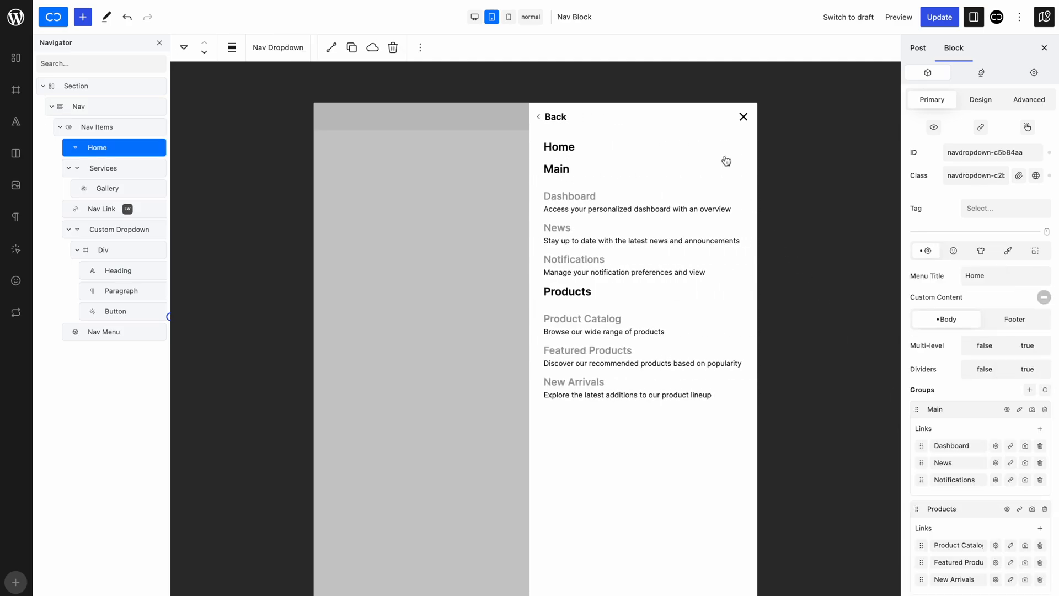
click(112, 113)
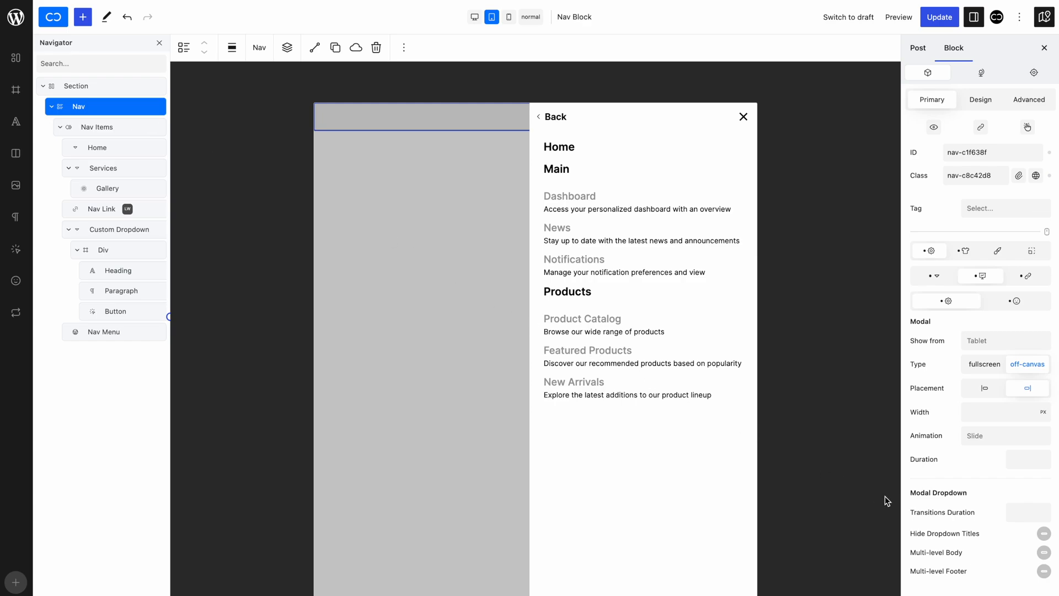
click(1045, 536)
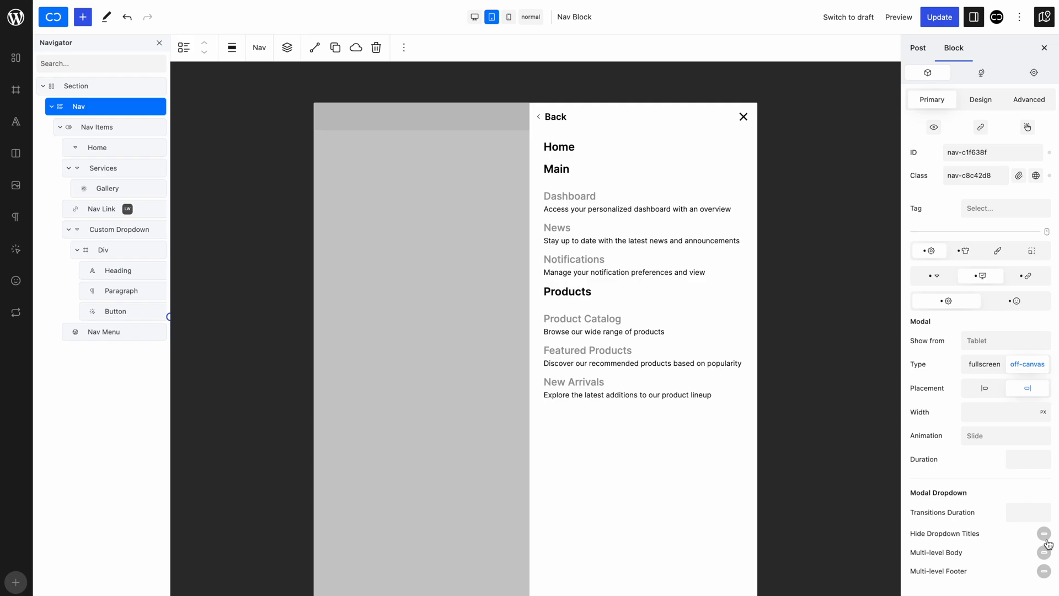
click(1045, 552)
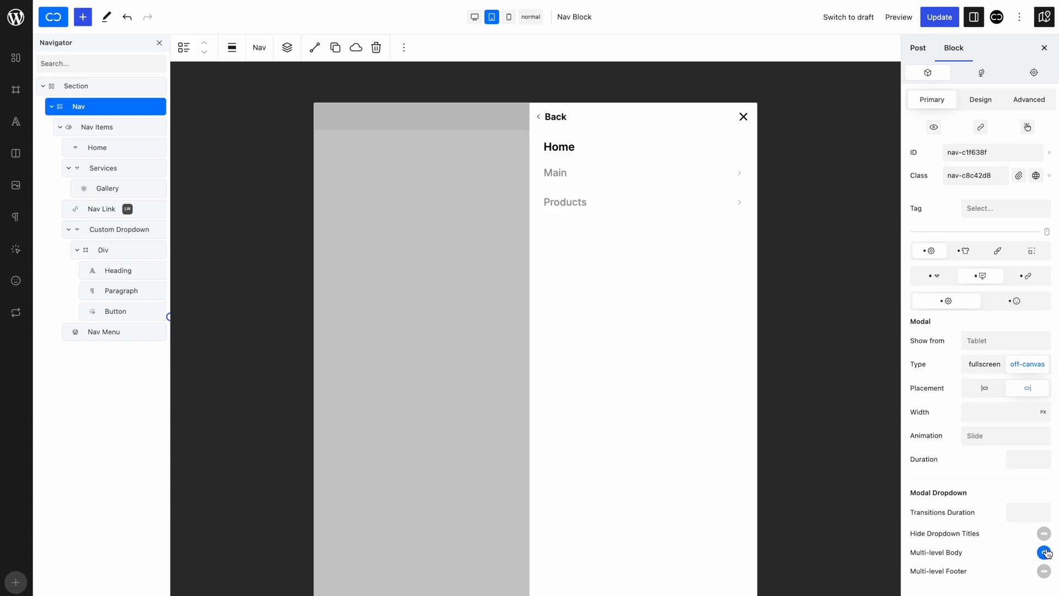
- Preview the Main group of the Home dropdown in the modal and return to the top-level menu
click(735, 176)
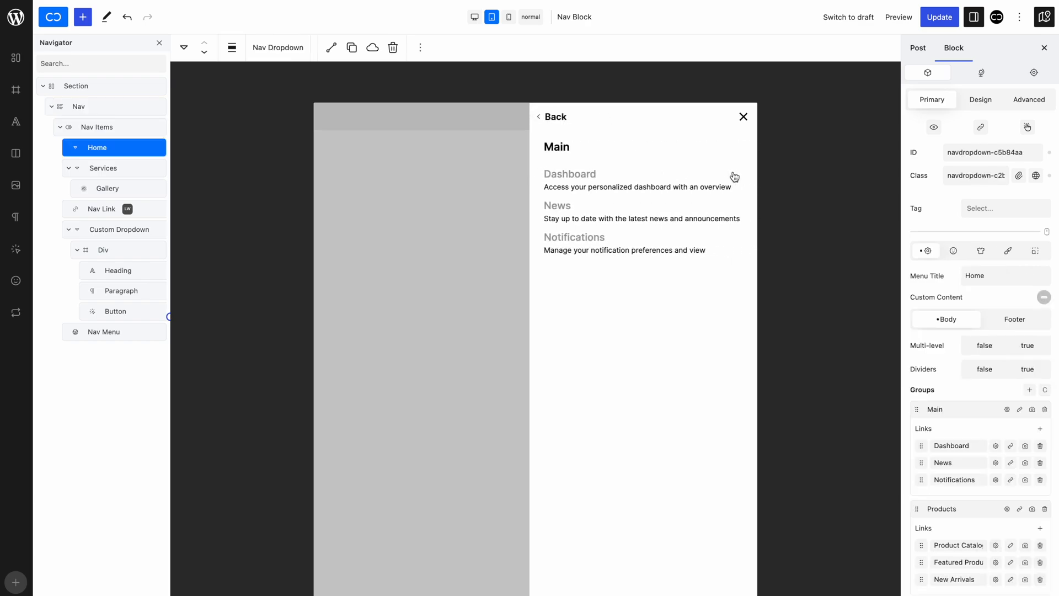
click(555, 117)
click(563, 122)
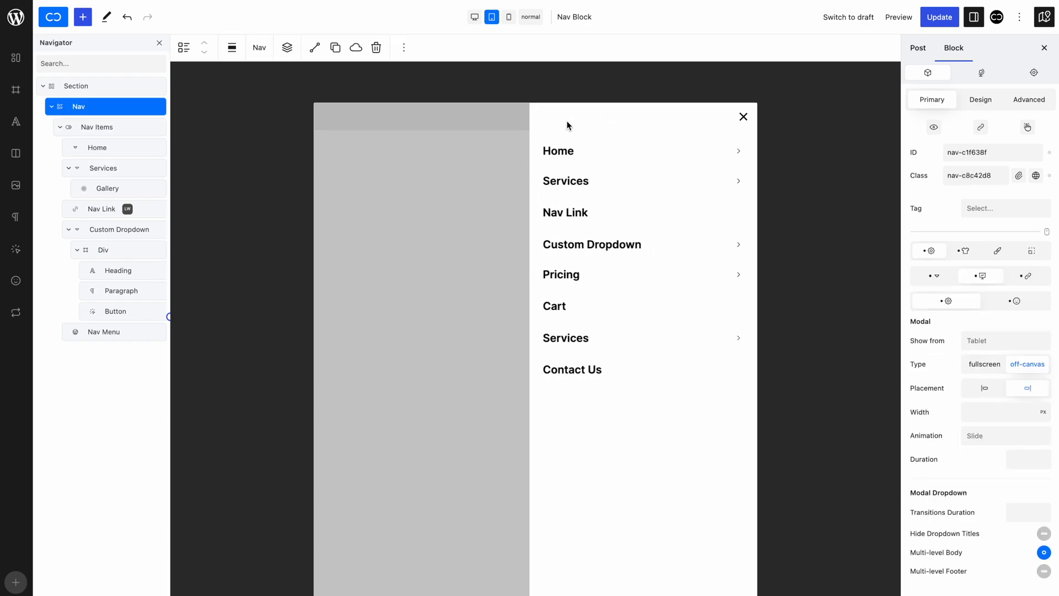
- Set the Encore logo image from the media library as the modal logo
click(1014, 301)
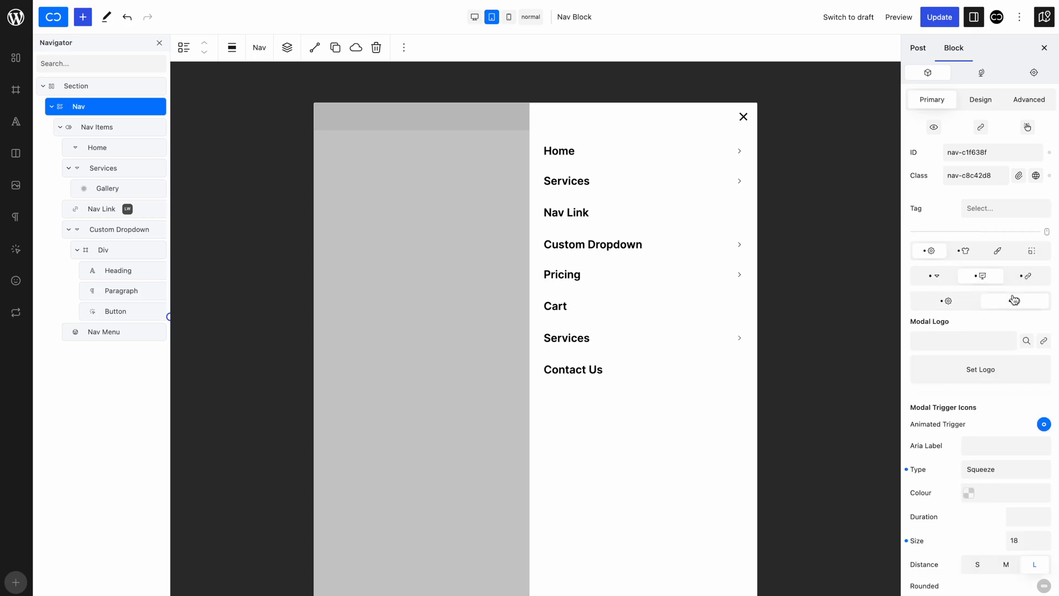
click(982, 368)
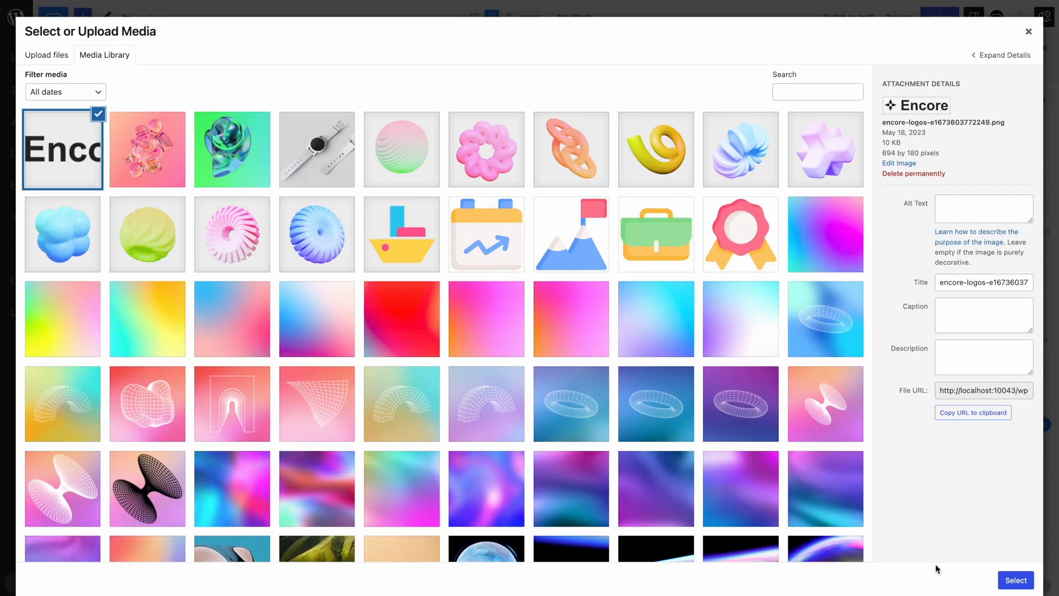
click(1016, 579)
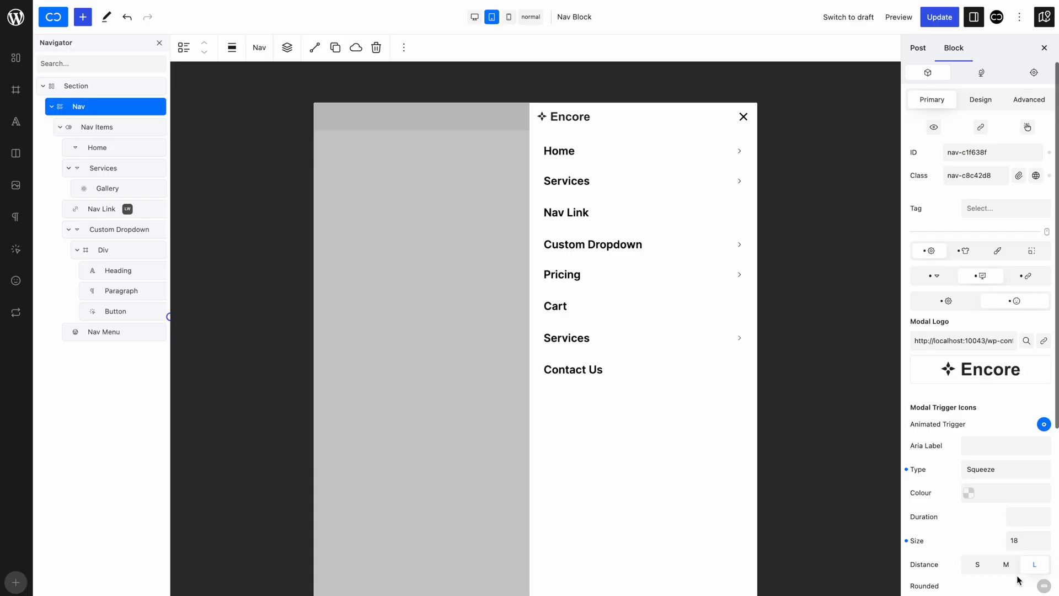
- Link the modal logo to the static URL cwicly.com
click(1044, 340)
click(621, 210)
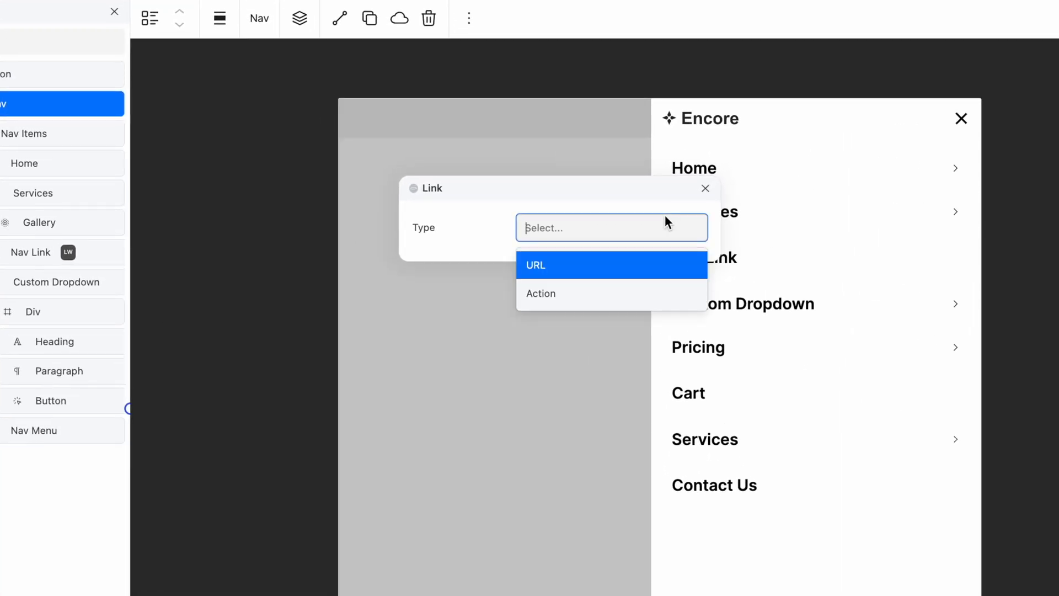
click(617, 239)
click(617, 243)
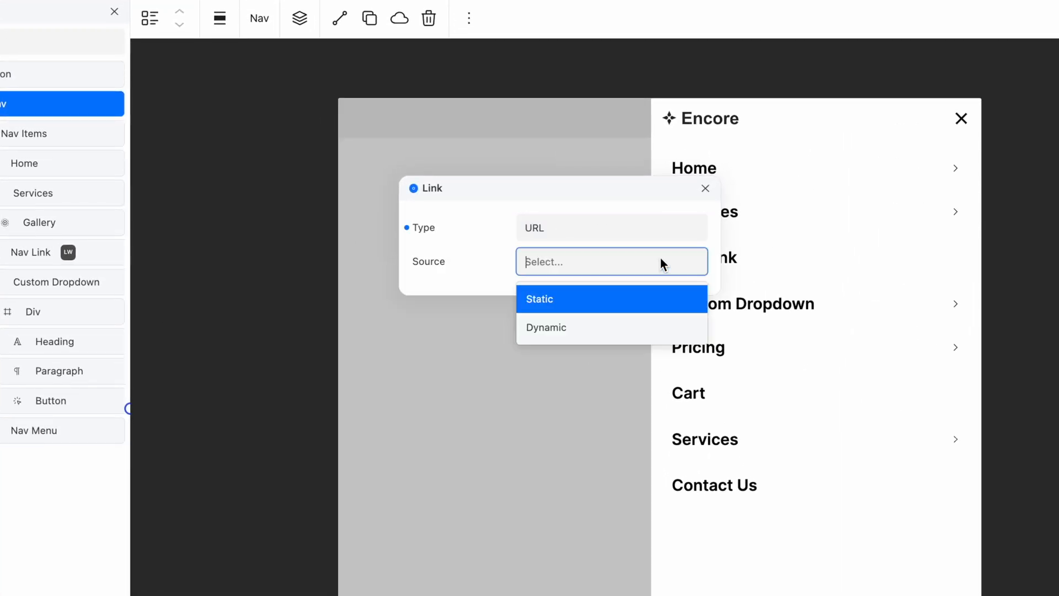
click(648, 291)
click(629, 303)
text(cwicly.com)
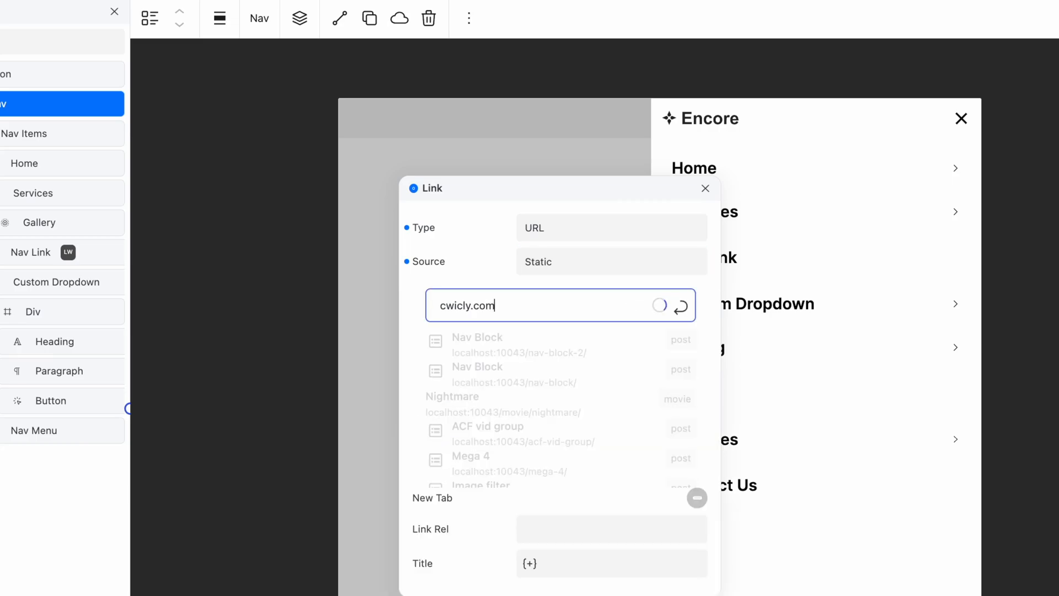
key(Return)
click(705, 188)
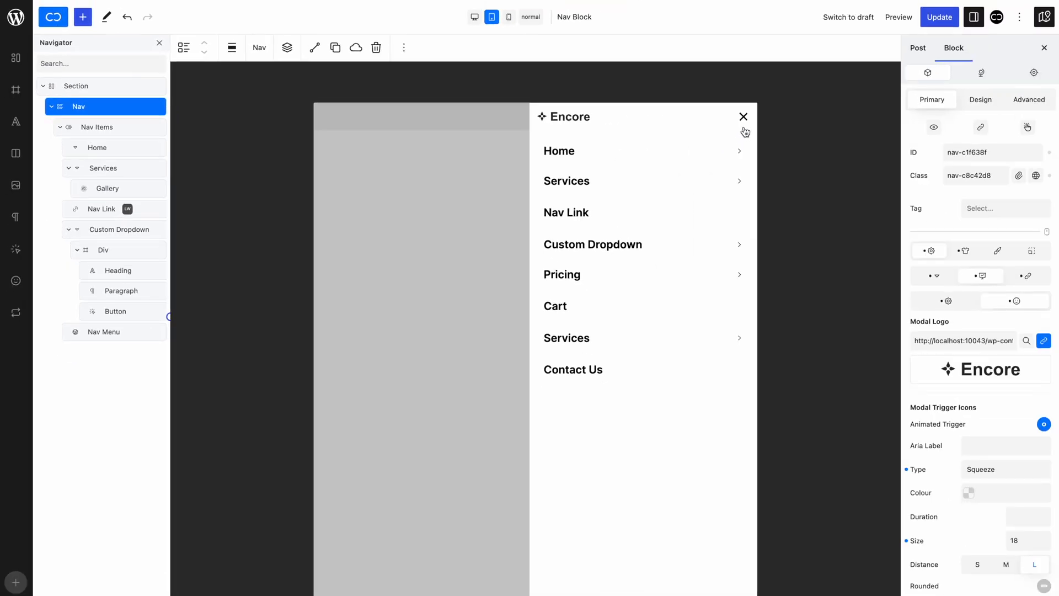
- Disable the animated modal trigger and set its open icon to the plus icon from the Phosphor Regular library
click(755, 117)
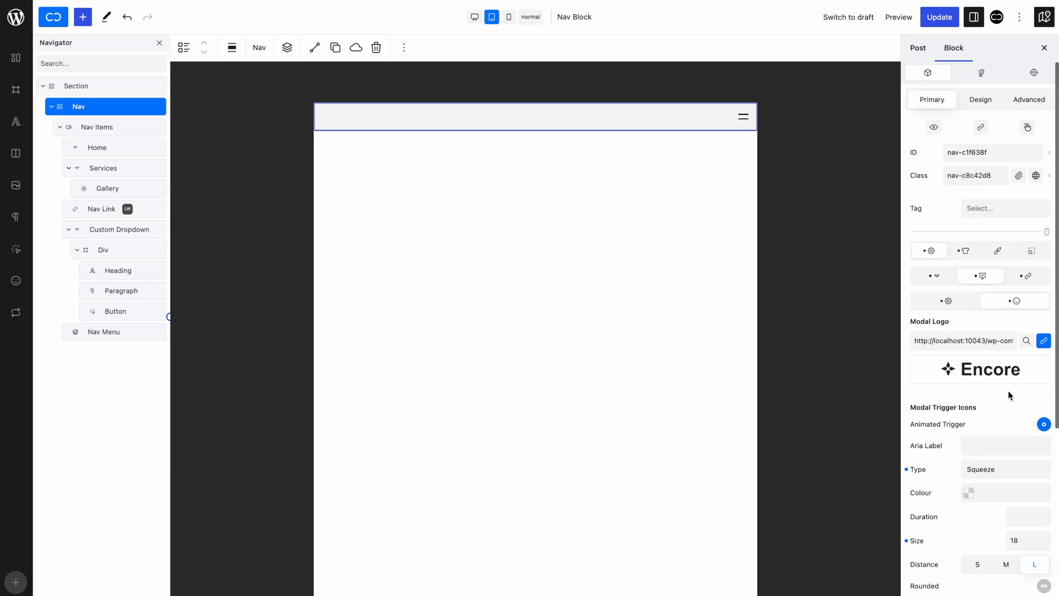
click(1044, 424)
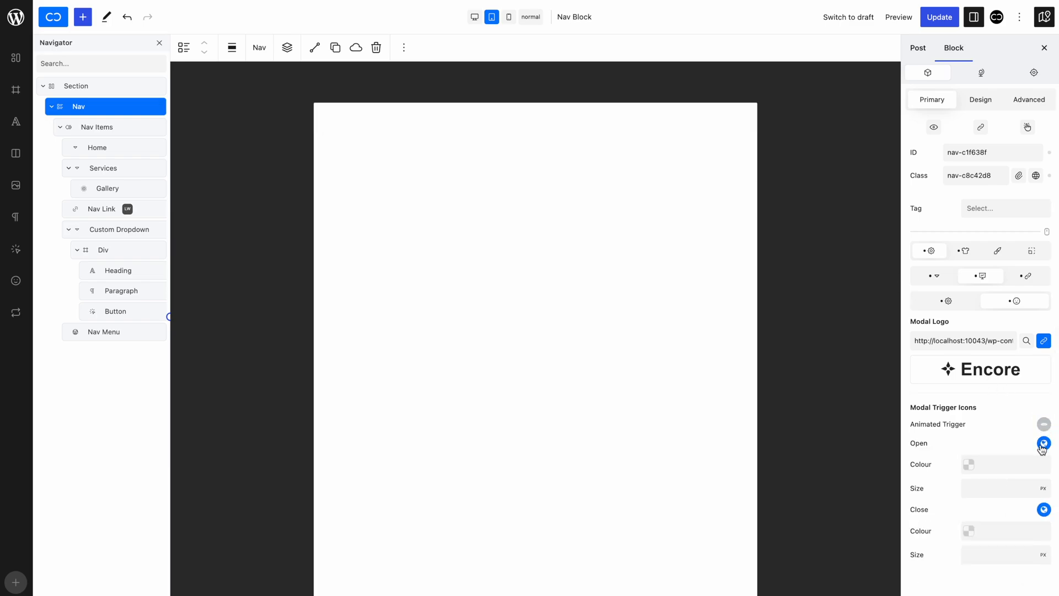
click(1043, 444)
click(1023, 268)
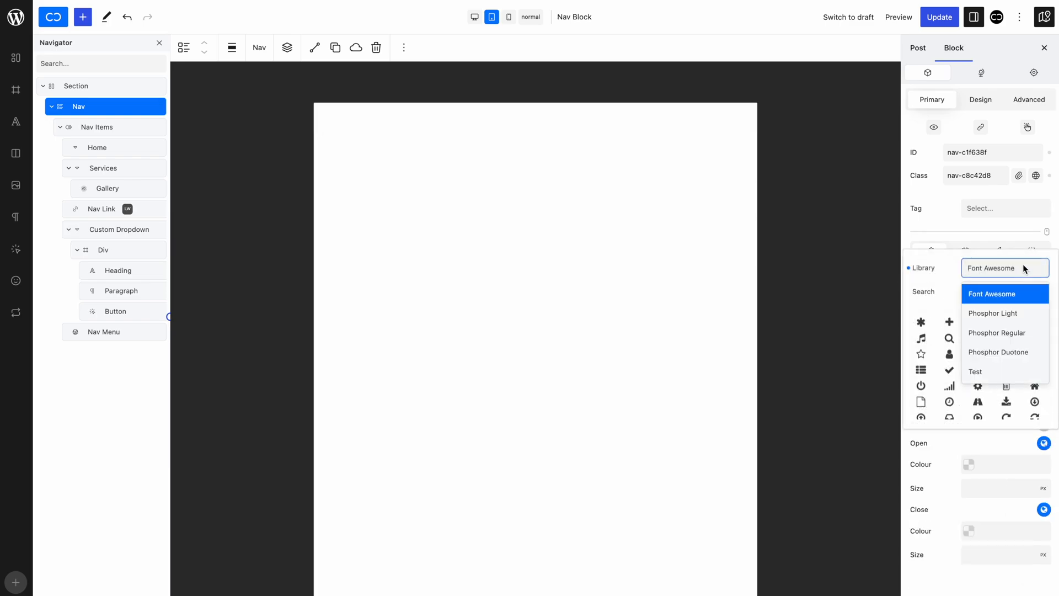
click(1011, 330)
click(1004, 291)
text(plus)
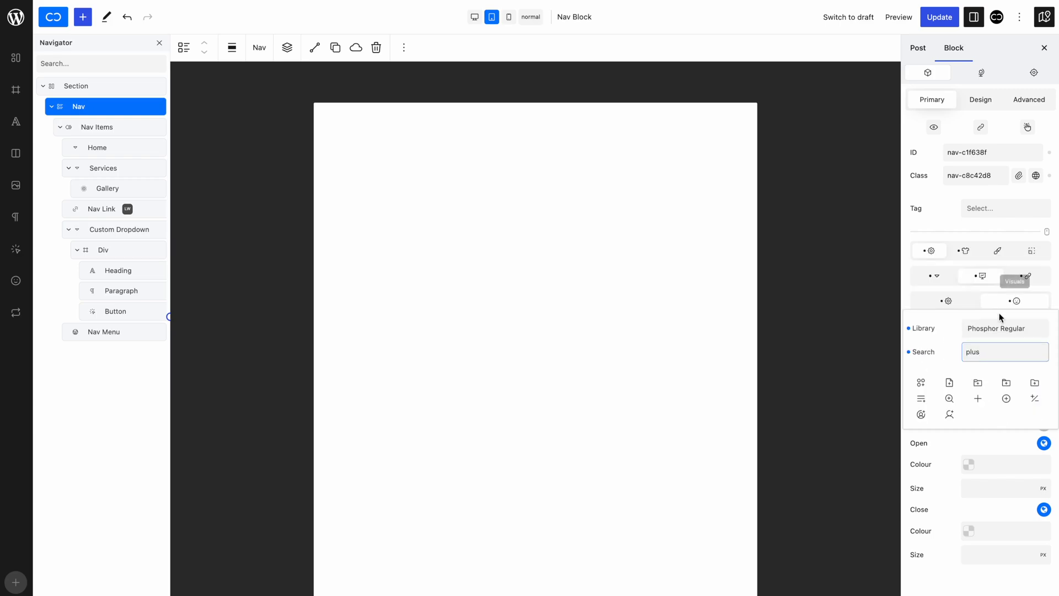
click(978, 400)
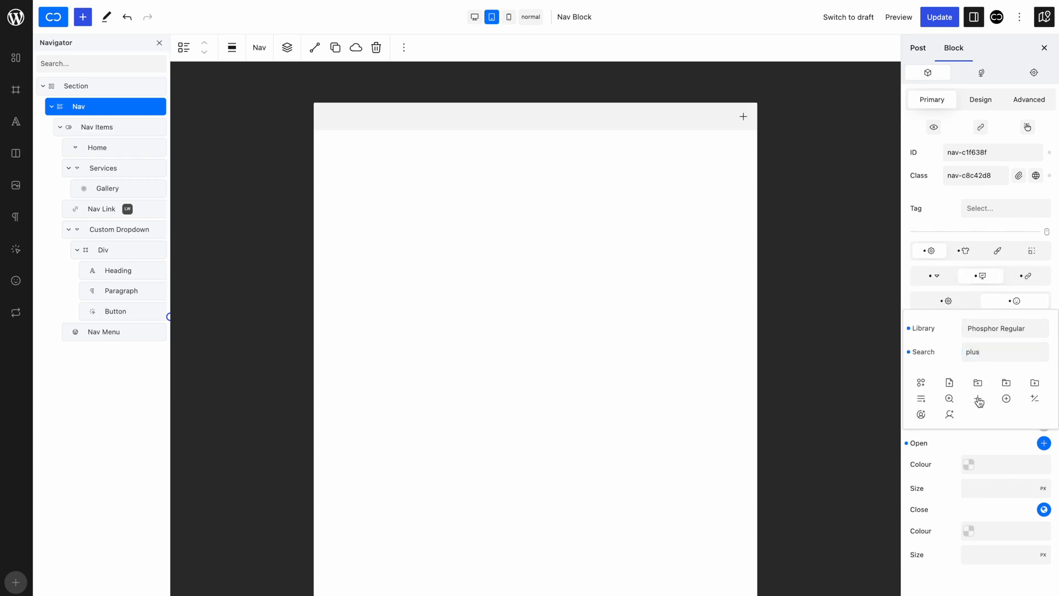
click(1045, 444)
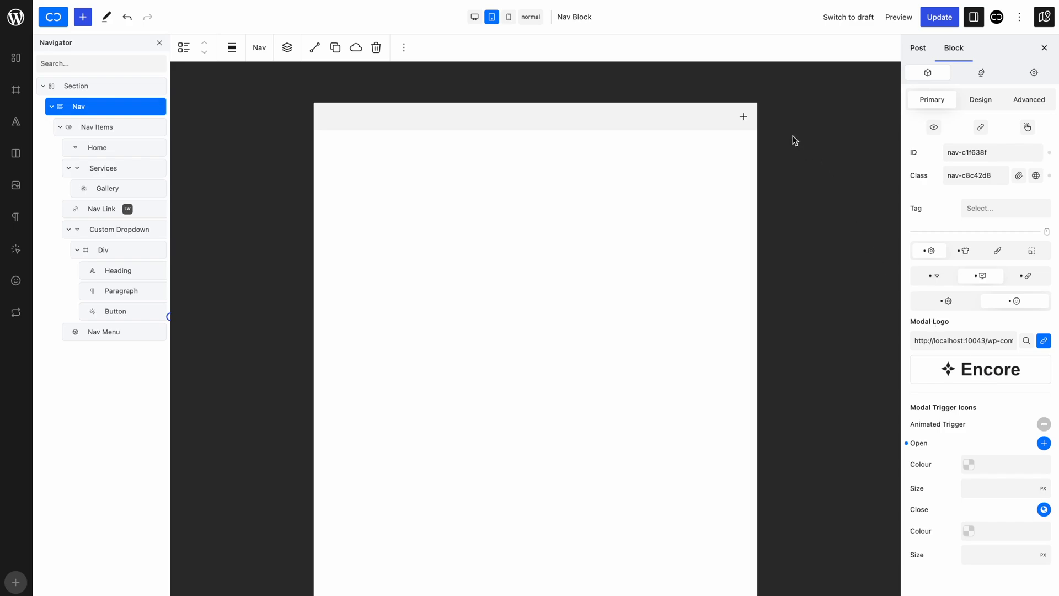
- Open the modal and set its close icon to the plain X from the Phosphor Regular library
click(748, 118)
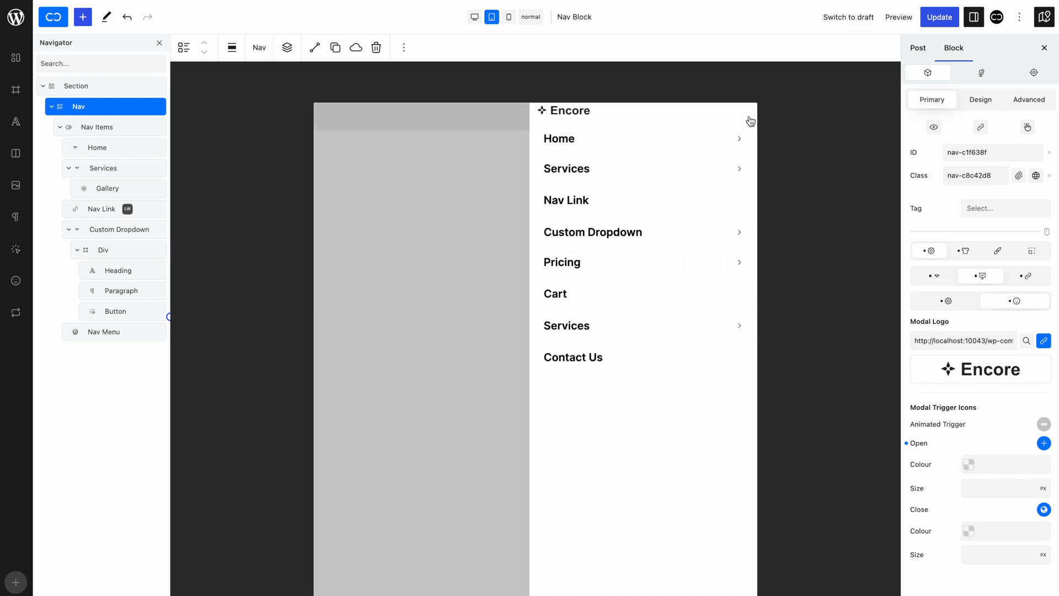
click(1044, 510)
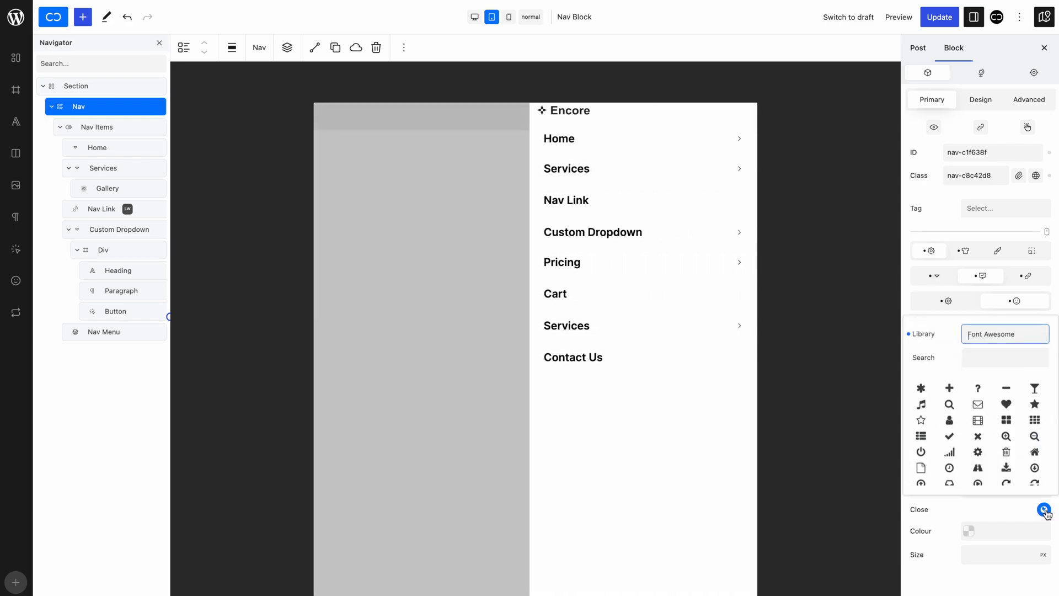
click(1005, 335)
click(999, 363)
click(999, 363)
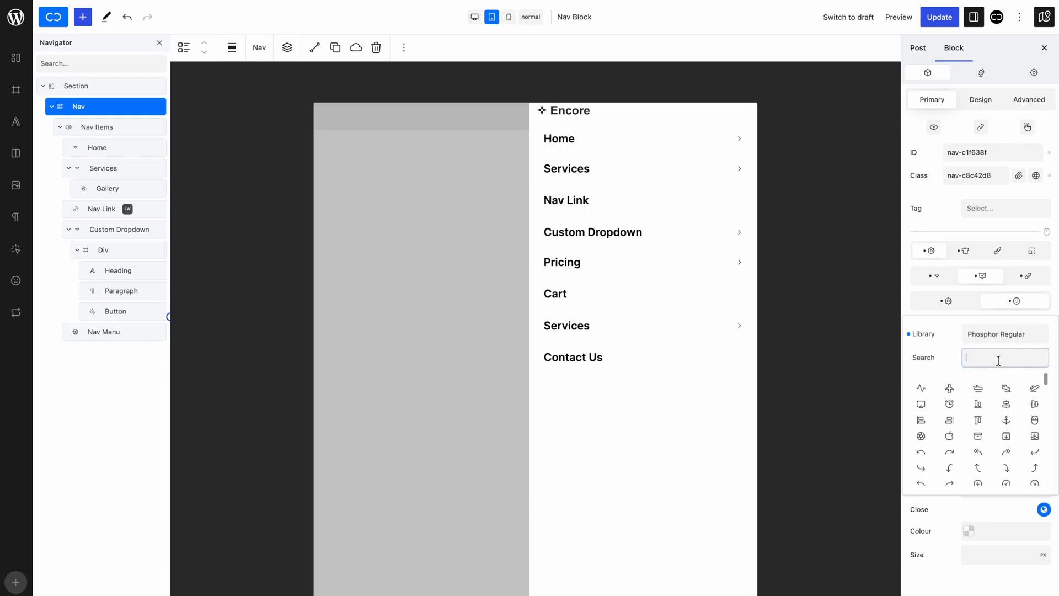
text(x)
click(950, 484)
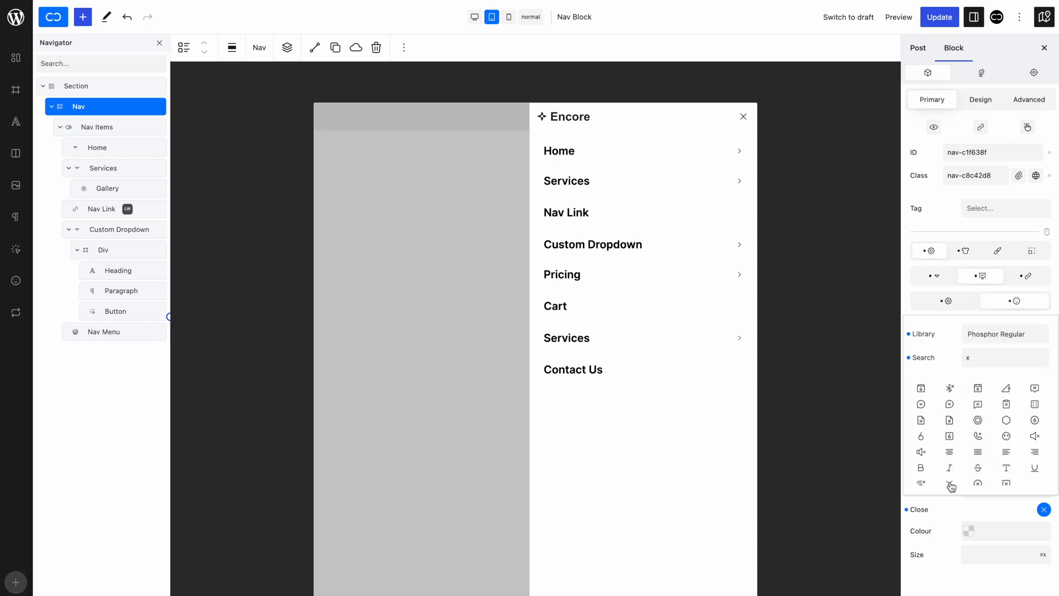
click(1045, 509)
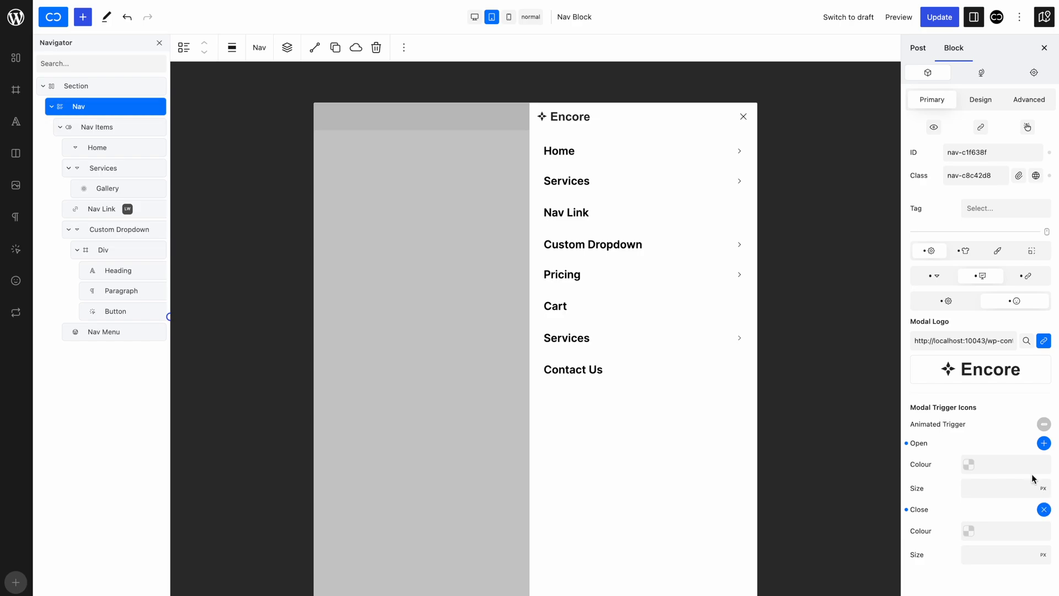
- Re-enable the animated trigger and preview the Tilt and Cross animation types by opening and closing the modal
click(1044, 425)
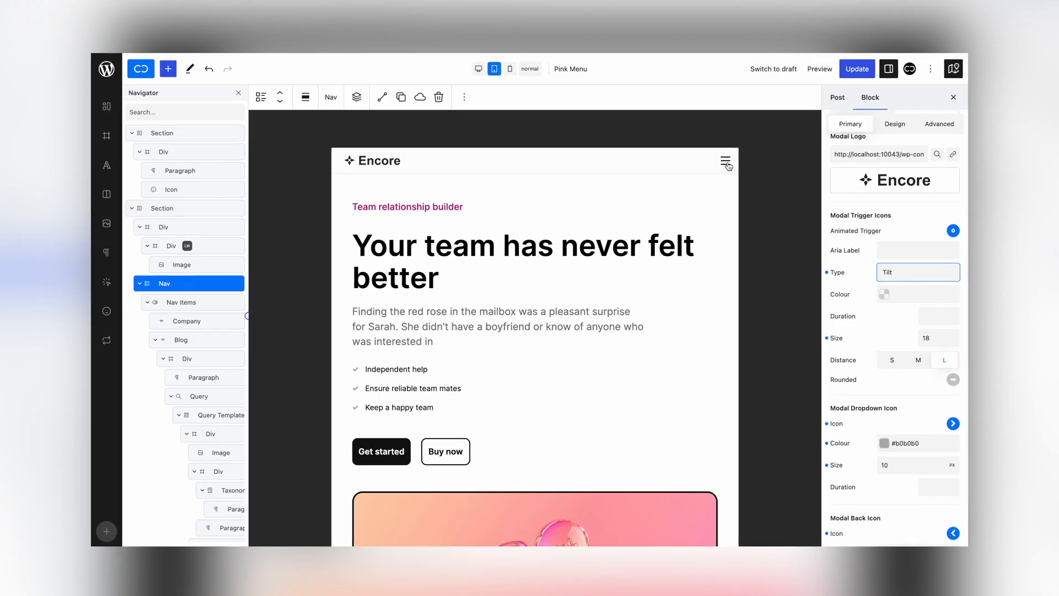
click(728, 161)
click(728, 161)
click(921, 272)
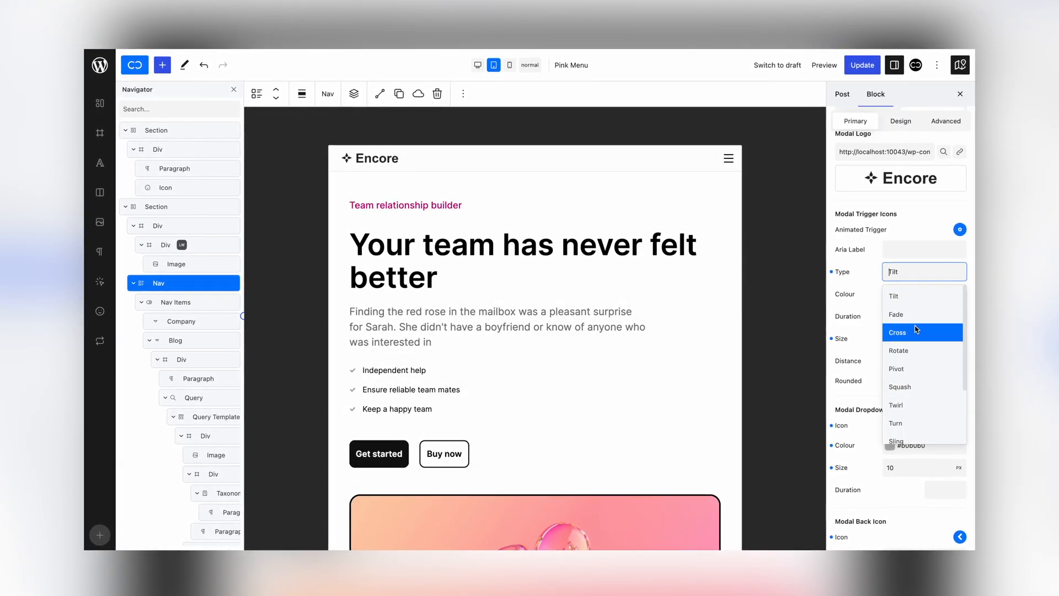
click(891, 331)
click(728, 162)
click(733, 161)
- Try the Rotate and Pivot animation types on the modal trigger, opening and closing the modal with each
click(927, 270)
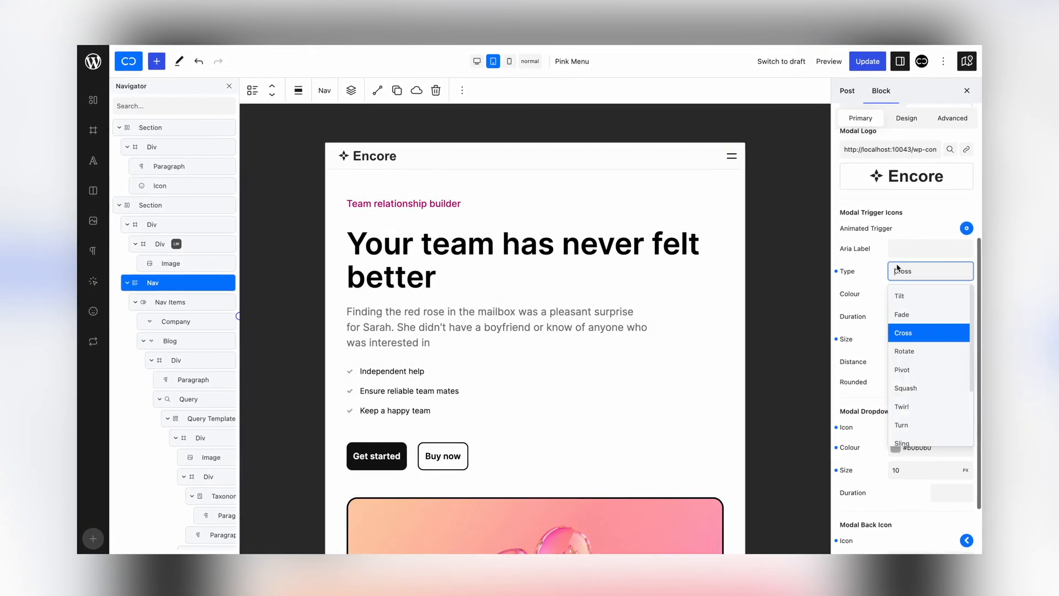
click(927, 349)
click(734, 156)
click(733, 155)
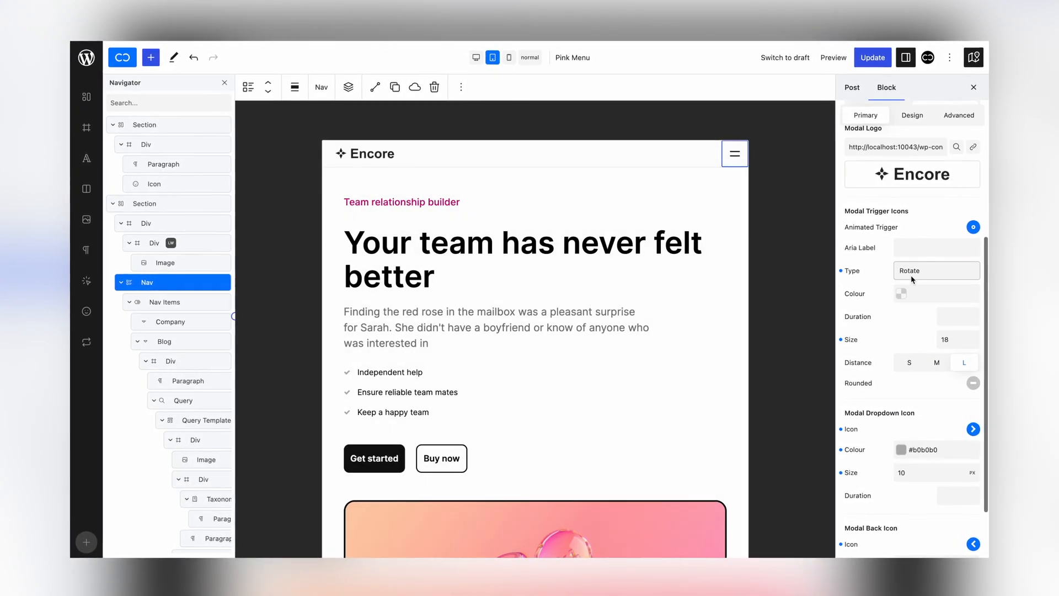
click(926, 271)
click(918, 336)
click(736, 152)
click(736, 153)
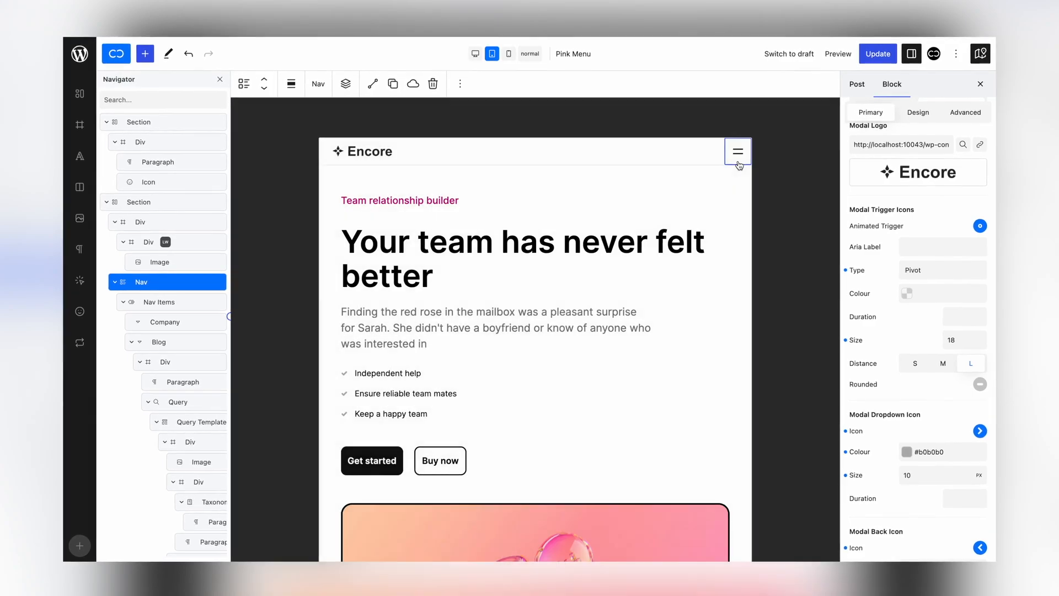
- Try the Squash and Twirl animation types on the modal trigger, opening and closing the modal with each
click(938, 270)
click(928, 390)
click(740, 150)
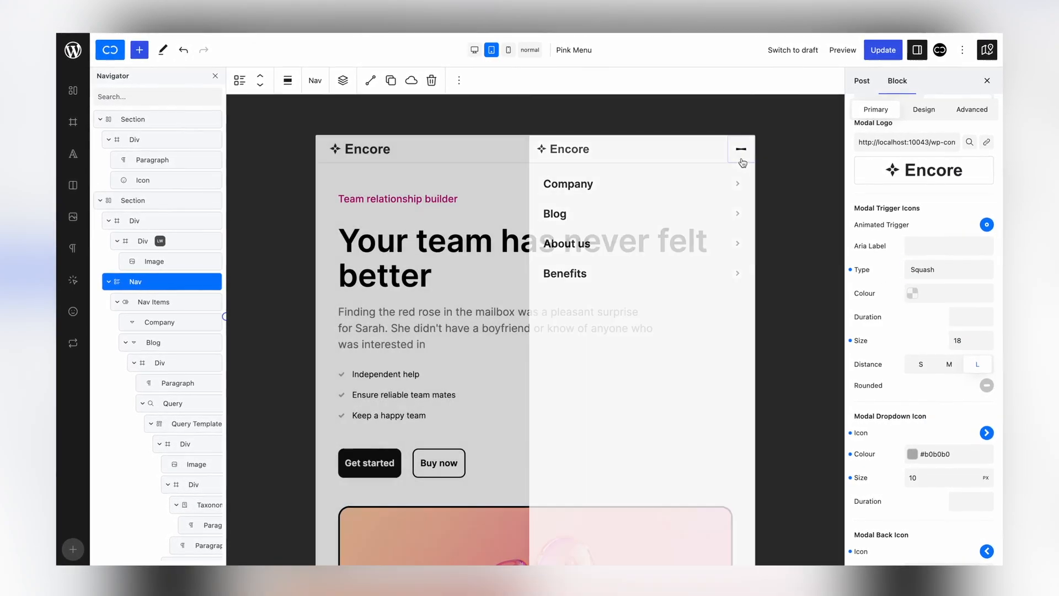
click(740, 150)
click(946, 270)
click(927, 369)
click(742, 148)
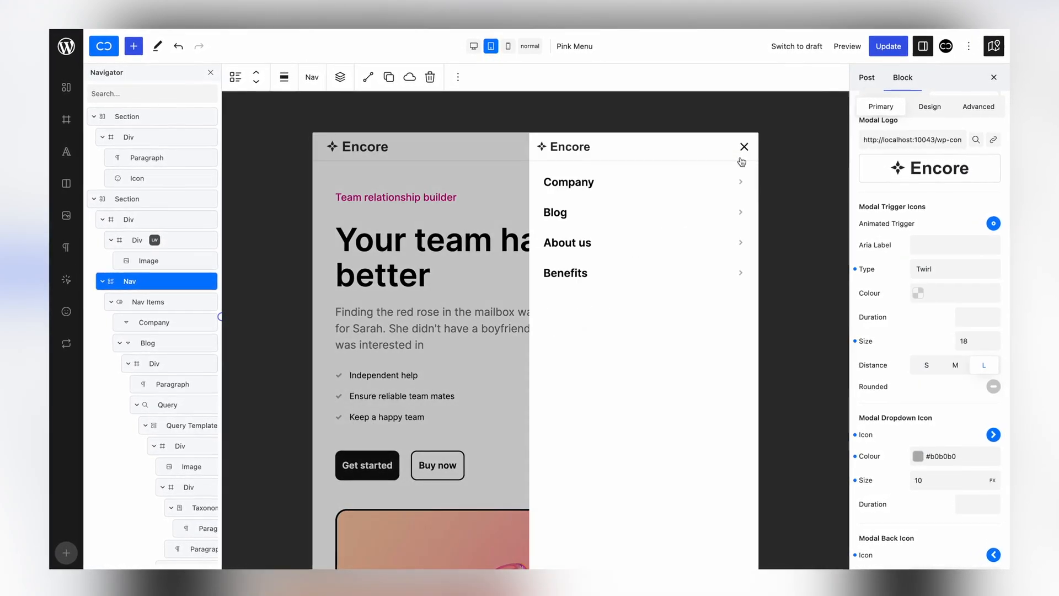
click(743, 148)
click(945, 267)
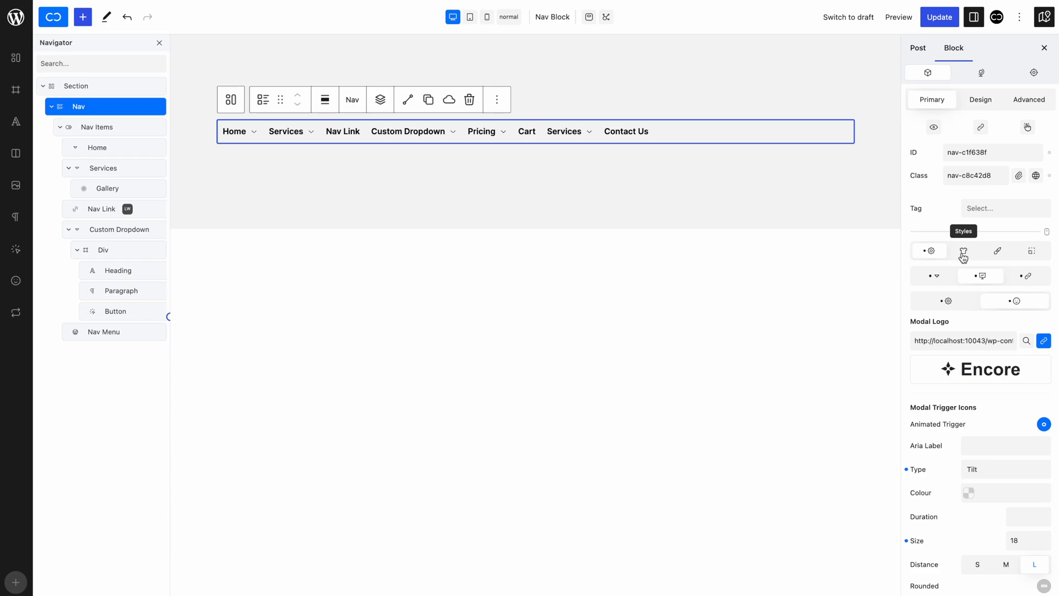
- Open the Nav block's style settings and view the available style presets without applying one
click(963, 255)
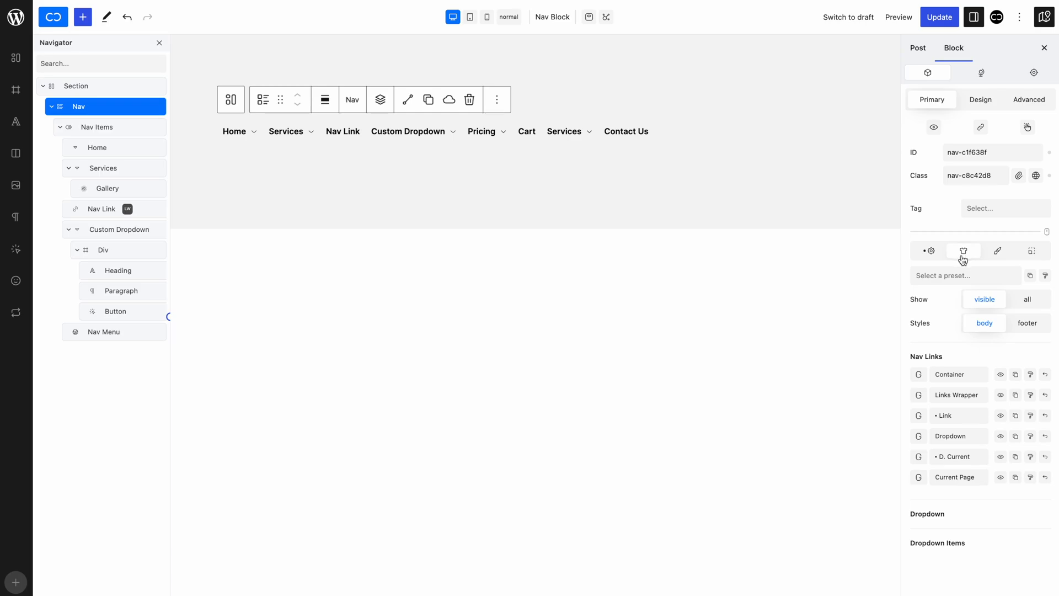
click(960, 274)
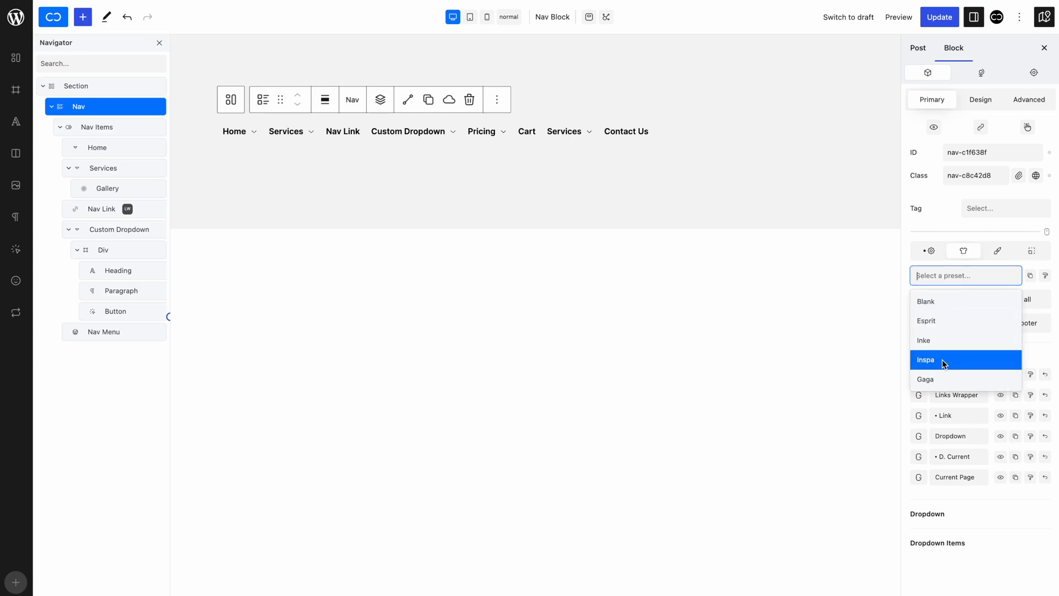
click(992, 282)
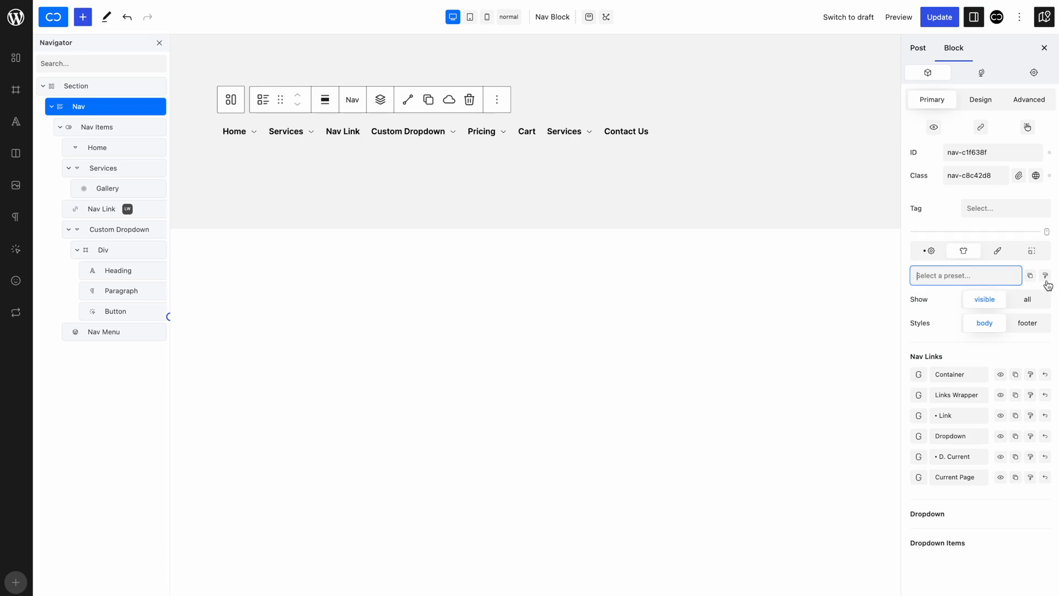
click(1024, 285)
- Expand the Home dropdown on the canvas and review the Nav block's styles for the visible elements
click(235, 131)
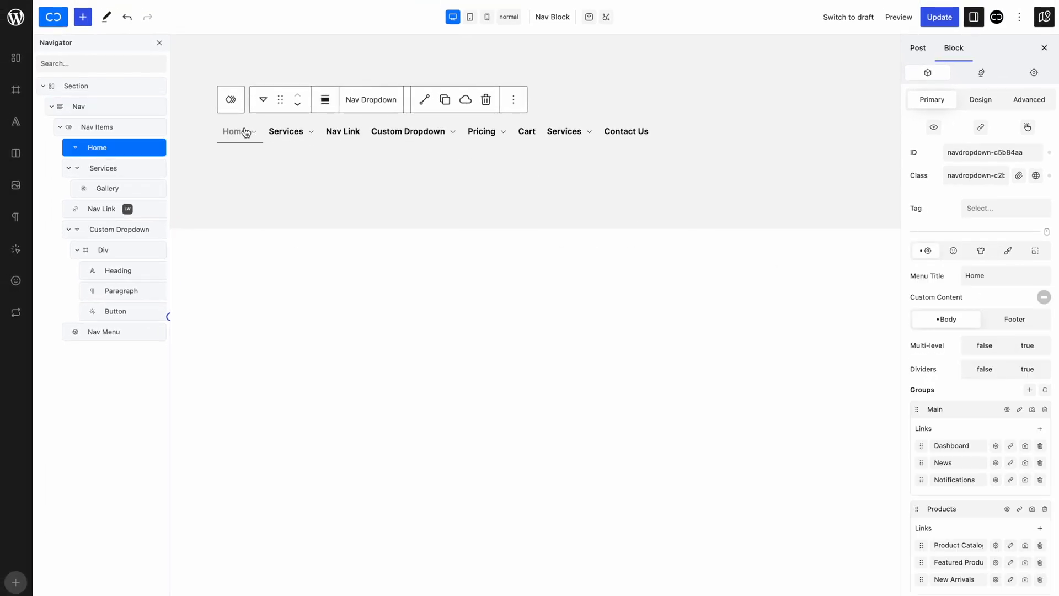
click(97, 112)
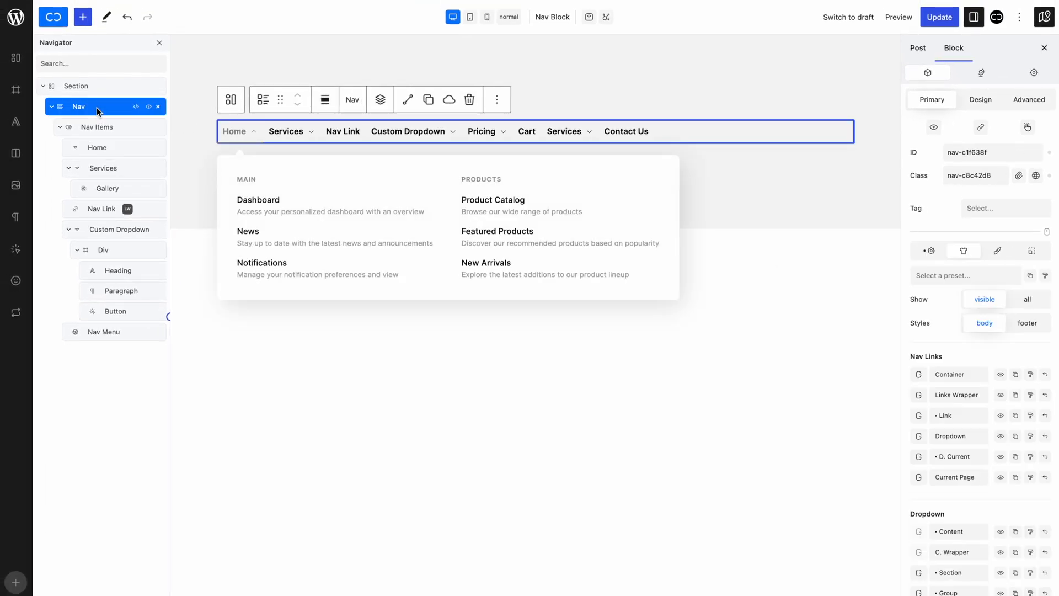
scroll(987, 352, down, 2)
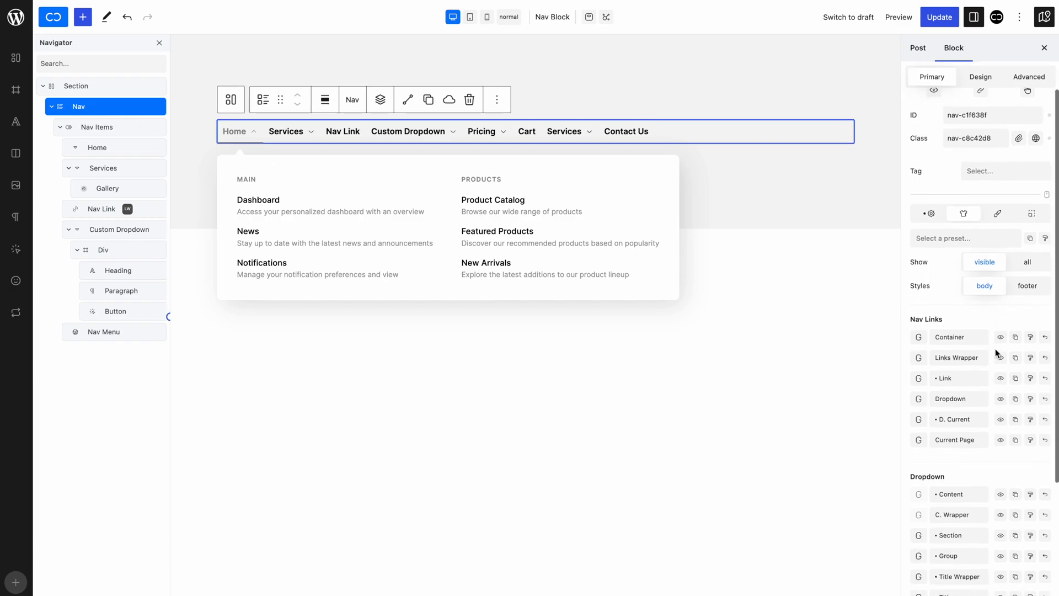
scroll(998, 353, down, 5)
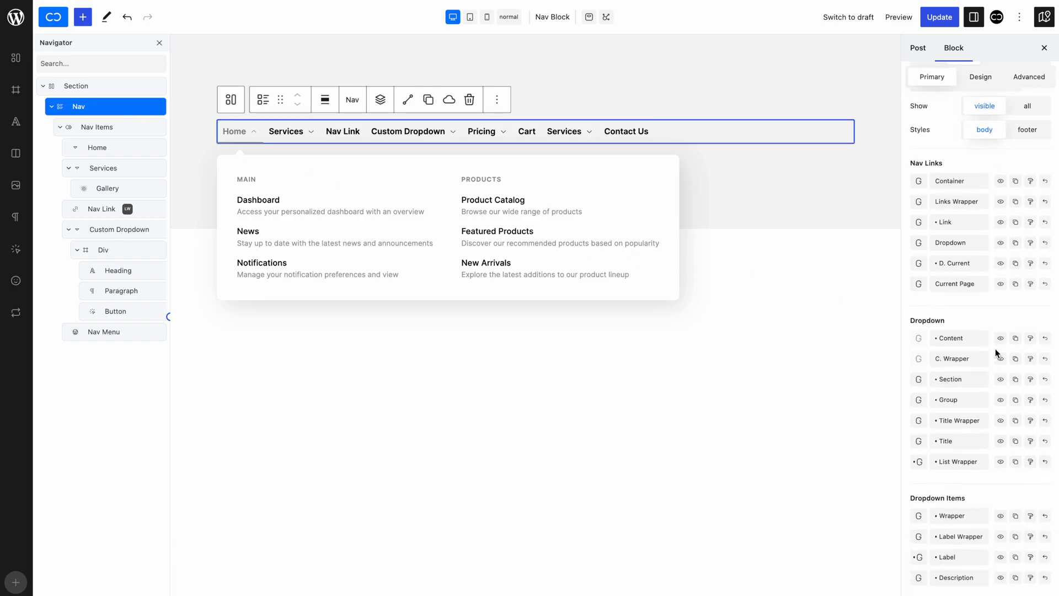
scroll(996, 353, up, 6)
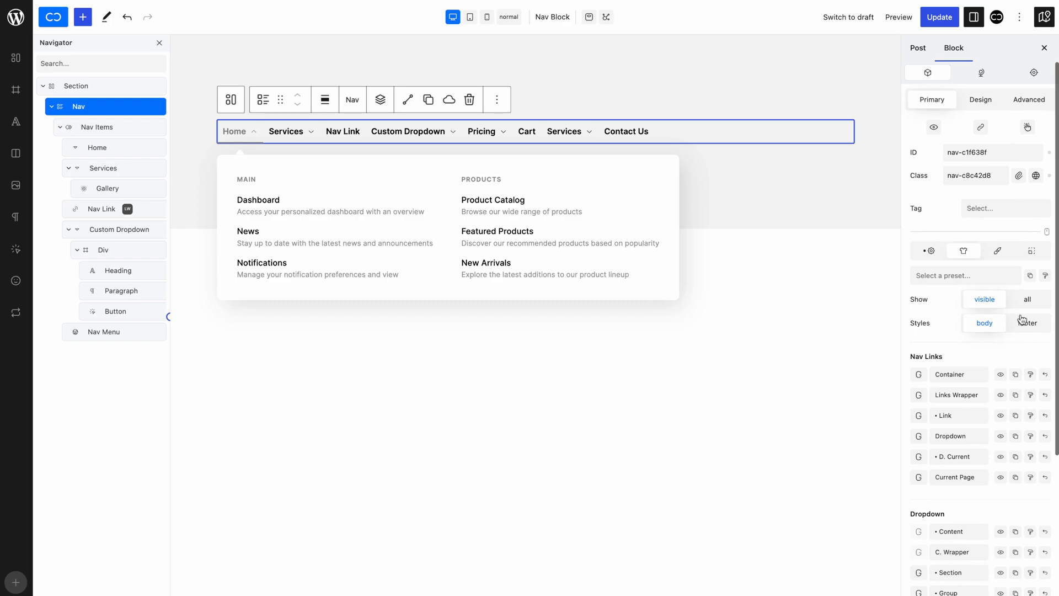
- Show the styles of all Nav elements to review them, and return the list to visible elements only
click(1027, 298)
scroll(1005, 365, down, 2)
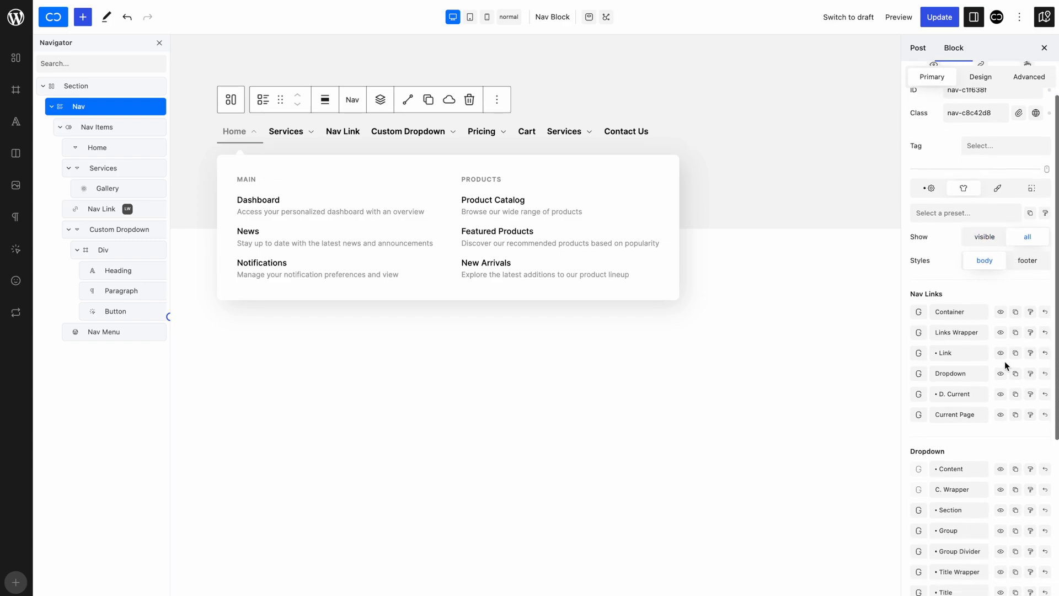
scroll(1005, 365, down, 7)
scroll(1004, 364, up, 8)
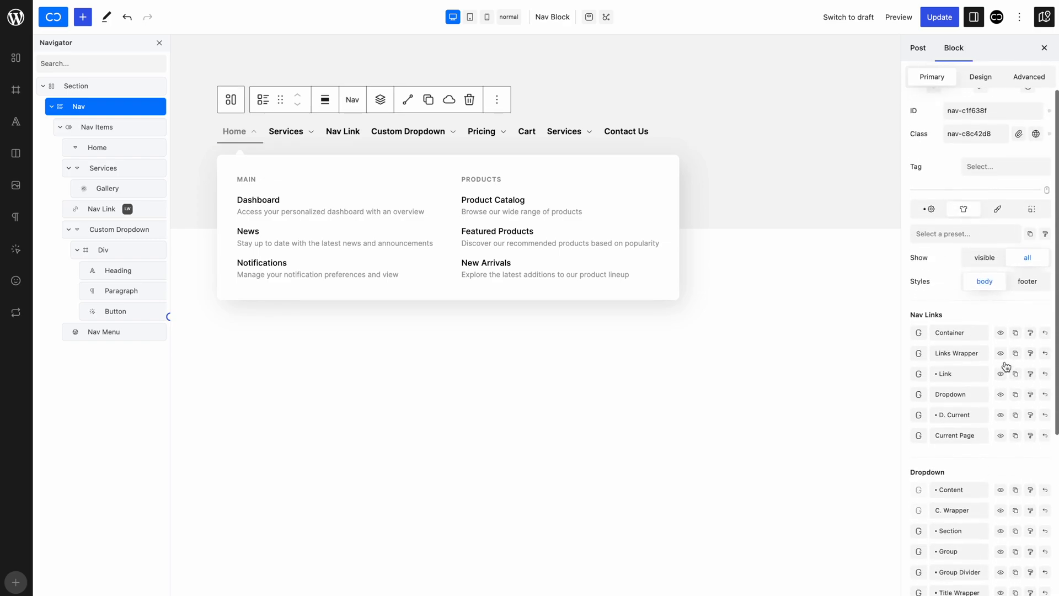
scroll(1005, 366, up, 1)
click(987, 275)
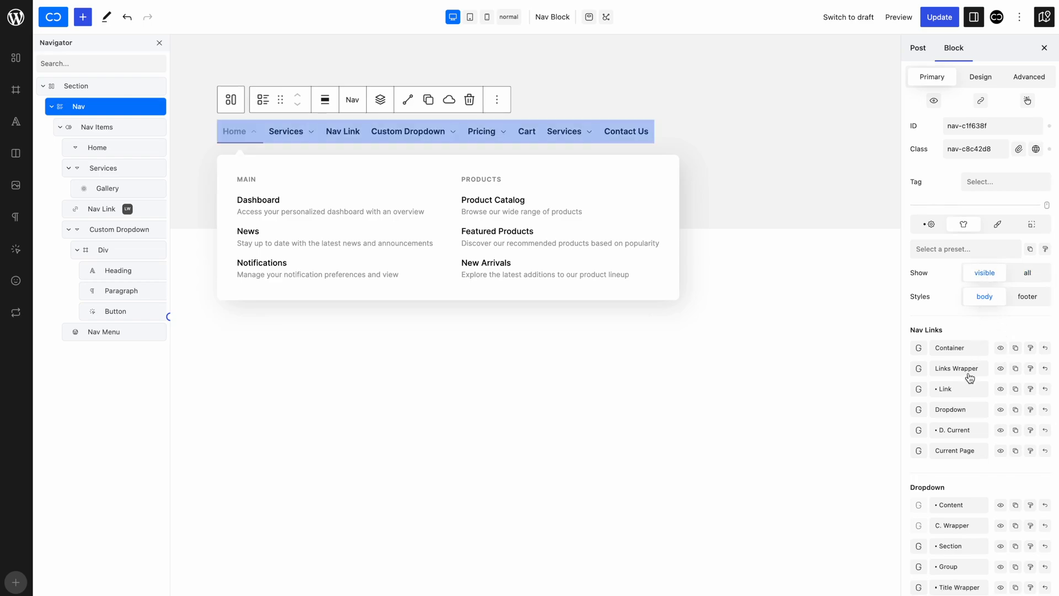
scroll(965, 453, down, 1)
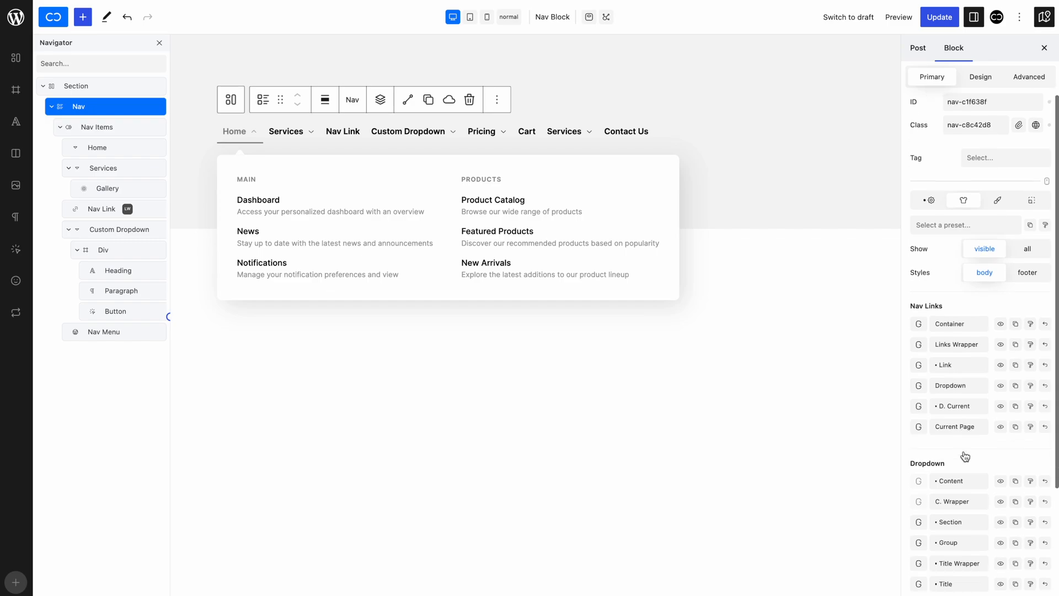
- Give the Nav block's dropdown item descriptions a light grey background, 10 px padding on all sides and a 10 px top margin
scroll(965, 456, down, 1)
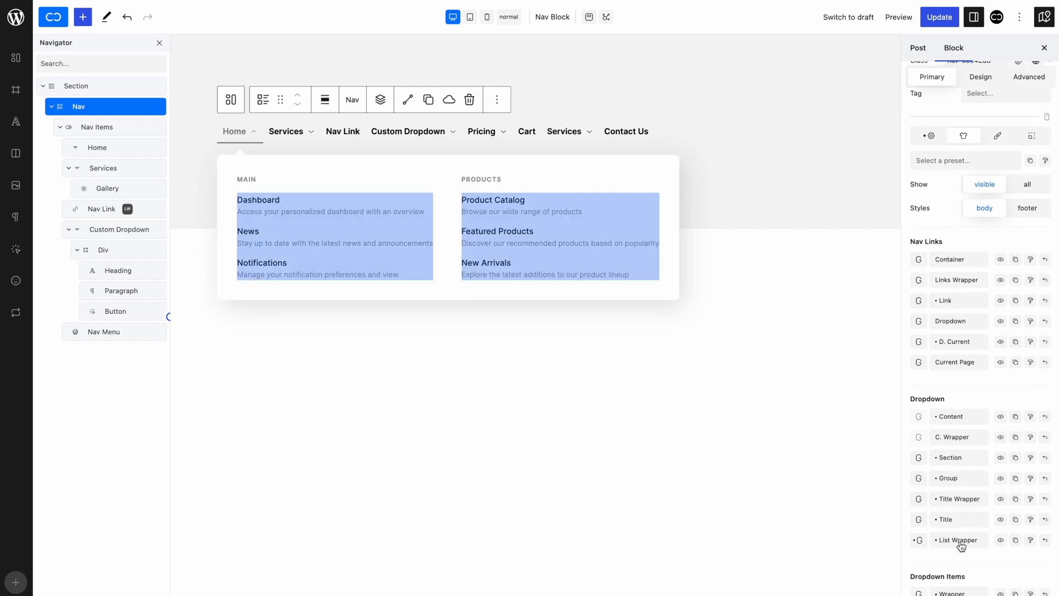
scroll(961, 545, down, 1)
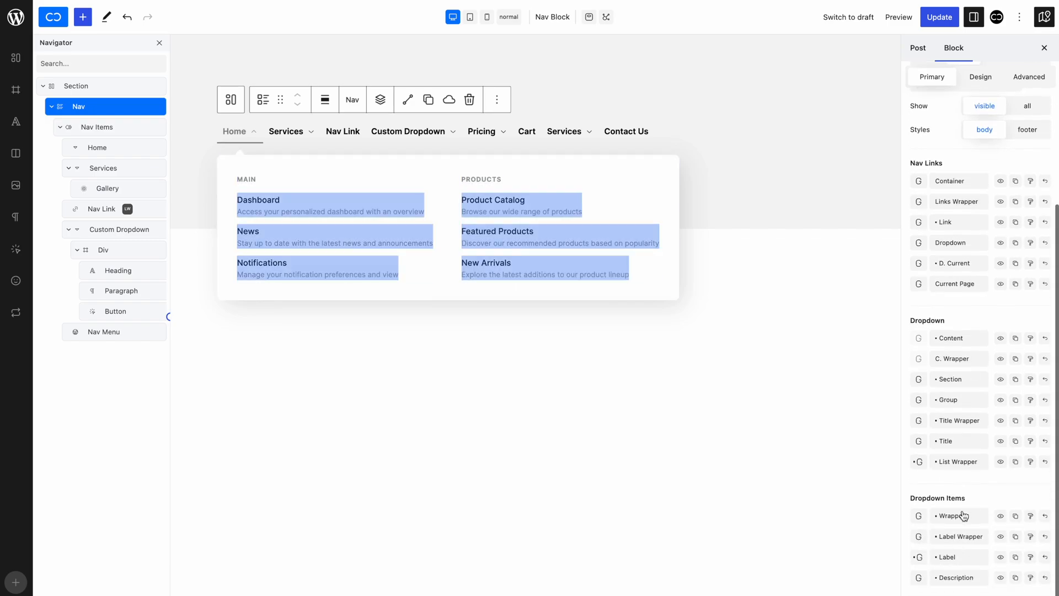
click(963, 580)
click(966, 247)
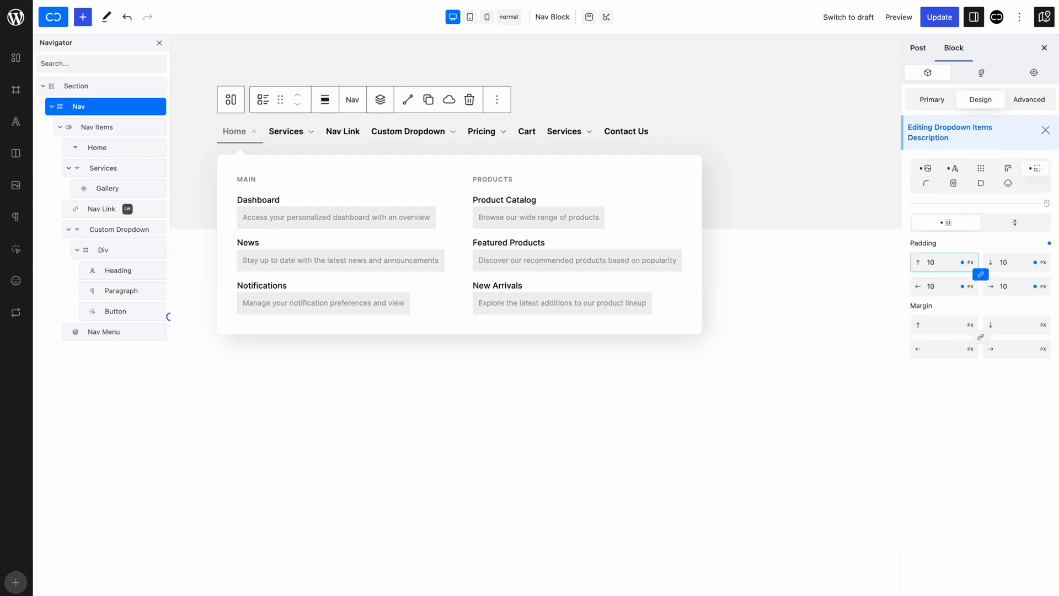
click(941, 325)
text(10)
- Round the dropdown item descriptions' corners with a 5 px radius and reset their text colour
click(926, 183)
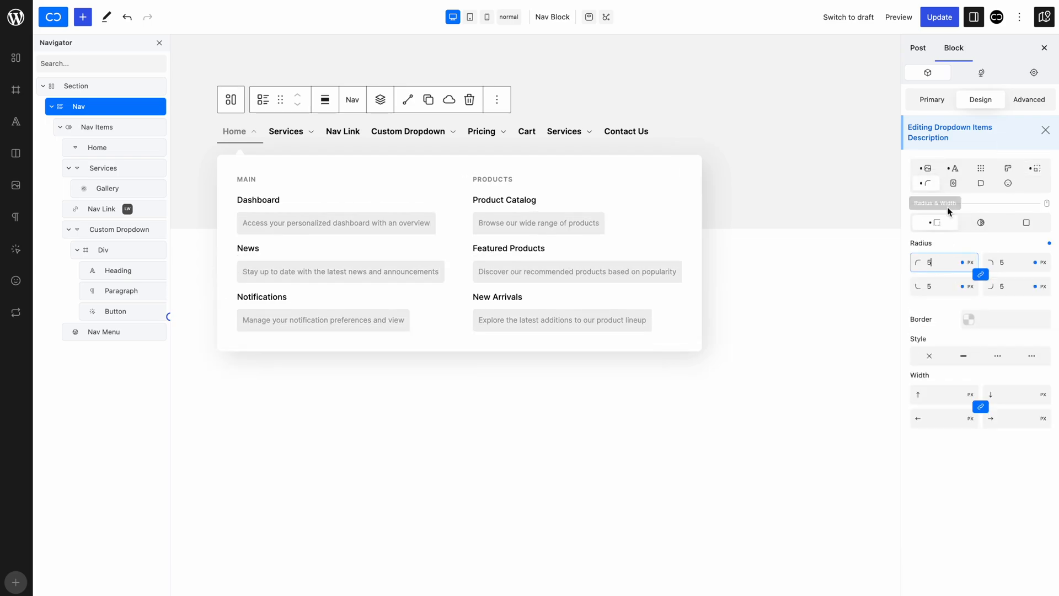
click(953, 169)
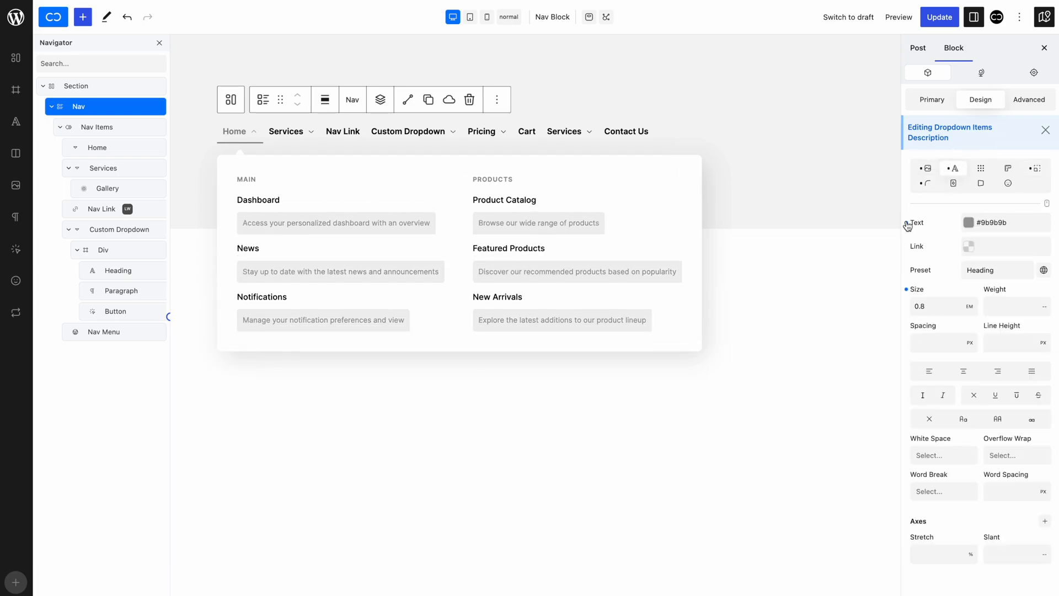
click(906, 223)
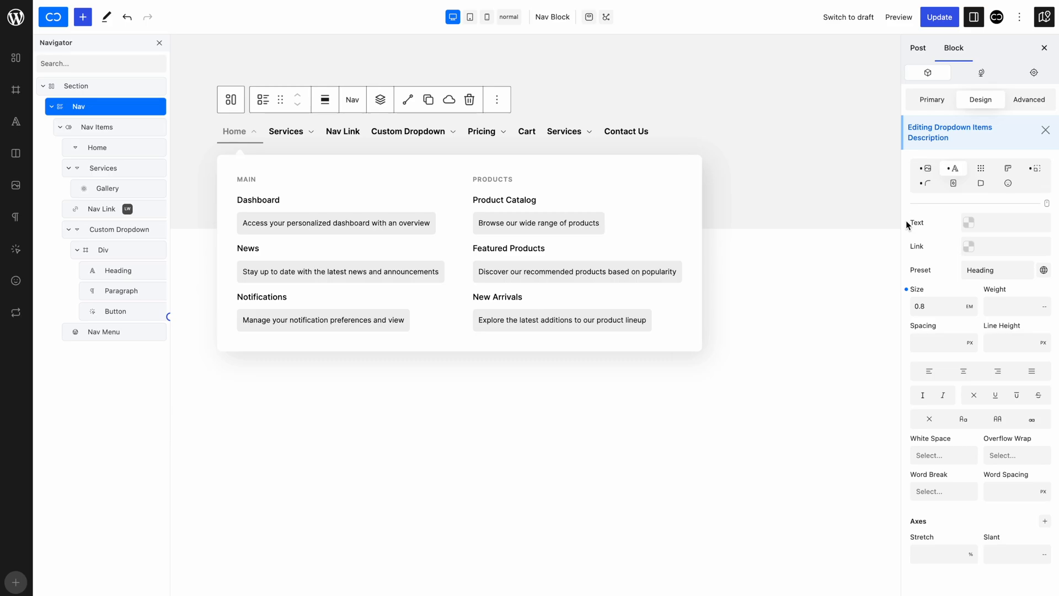
- Preview the nav at tablet size and open the modal's Home > Main submenu to check the description styling
click(470, 17)
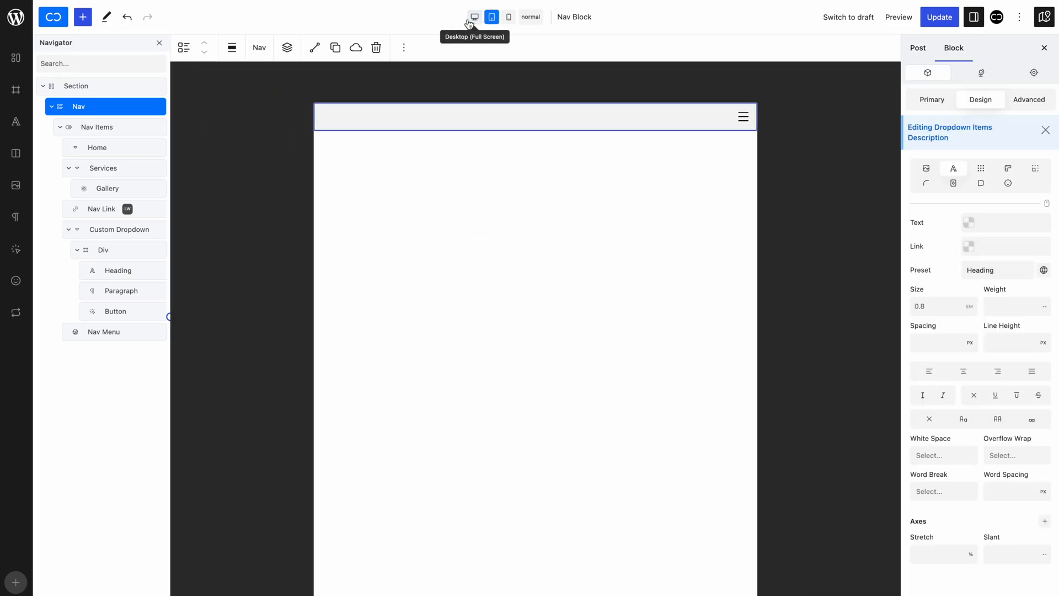
click(743, 118)
click(701, 145)
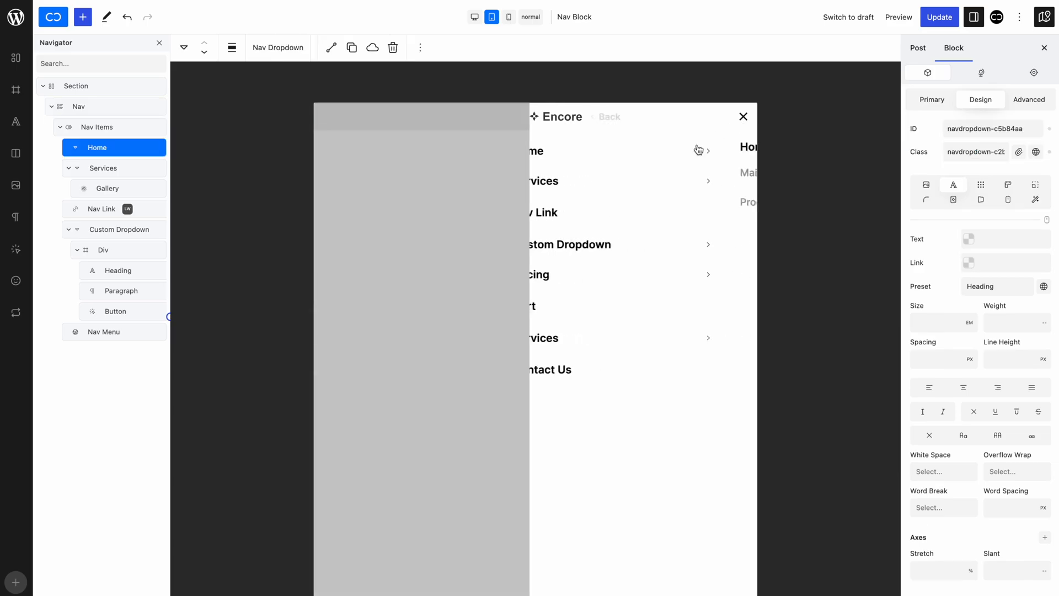
click(685, 172)
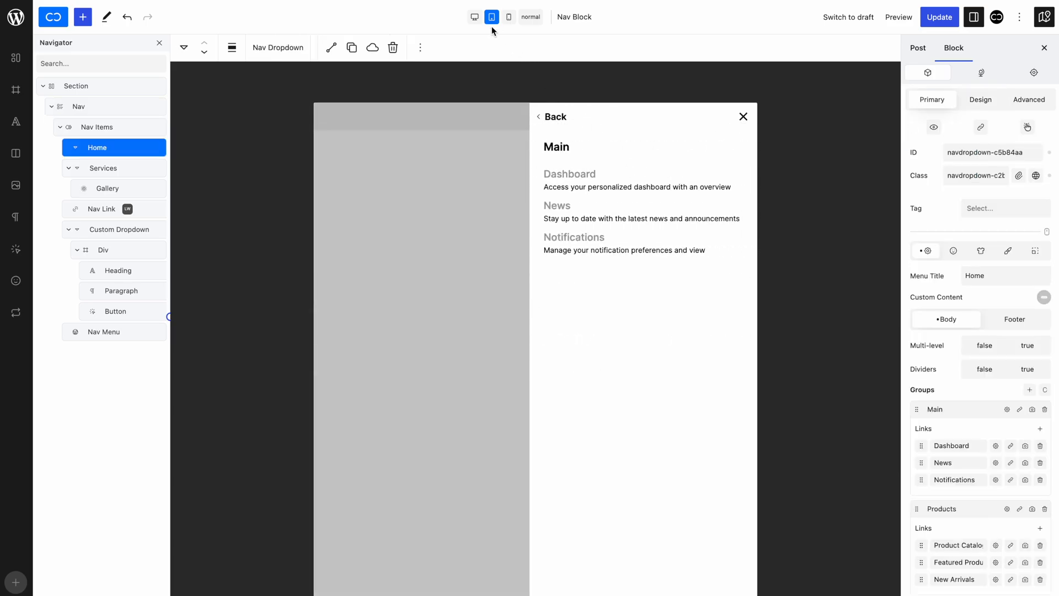
- In desktop view with the Home dropdown expanded, make the Nav block's global dropdown item description style italic
click(474, 16)
click(111, 104)
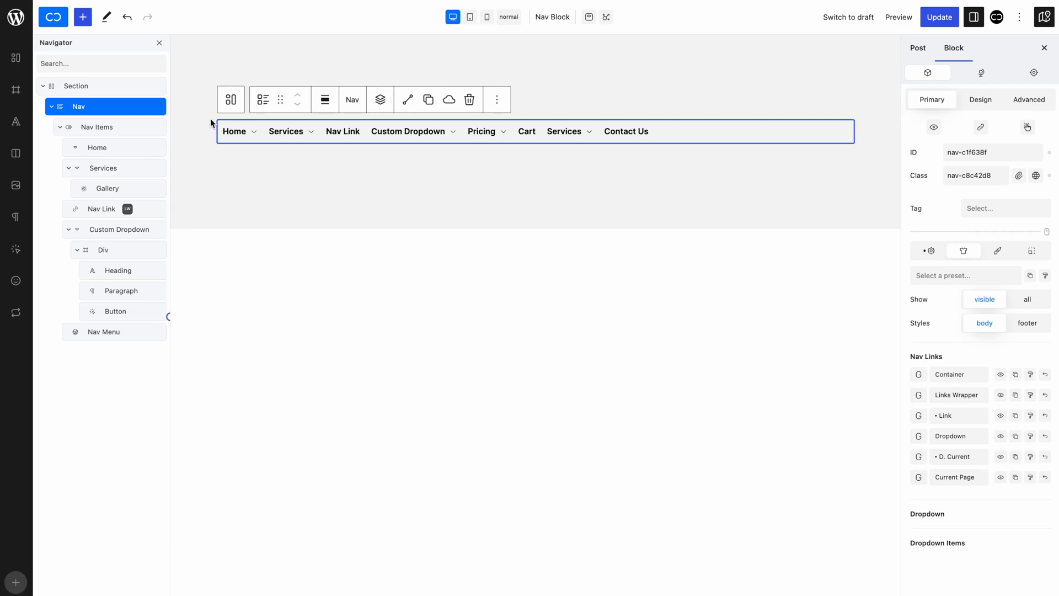
click(232, 133)
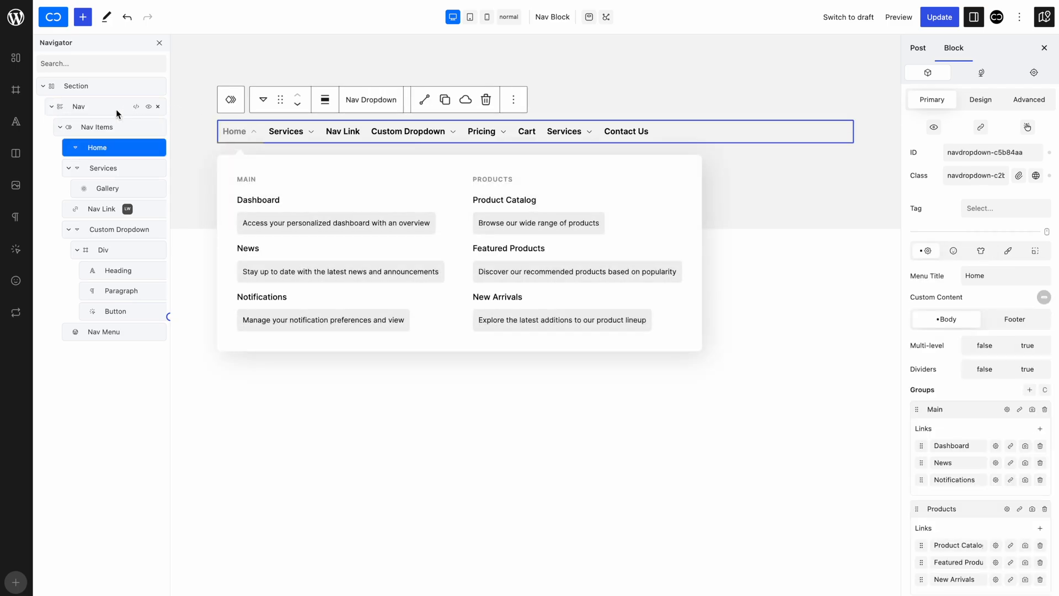
click(87, 107)
scroll(947, 300, down, 4)
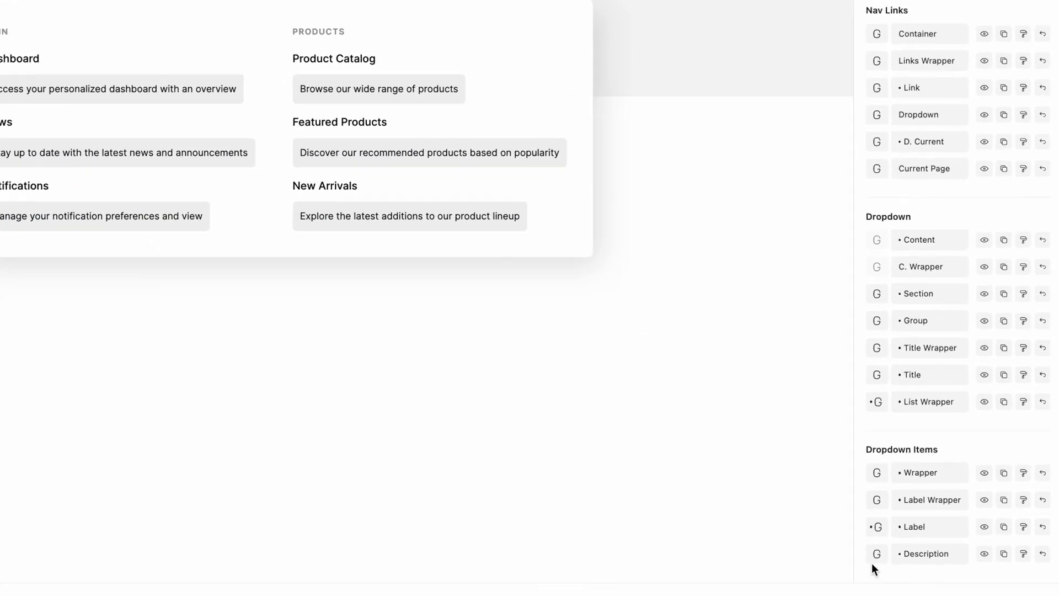
click(919, 577)
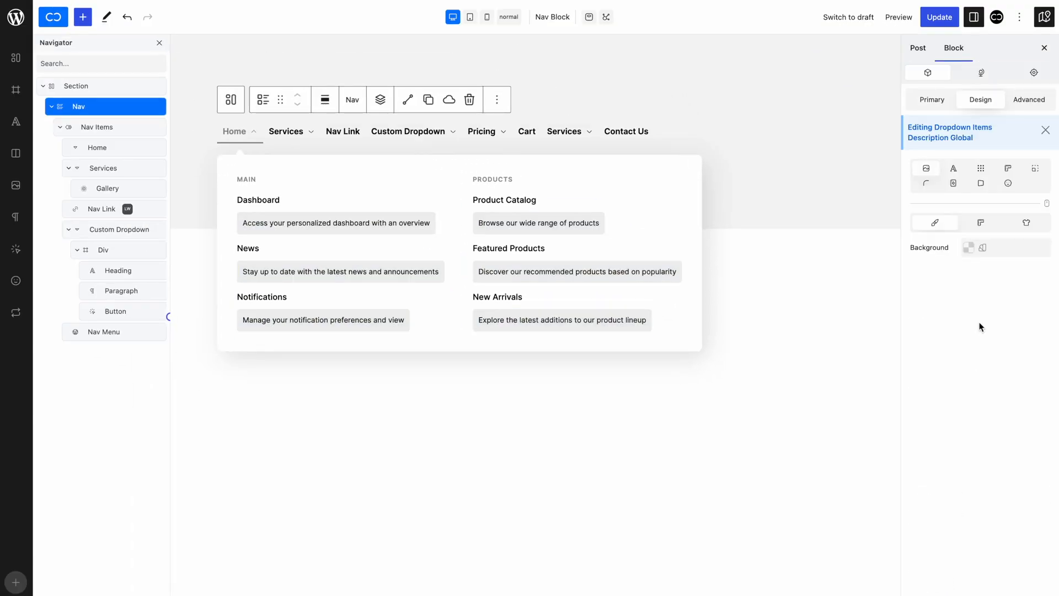
click(953, 169)
click(942, 395)
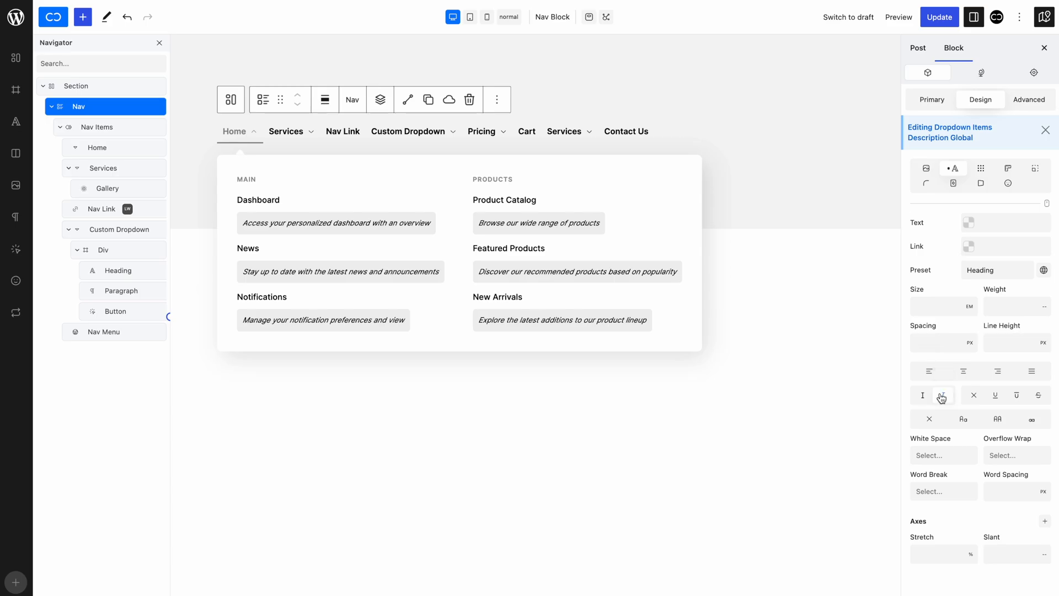
click(1045, 136)
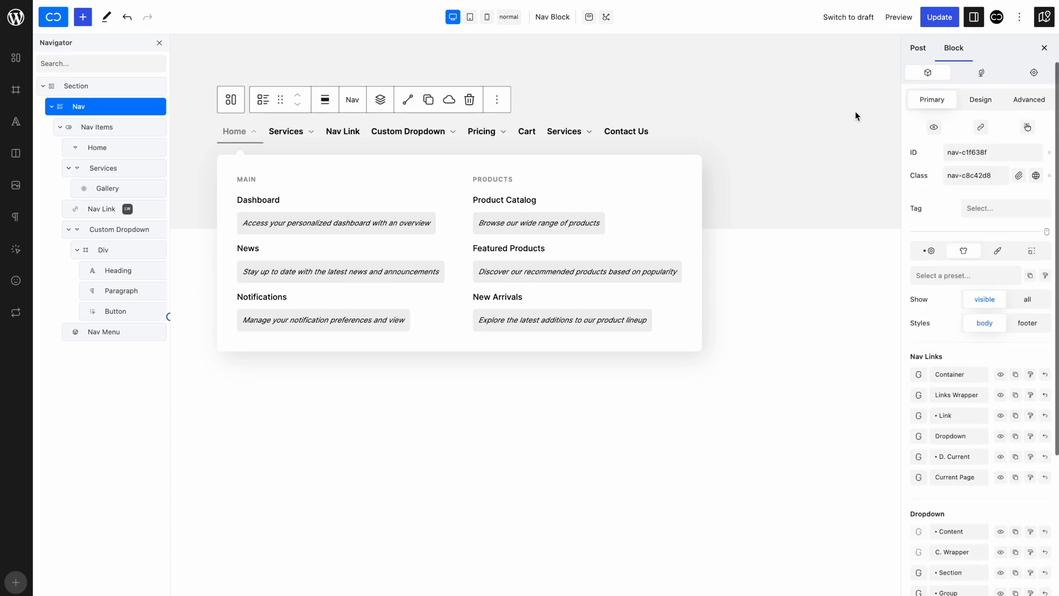
- Check the global italic description style in the tablet modal by opening its Home dropdown's Main group
click(470, 18)
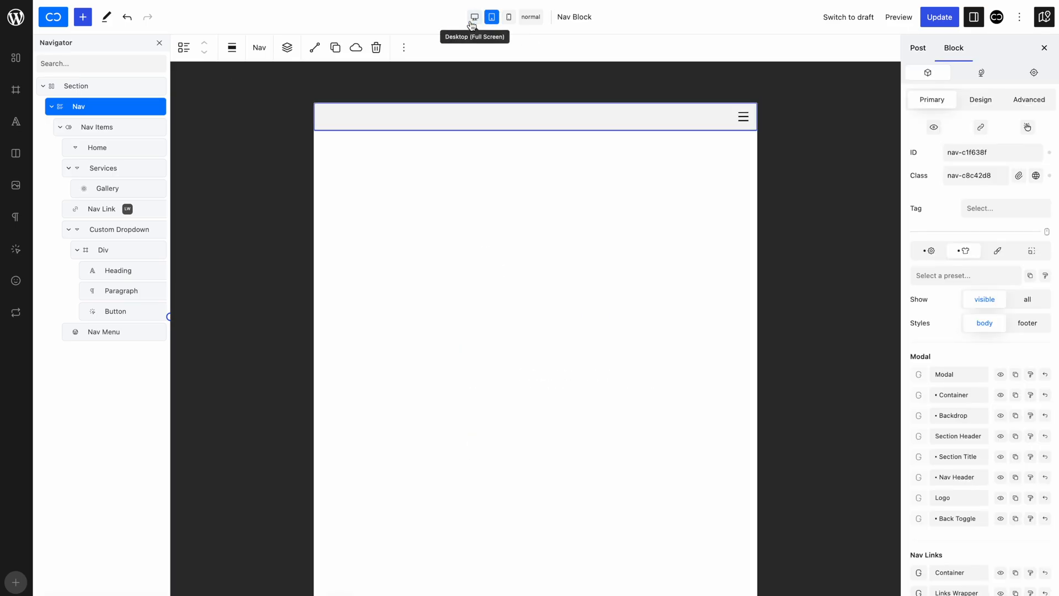
click(742, 118)
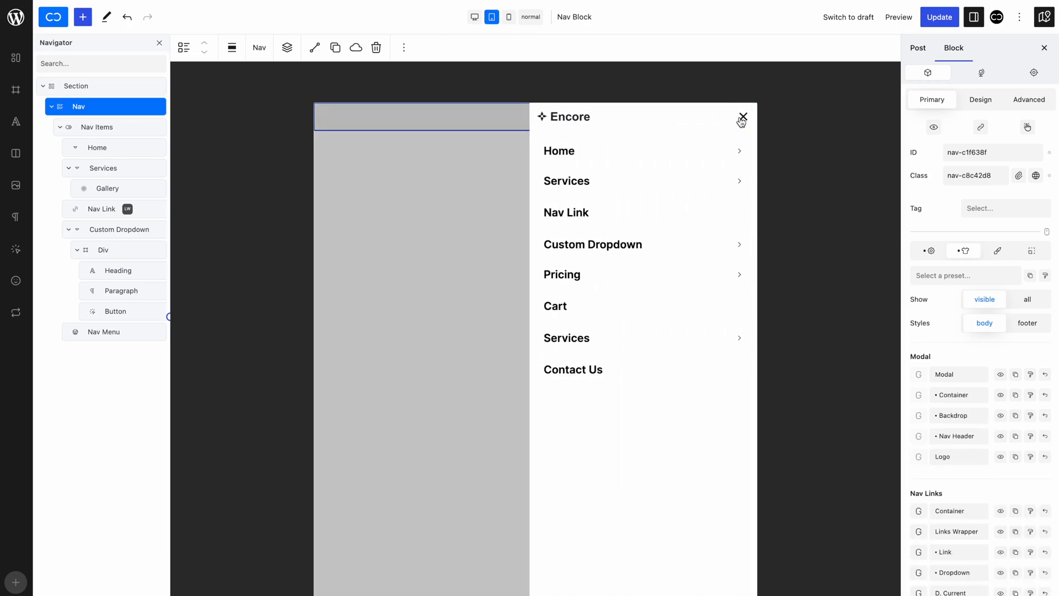
click(665, 166)
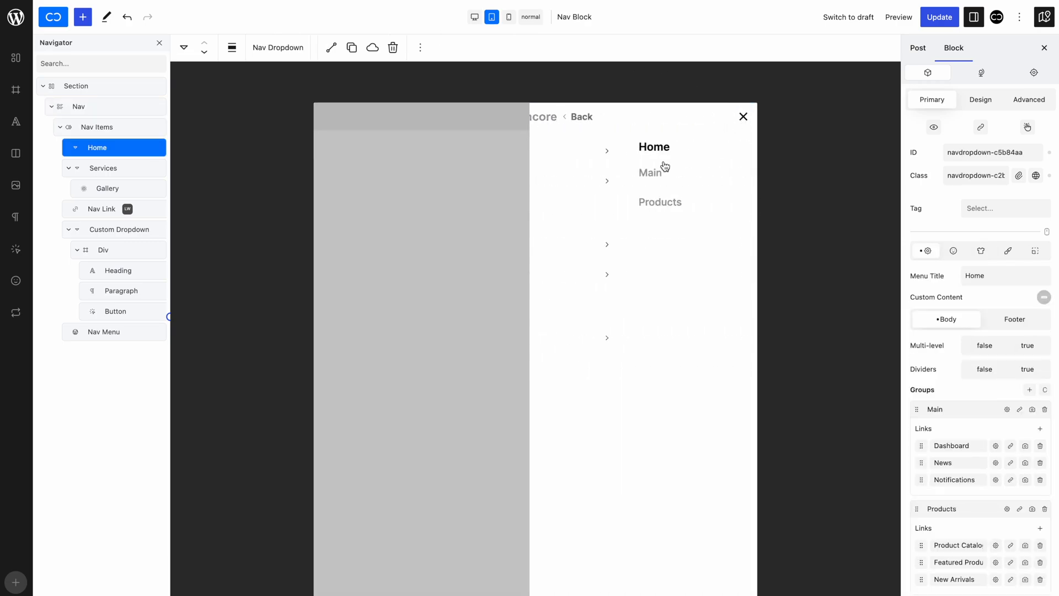
click(658, 172)
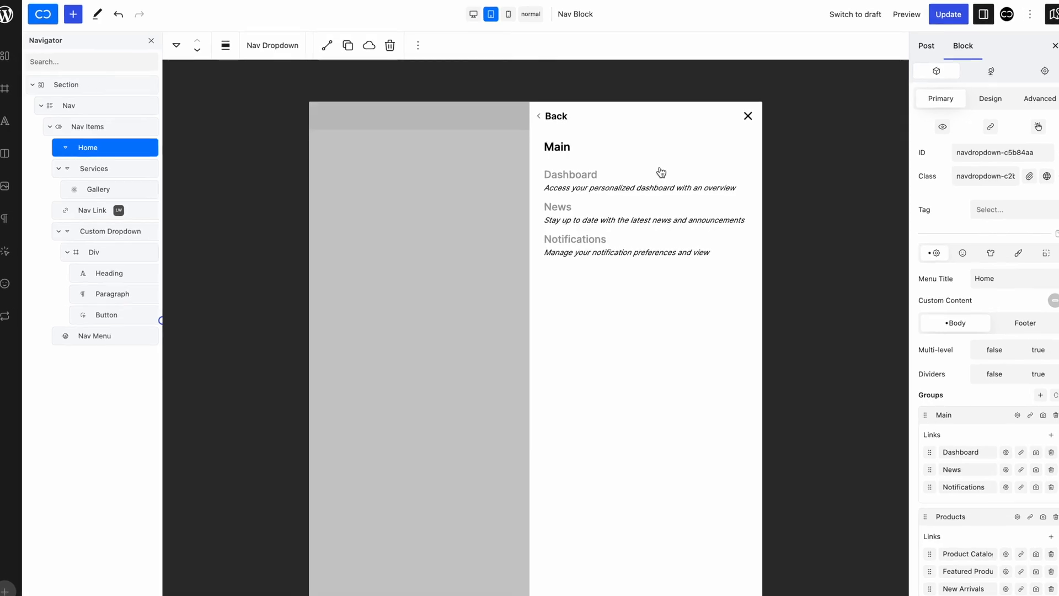